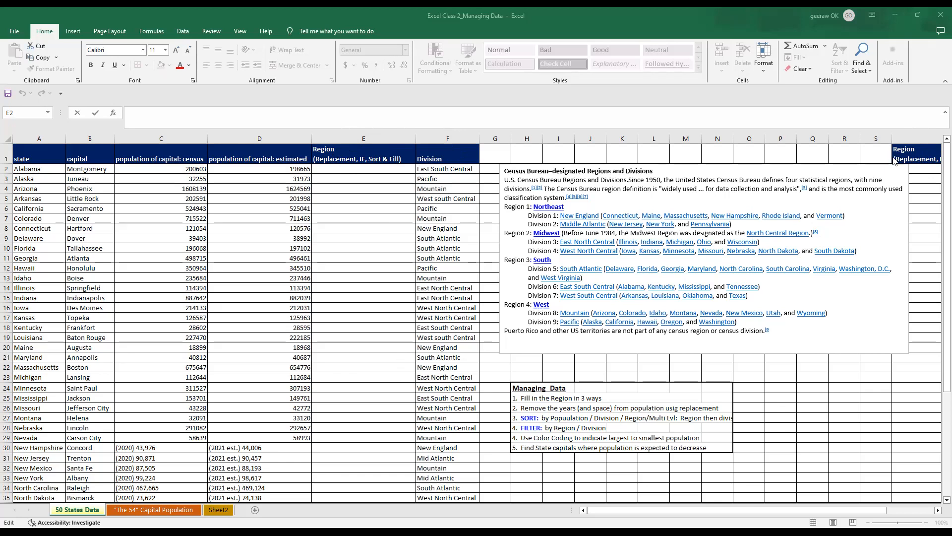
{"action": "left_click", "coordinate": [435, 169]}
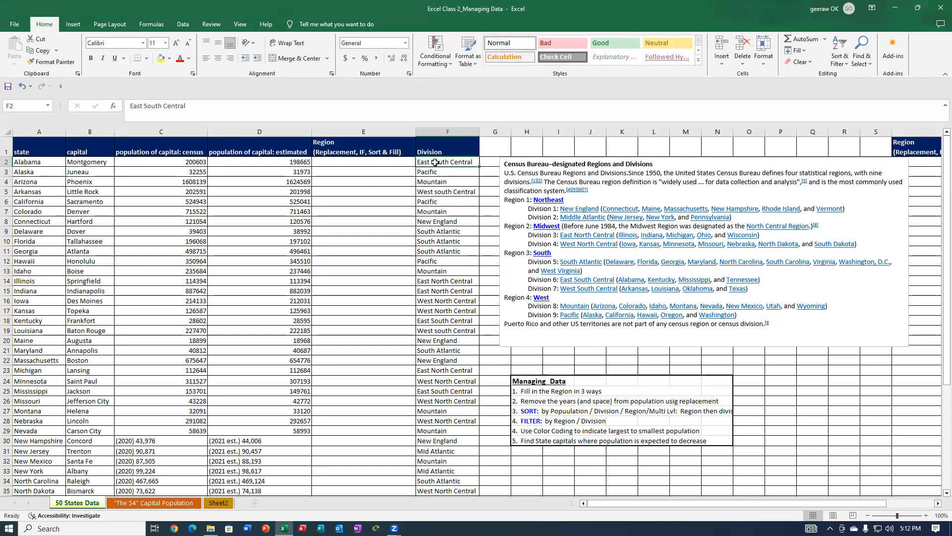
{"action": "left_click_drag", "start_coordinate": [435, 161], "coordinate": [425, 487]}
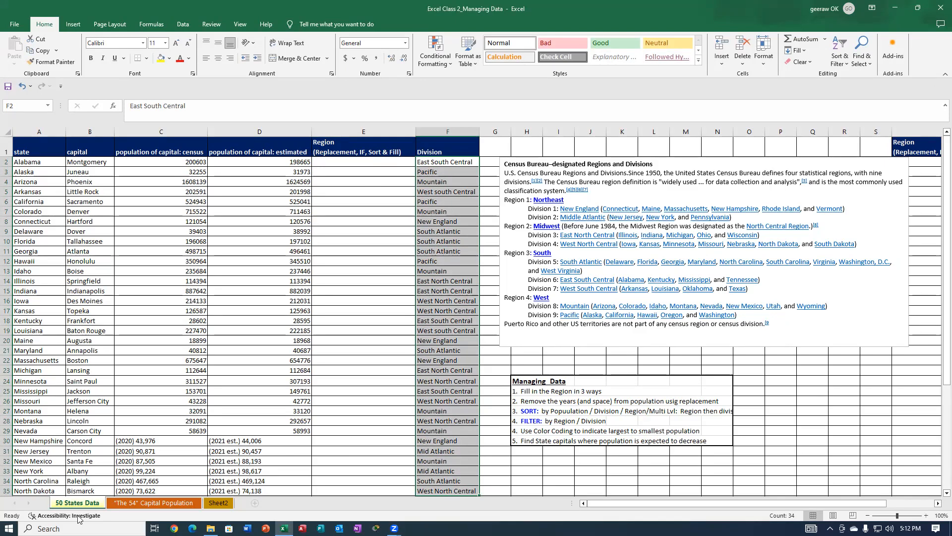
{"action": "left_click", "coordinate": [374, 196]}
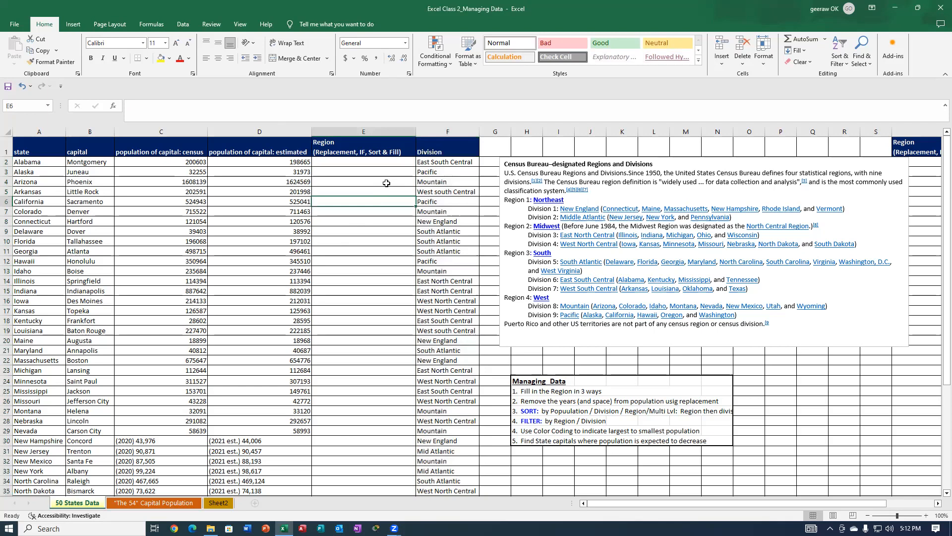
{"action": "left_click", "coordinate": [437, 163]}
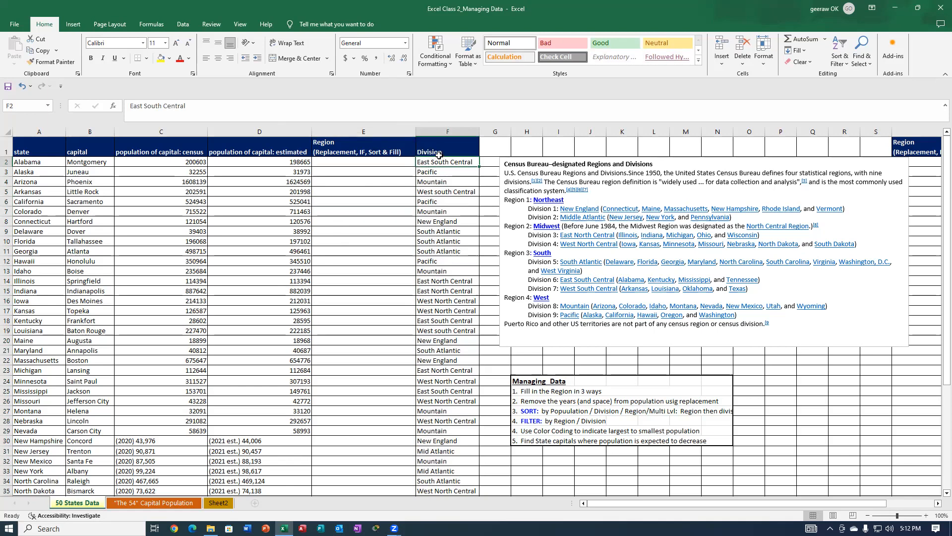
Copy the entire Division column F and paste it over the Region column E.
{"action": "left_click", "coordinate": [444, 132]}
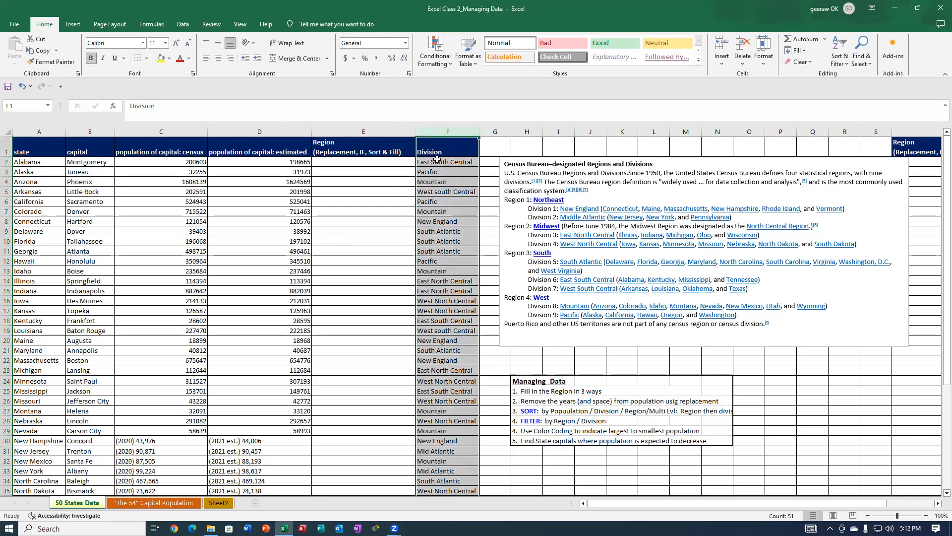
{"action": "right_click", "coordinate": [441, 132]}
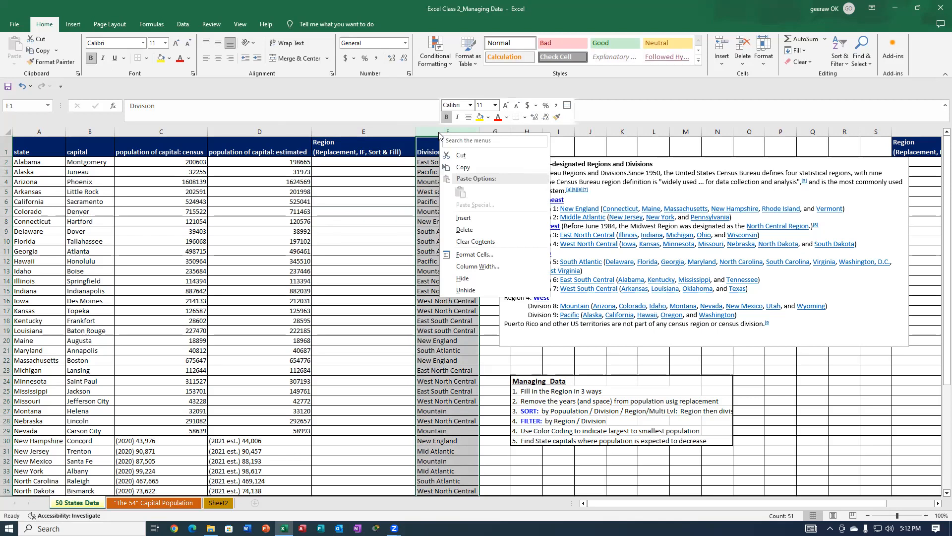
{"action": "left_click", "coordinate": [418, 108]}
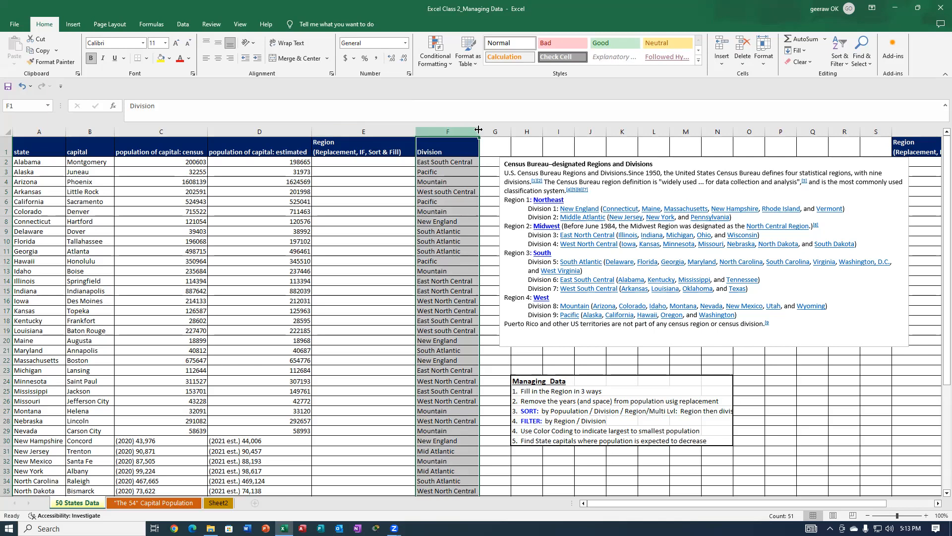
{"action": "right_click", "coordinate": [434, 131]}
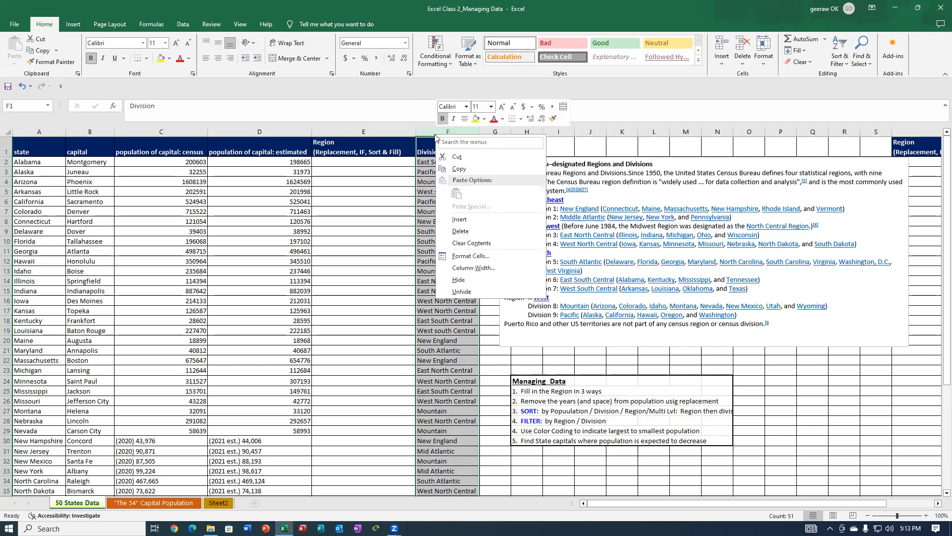
{"action": "left_click", "coordinate": [457, 167]}
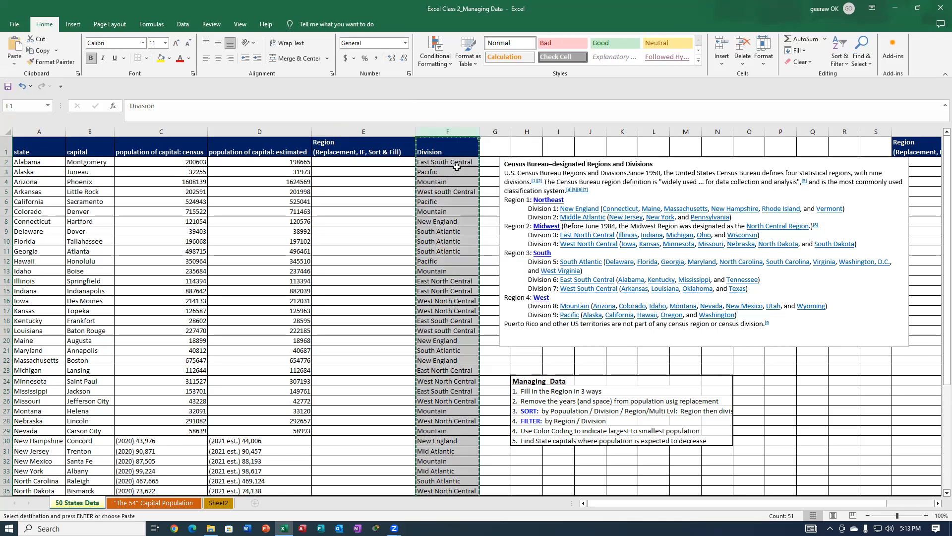
{"action": "left_click", "coordinate": [350, 130]}
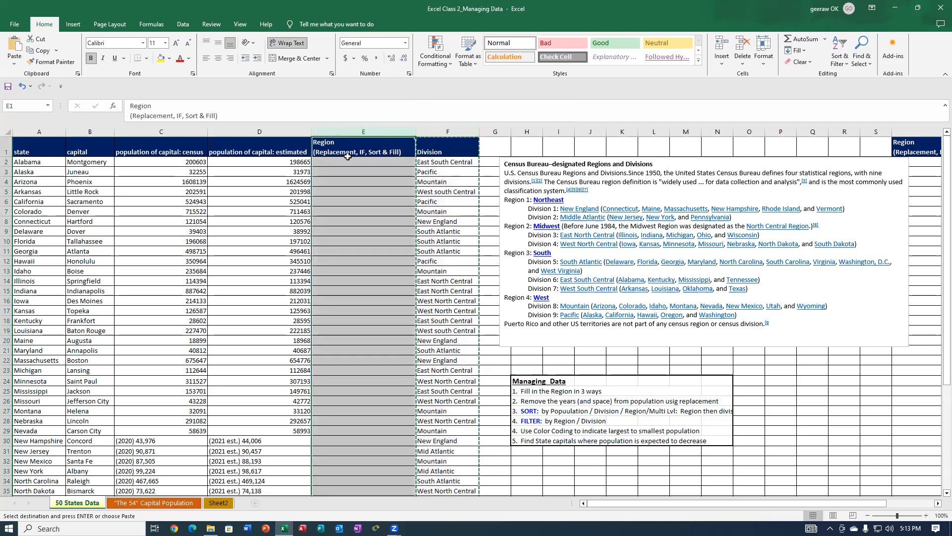
{"action": "right_click", "coordinate": [346, 194]}
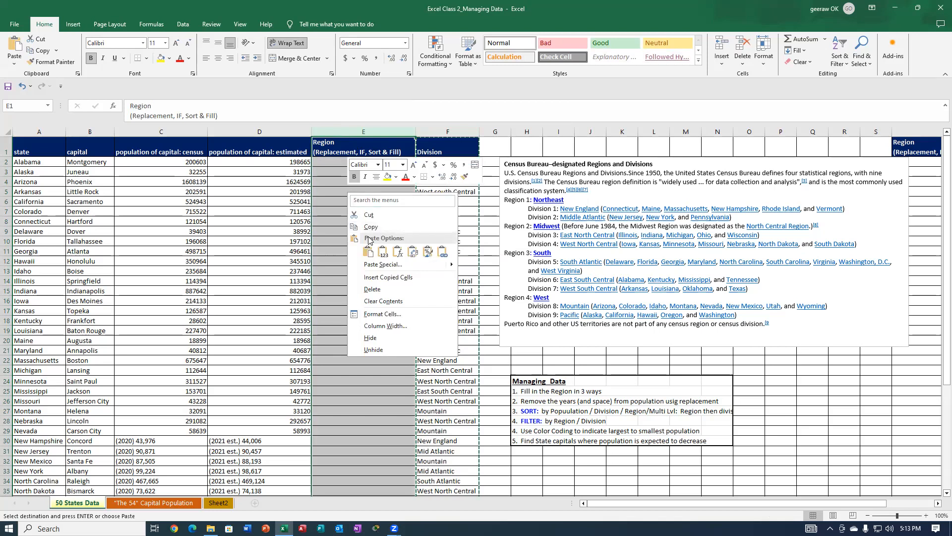
{"action": "left_click", "coordinate": [368, 252]}
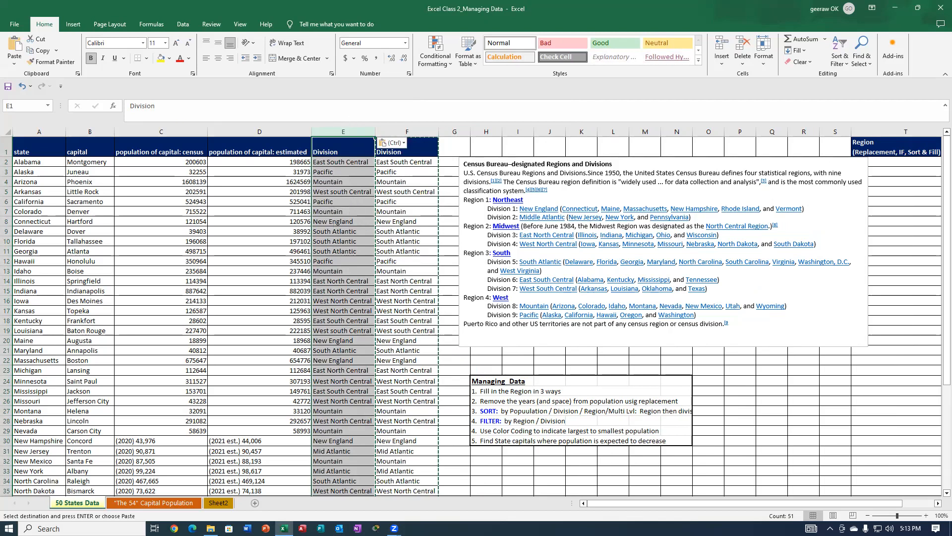
Copy the Region header from T1 into E1 and auto-fit the width of column E.
{"action": "left_click", "coordinate": [874, 144]}
{"action": "right_click", "coordinate": [875, 145]}
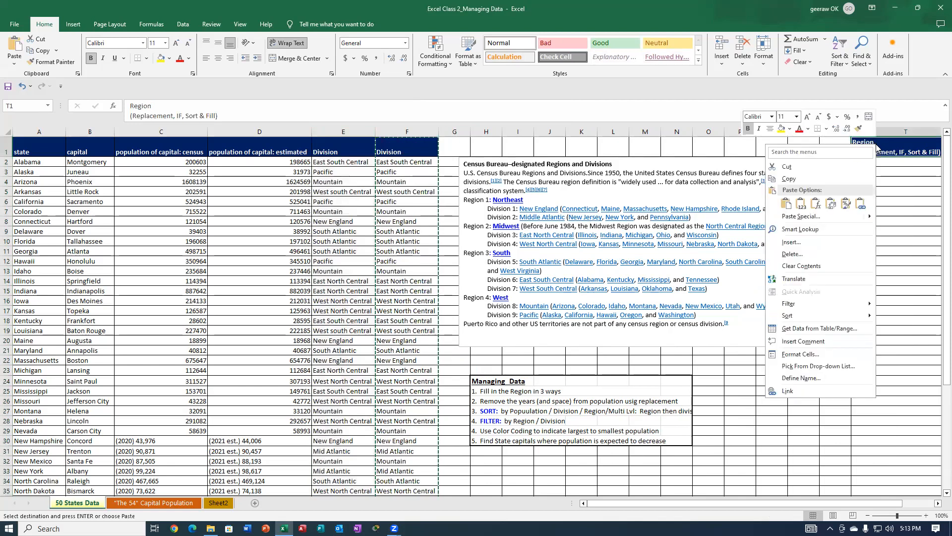
{"action": "left_click", "coordinate": [789, 179]}
{"action": "scroll", "coordinate": [367, 189], "scroll_direction": "right", "scroll_amount": 3}
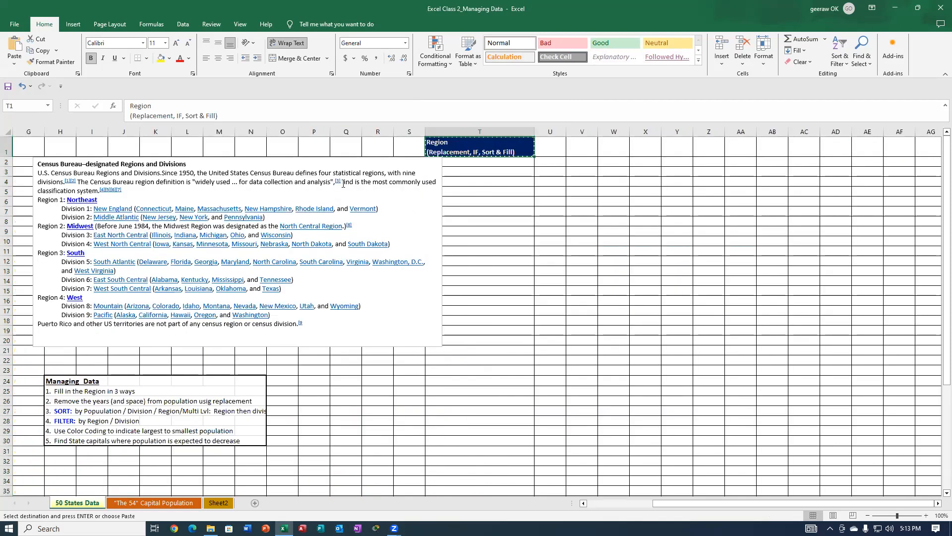
{"action": "left_click_drag", "start_coordinate": [669, 502], "coordinate": [587, 506]}
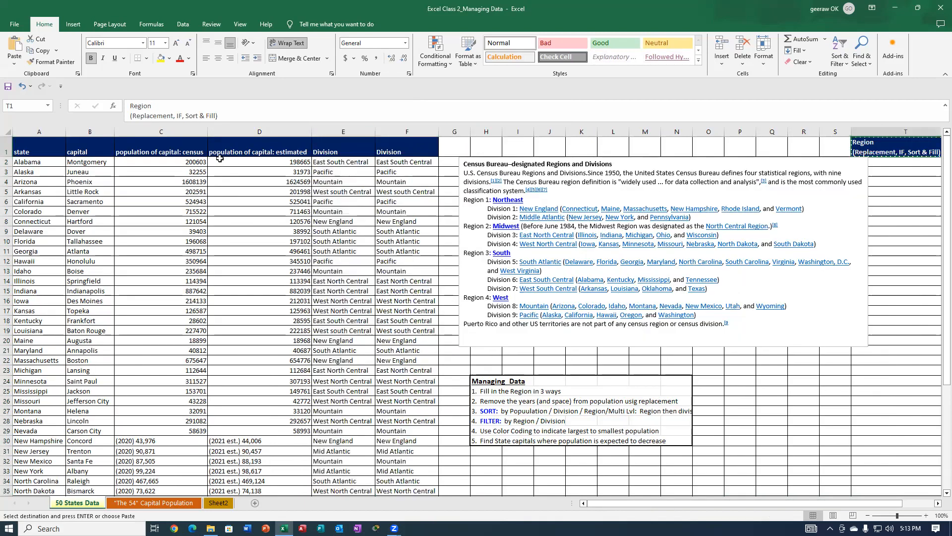
{"action": "left_click", "coordinate": [357, 149]}
{"action": "key", "text": "Return"}
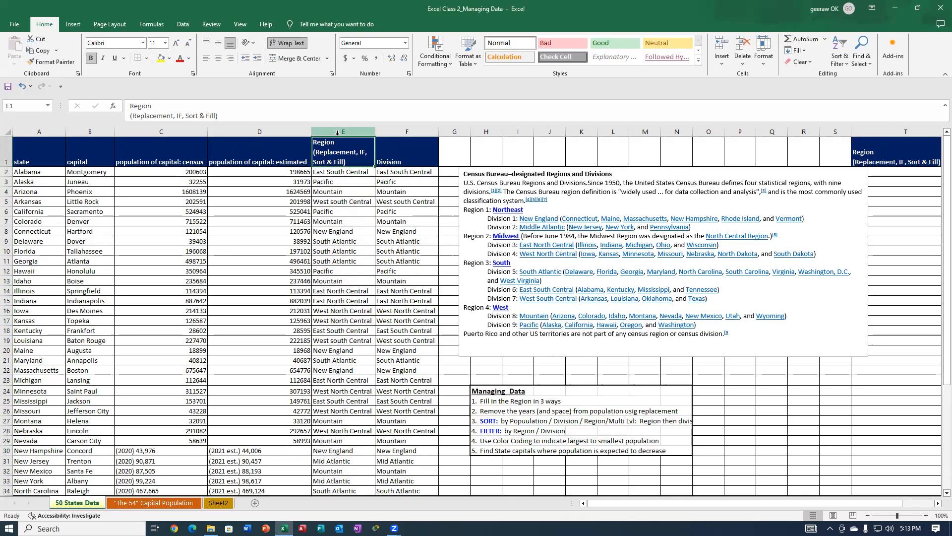
{"action": "left_click", "coordinate": [343, 132]}
{"action": "double_click", "coordinate": [375, 131]}
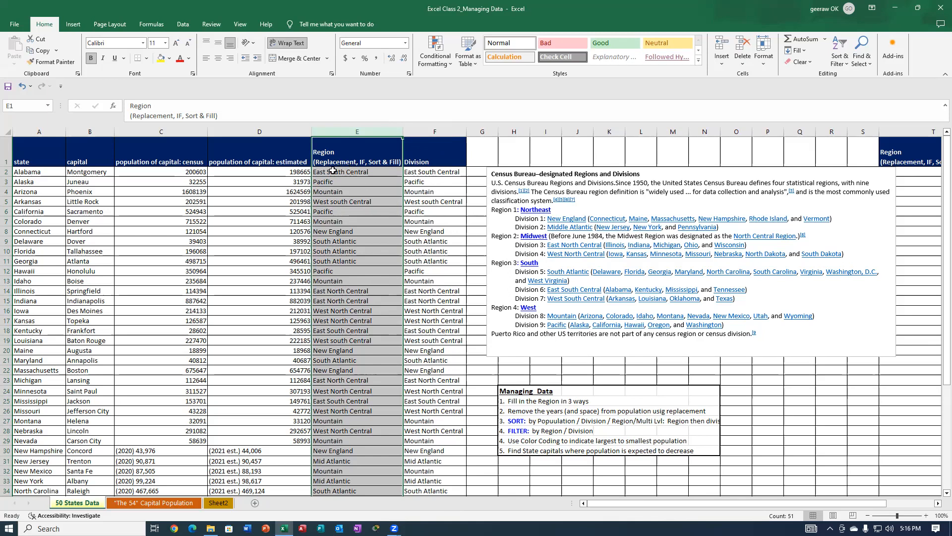
Replace all occurrences of "New England" in column E with "Northeast".
{"action": "left_click", "coordinate": [316, 172]}
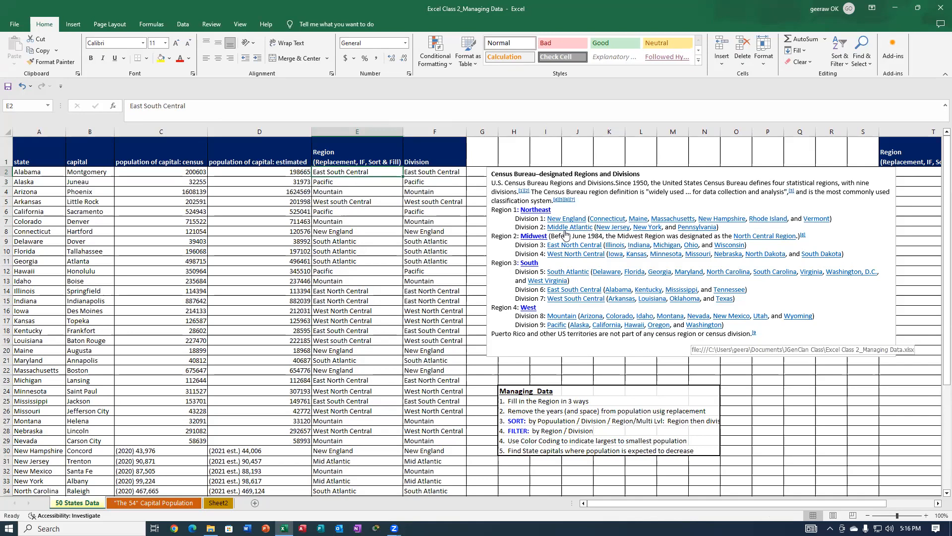
{"action": "left_click", "coordinate": [355, 130]}
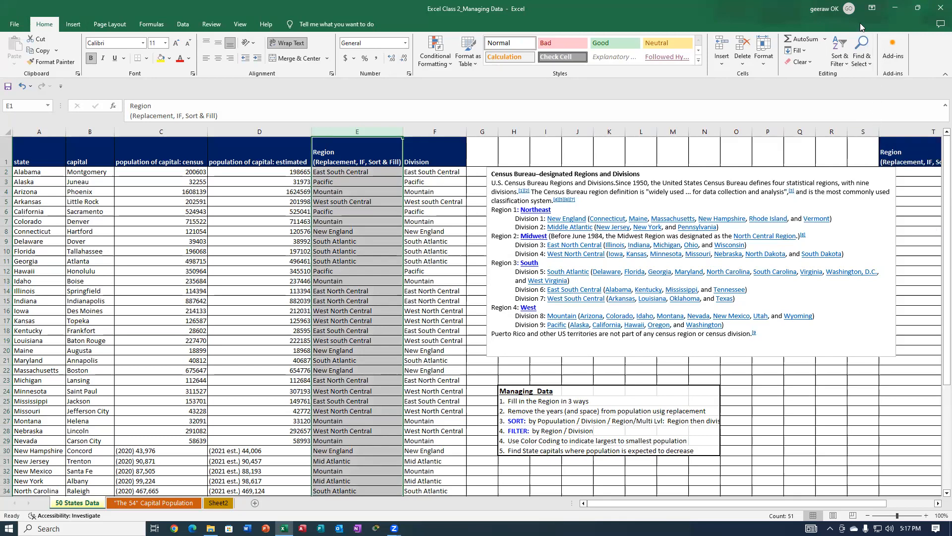
{"action": "left_click", "coordinate": [870, 63]}
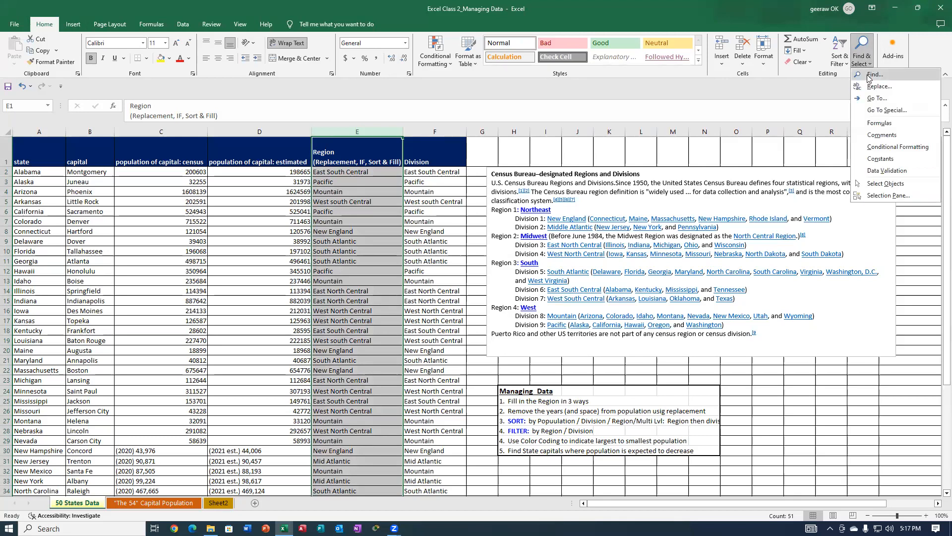
{"action": "left_click", "coordinate": [870, 86]}
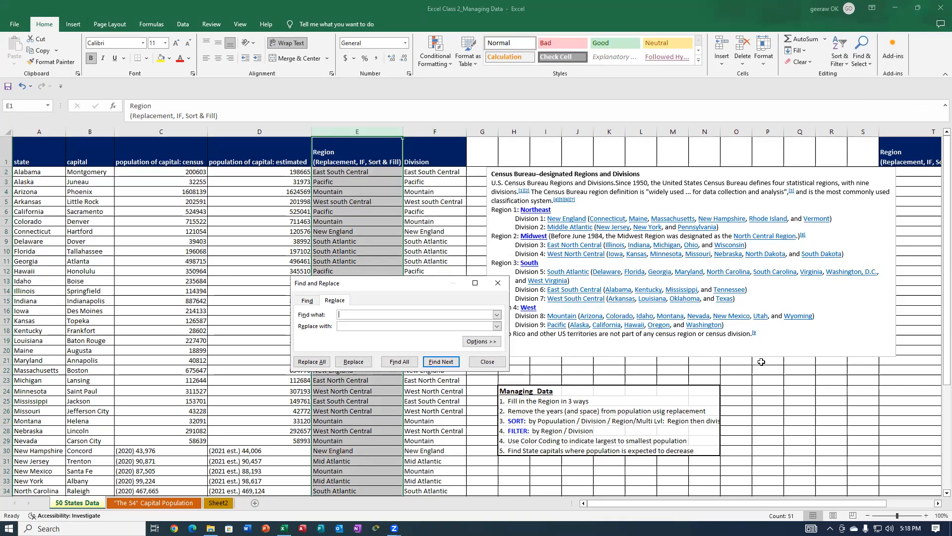
{"action": "key", "text": "ctrl+v"}
{"action": "left_click", "coordinate": [350, 326]}
{"action": "type", "text": "Northeas"}
{"action": "left_click", "coordinate": [308, 362]}
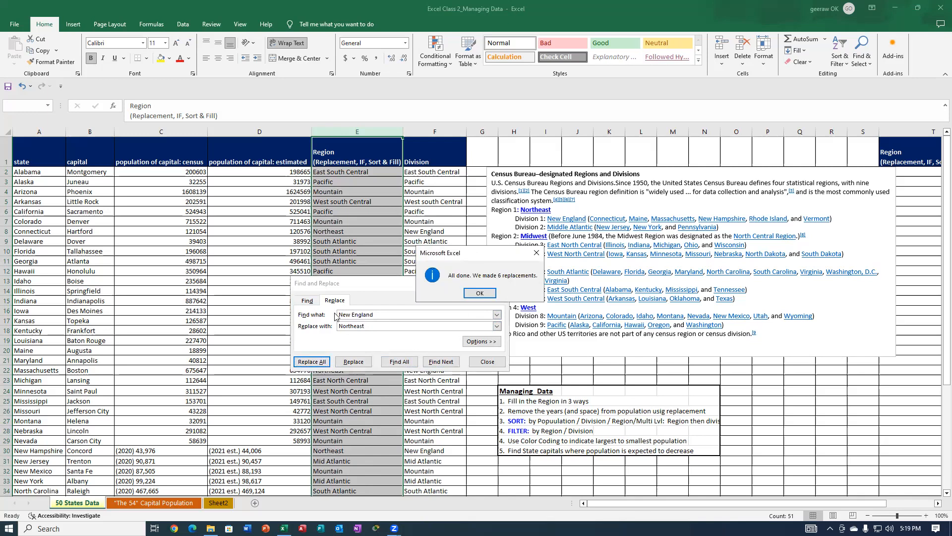
{"action": "left_click", "coordinate": [479, 294]}
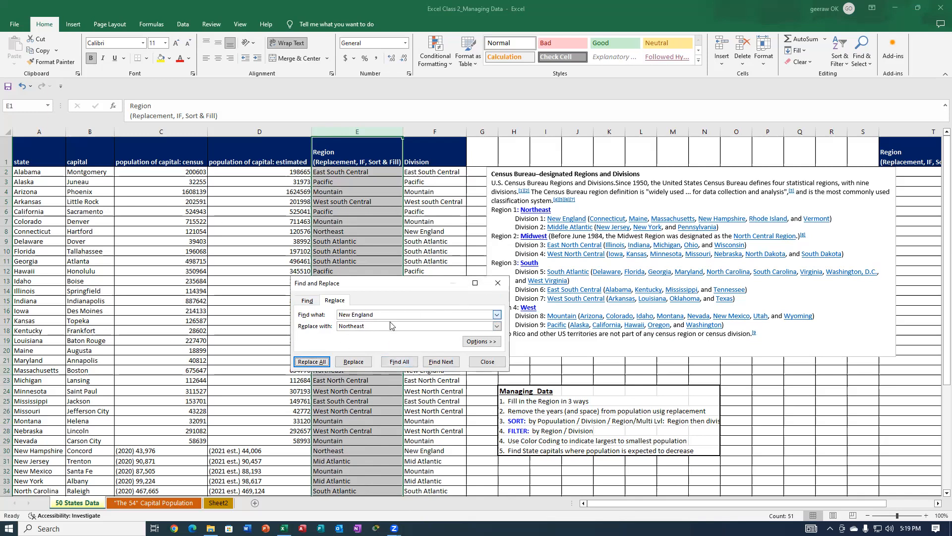
Try to replace all occurrences of "Middle Atlantic" in column E with "Northeast".
{"action": "left_click", "coordinate": [361, 314]}
{"action": "double_click", "coordinate": [353, 312]}
{"action": "left_click_drag", "start_coordinate": [353, 312], "coordinate": [331, 316]}
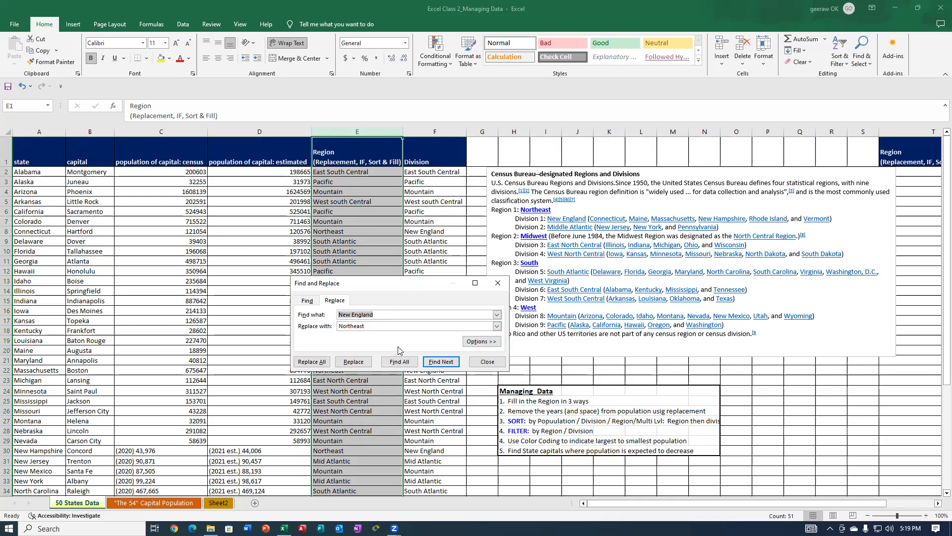
{"action": "type", "text": "Middle Atlantic"}
{"action": "left_click", "coordinate": [311, 362]}
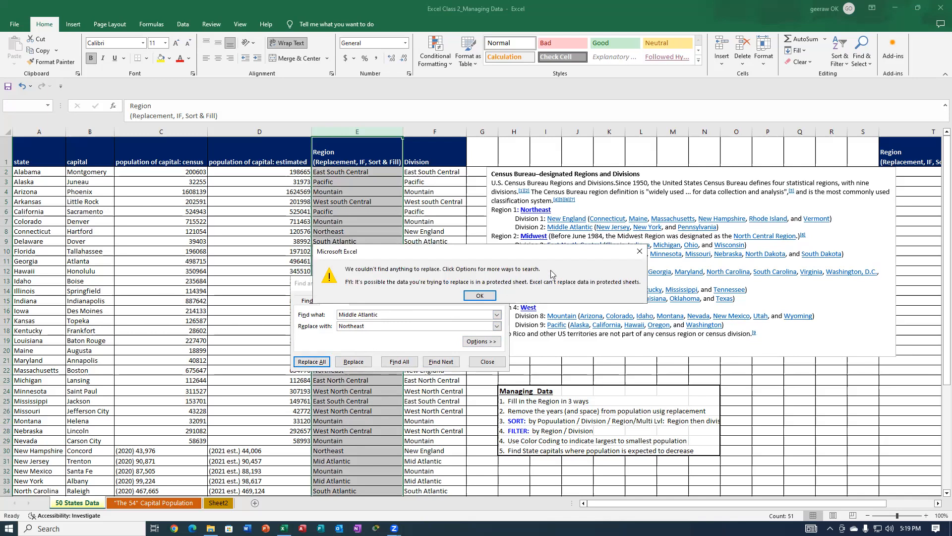
{"action": "left_click", "coordinate": [485, 297]}
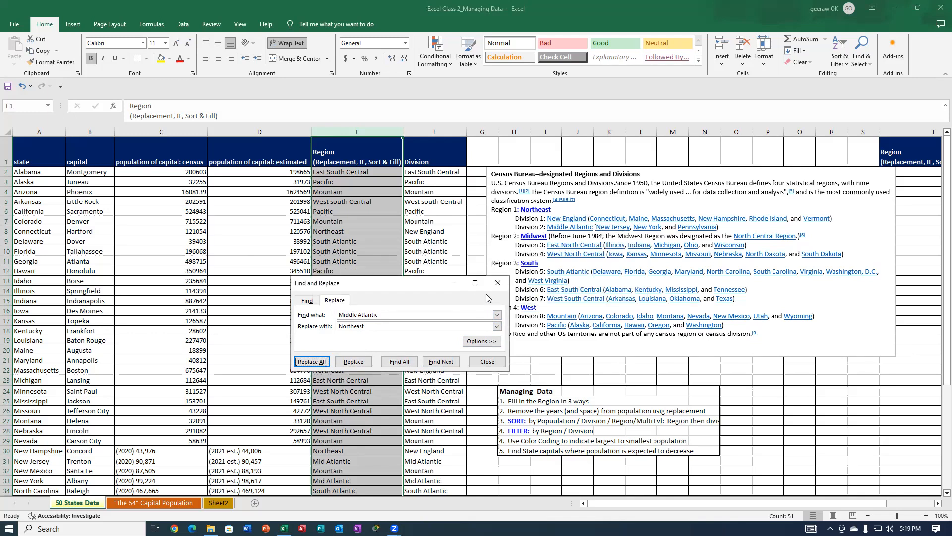
Shorten the search term to "Mid Atlantic" and replace all its occurrences in column E with "Northeast".
{"action": "left_click", "coordinate": [379, 315]}
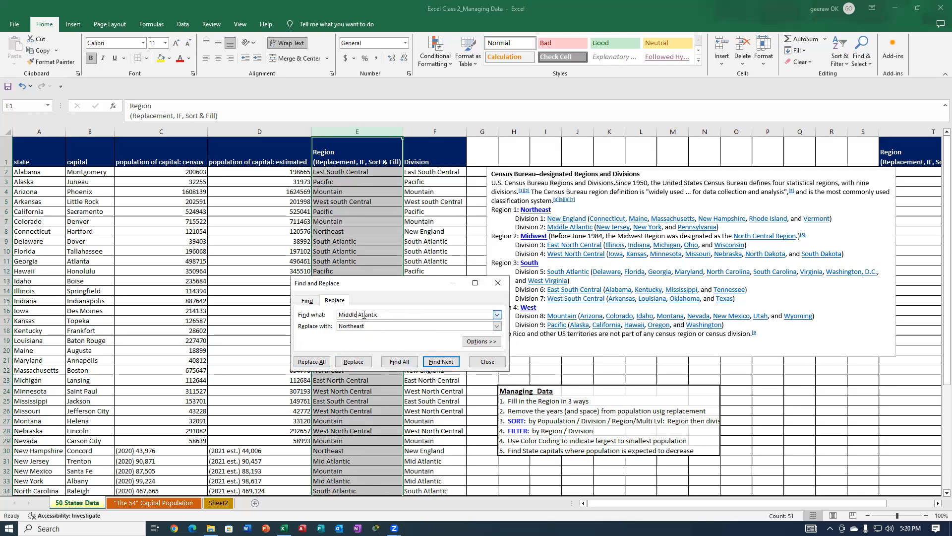
{"action": "key", "text": "BackSpace"}
{"action": "key", "text": "BackSpace"}
{"action": "key", "text": "BackSpace"}
{"action": "left_click", "coordinate": [312, 362]}
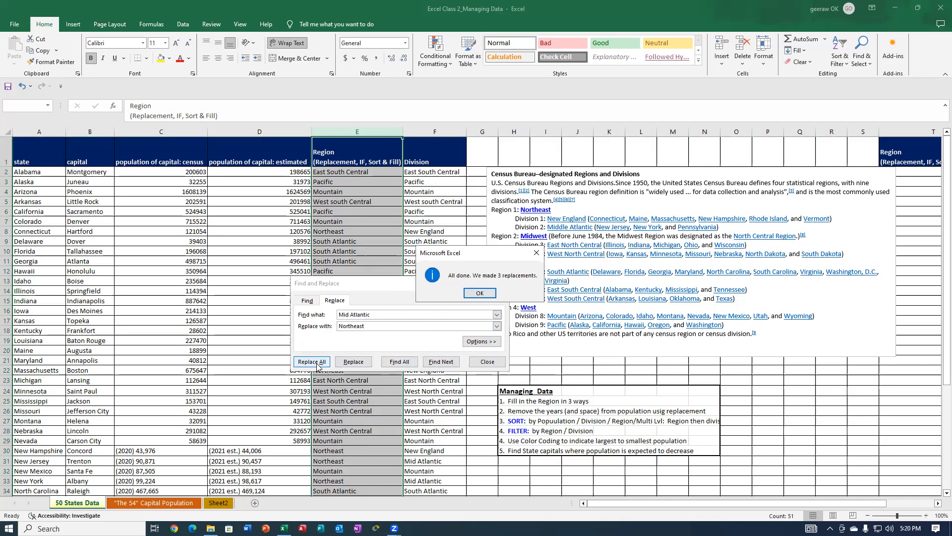
{"action": "left_click", "coordinate": [481, 293]}
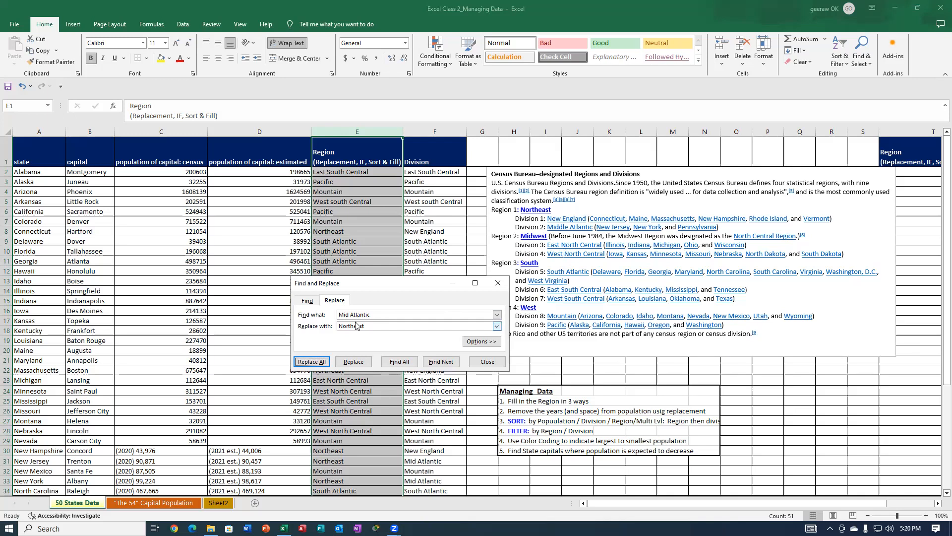
Replace all occurrences of "East North Central" in column E with "Midwest".
{"action": "left_click_drag", "start_coordinate": [372, 314], "coordinate": [338, 314]}
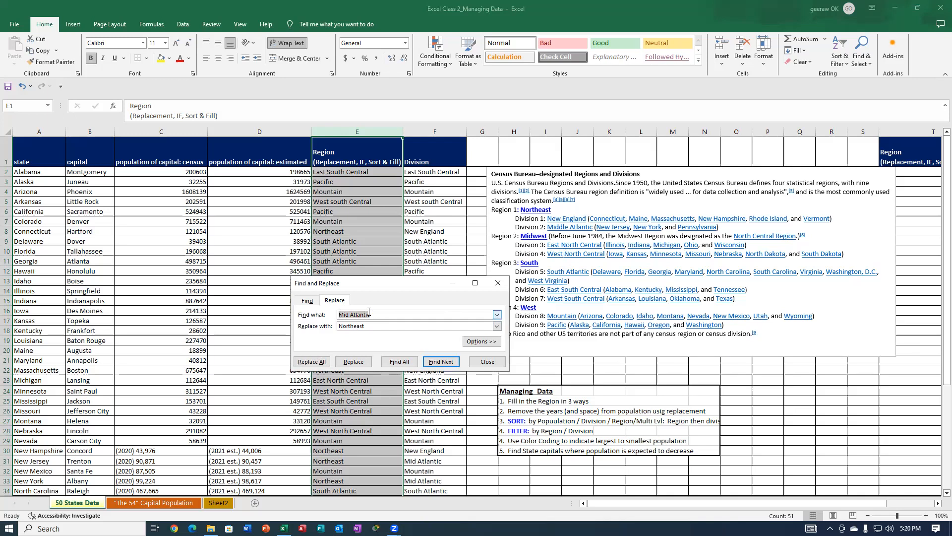
{"action": "type", "text": "East North Central"}
{"action": "key", "text": "Tab"}
{"action": "type", "text": "Midwest"}
{"action": "left_click", "coordinate": [308, 363]}
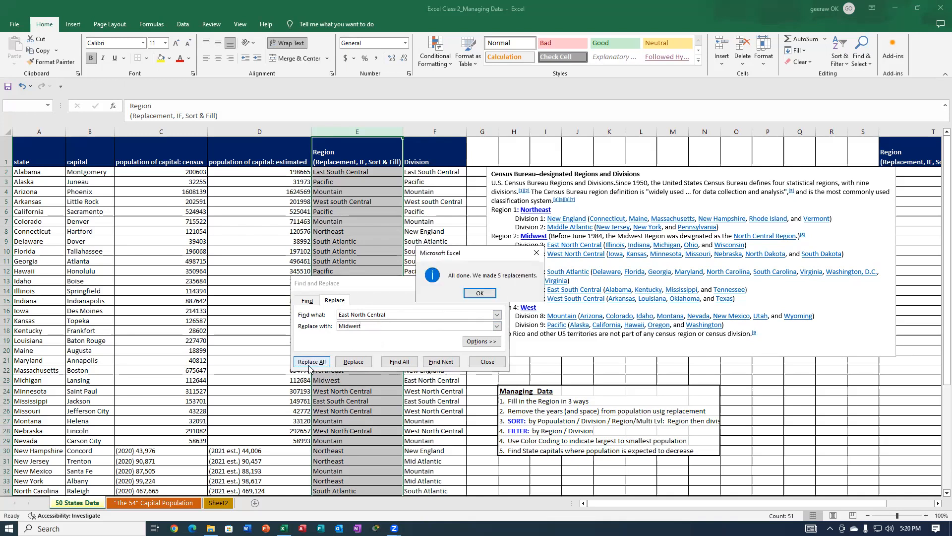
{"action": "left_click", "coordinate": [483, 295]}
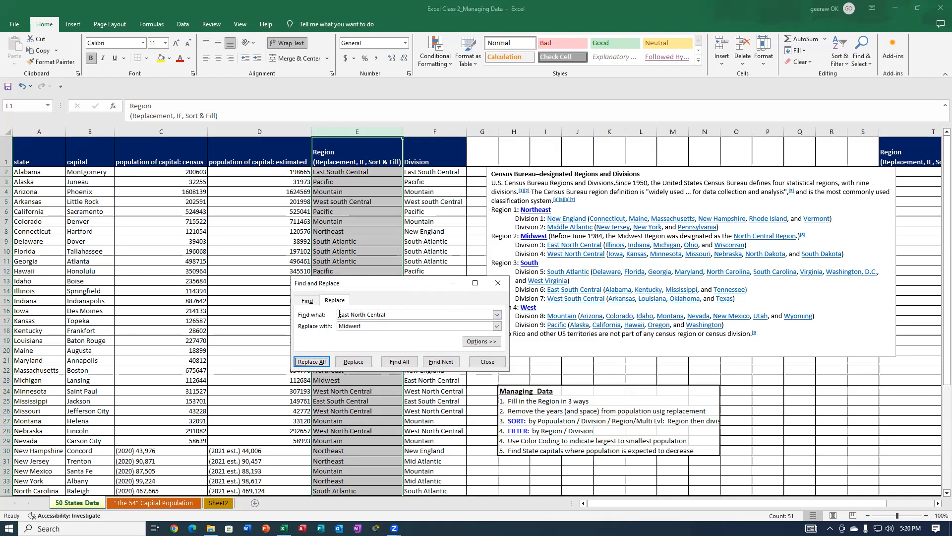
Replace all occurrences of "West North Central" in column E with "Midwest".
{"action": "left_click_drag", "start_coordinate": [348, 314], "coordinate": [337, 314]}
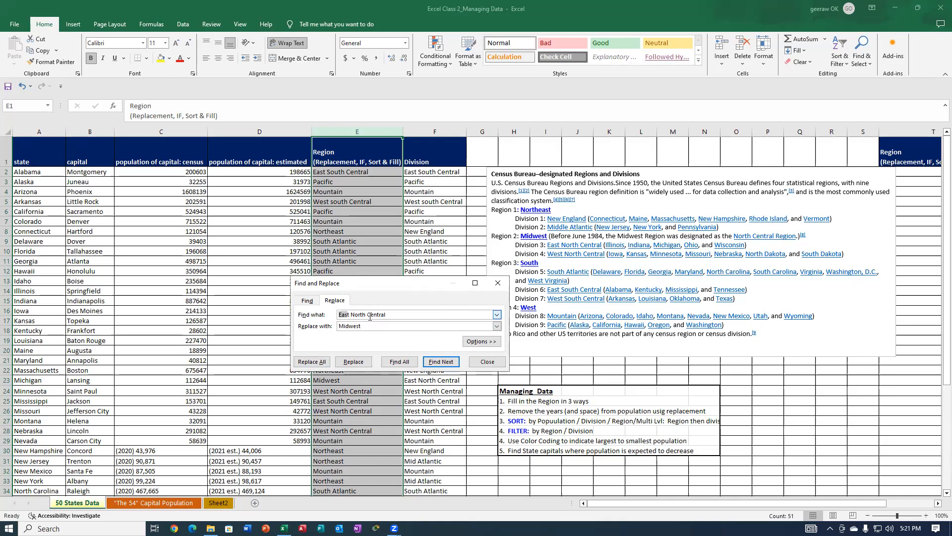
{"action": "type", "text": "Wes"}
{"action": "left_click", "coordinate": [321, 362]}
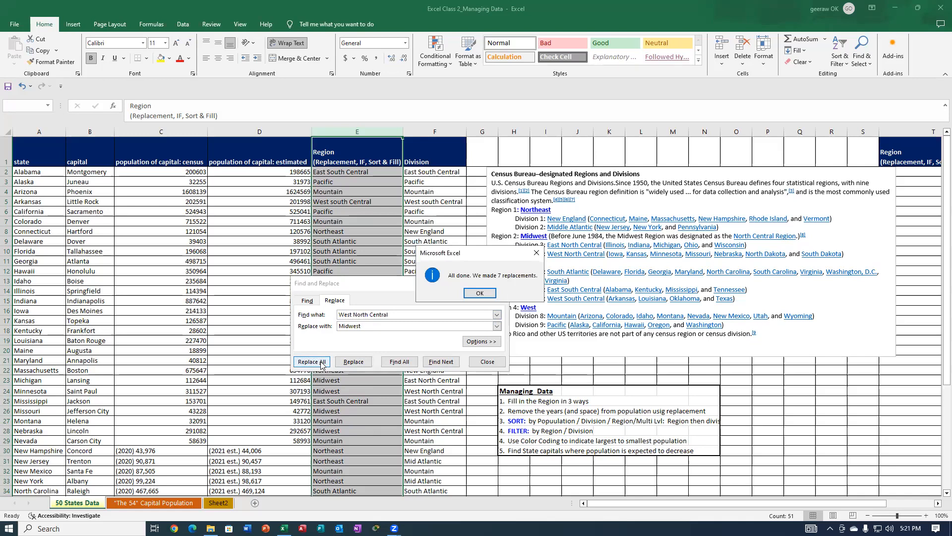
{"action": "left_click", "coordinate": [475, 296]}
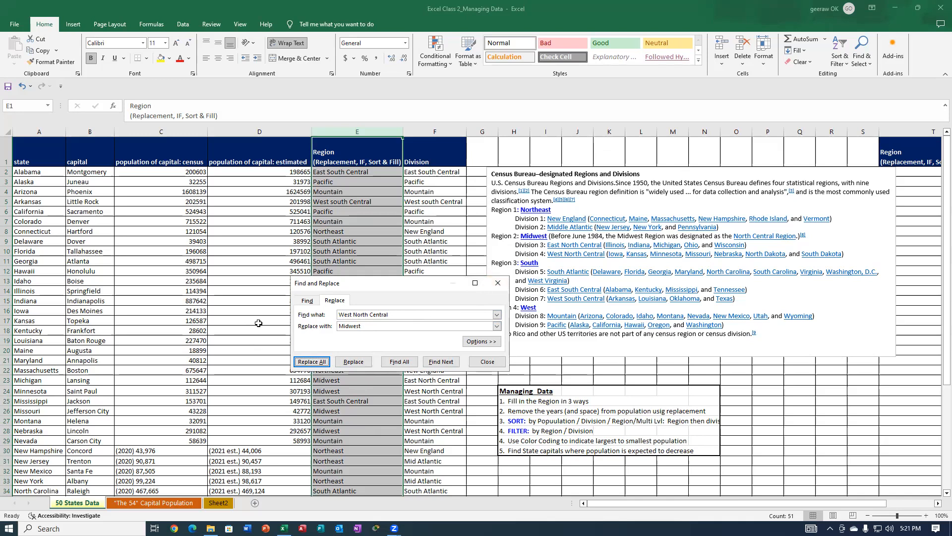
Replace all occurrences of "South Atlantic" in column E with "South".
{"action": "left_click_drag", "start_coordinate": [389, 315], "coordinate": [335, 314]}
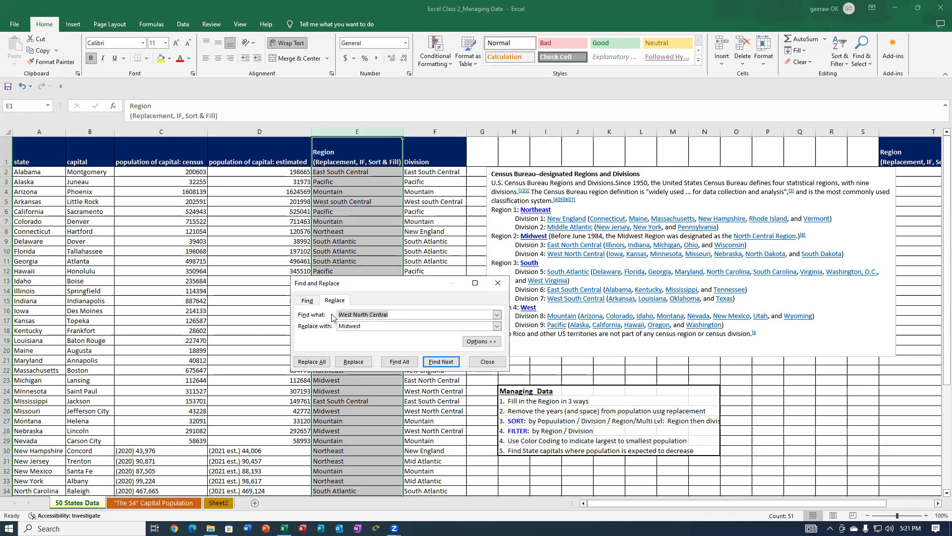
{"action": "type", "text": "South Atlantic"}
{"action": "left_click_drag", "start_coordinate": [363, 325], "coordinate": [330, 330]}
{"action": "type", "text": "South"}
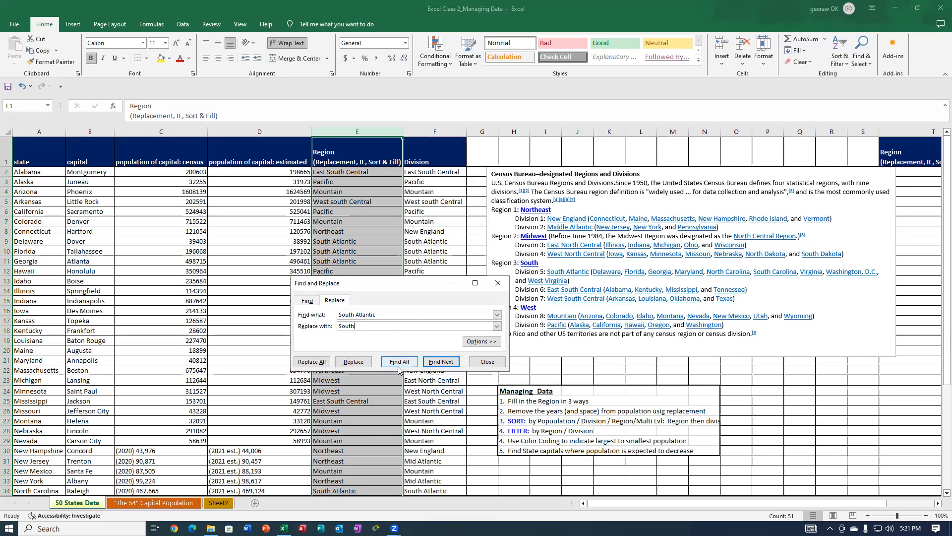
{"action": "left_click", "coordinate": [311, 362]}
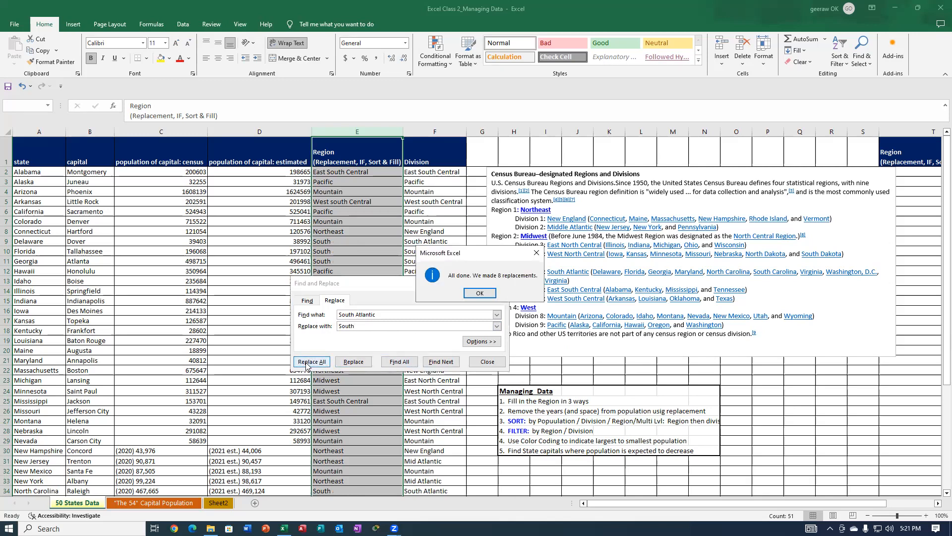
{"action": "left_click", "coordinate": [483, 295]}
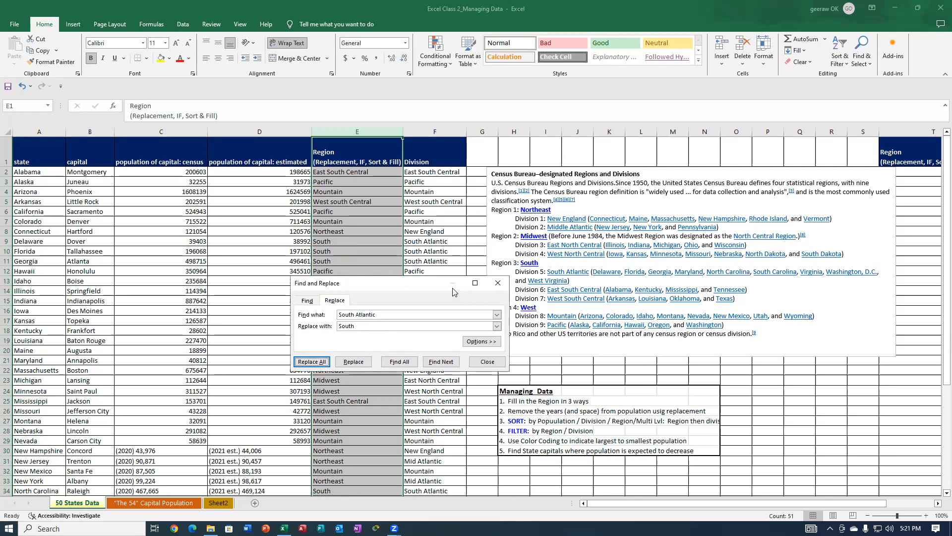
Replace all occurrences of "East South Central" in column E with "South".
{"action": "left_click_drag", "start_coordinate": [423, 281], "coordinate": [377, 279]}
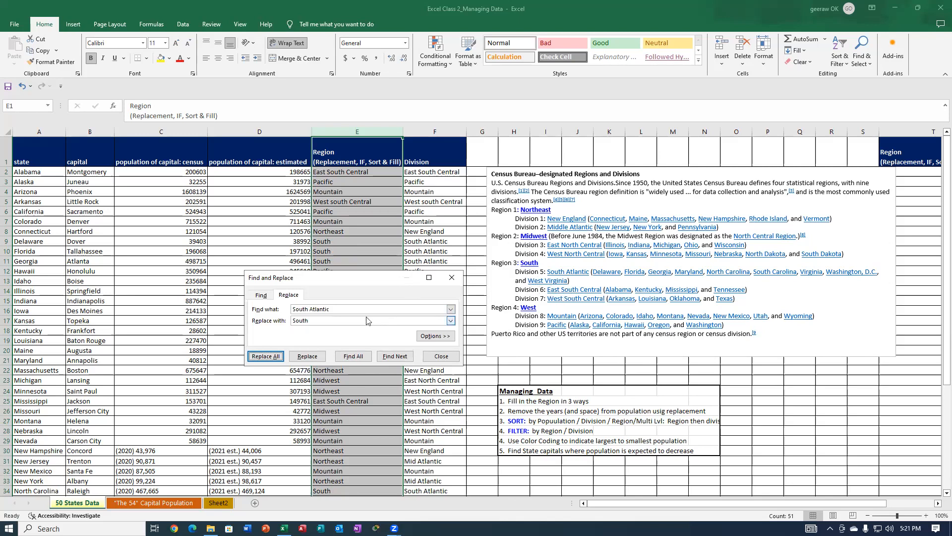
{"action": "left_click_drag", "start_coordinate": [334, 306], "coordinate": [292, 308]}
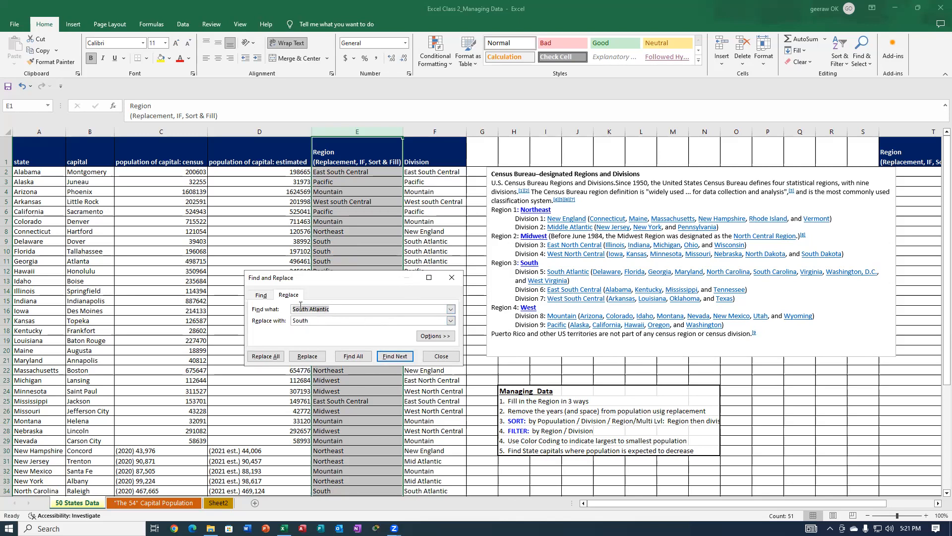
{"action": "type", "text": "East South Central"}
{"action": "left_click", "coordinate": [265, 357]}
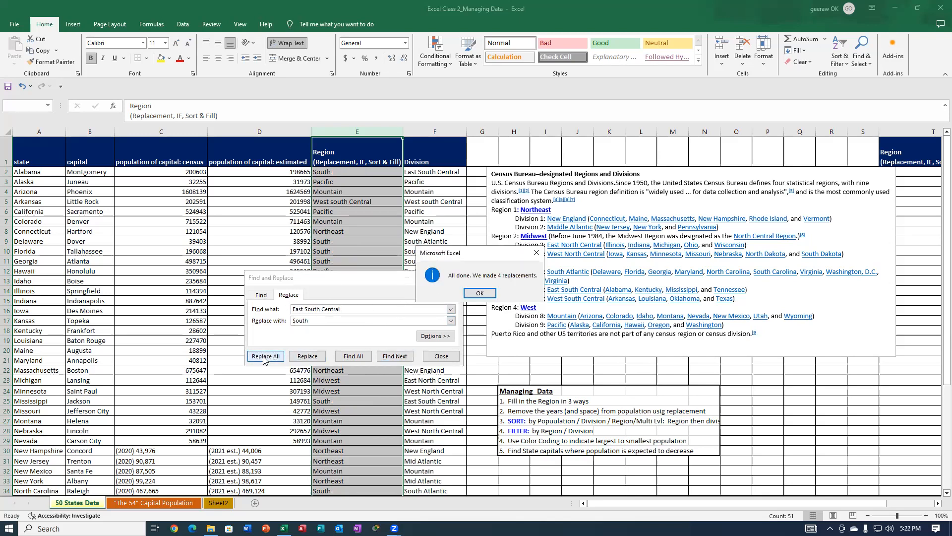
{"action": "left_click", "coordinate": [483, 292]}
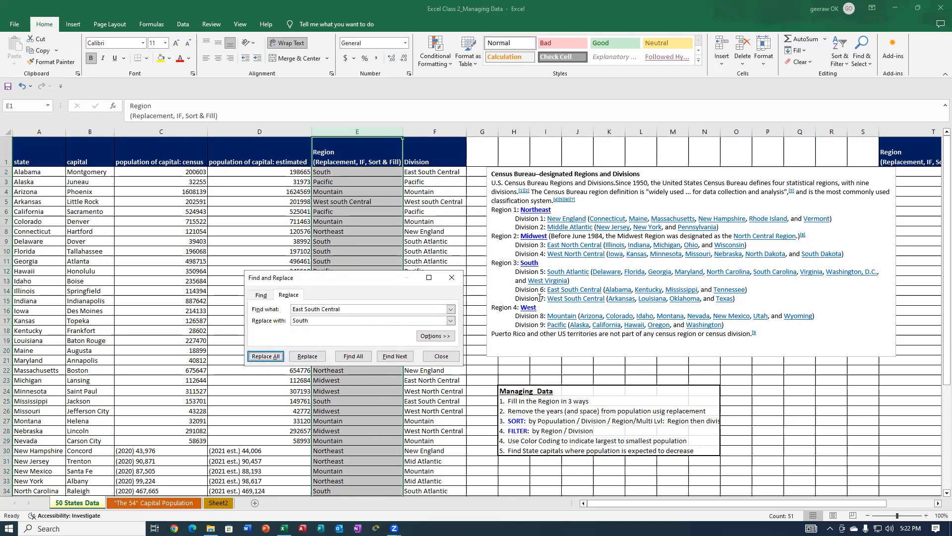
Replace all occurrences of "West South Central" in column E with "South".
{"action": "left_click", "coordinate": [306, 309]}
{"action": "double_click", "coordinate": [305, 309]}
{"action": "type", "text": "West"}
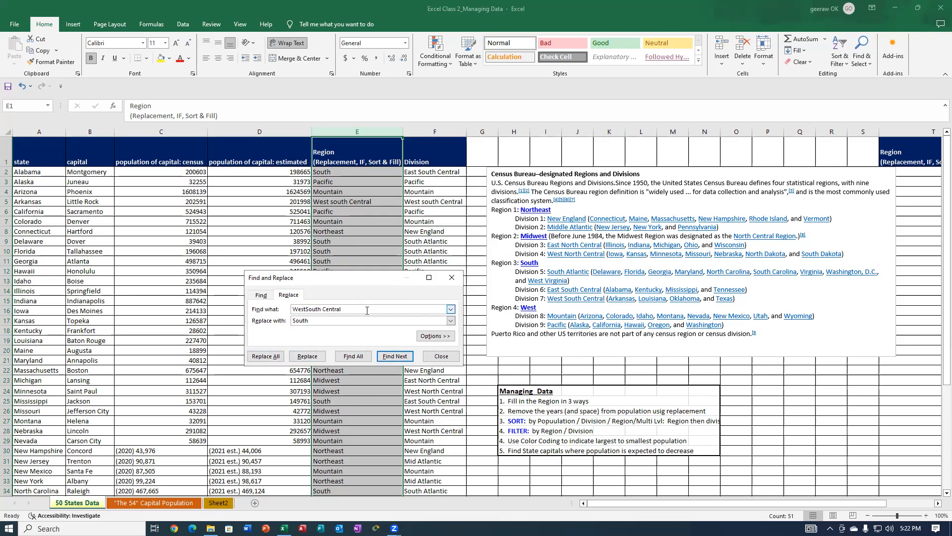
{"action": "left_click", "coordinate": [259, 357]}
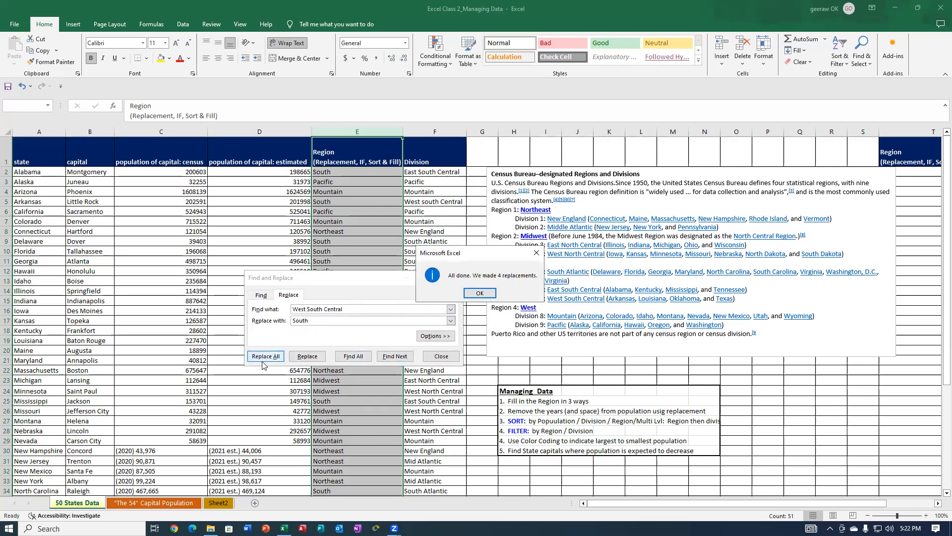
{"action": "left_click", "coordinate": [481, 291]}
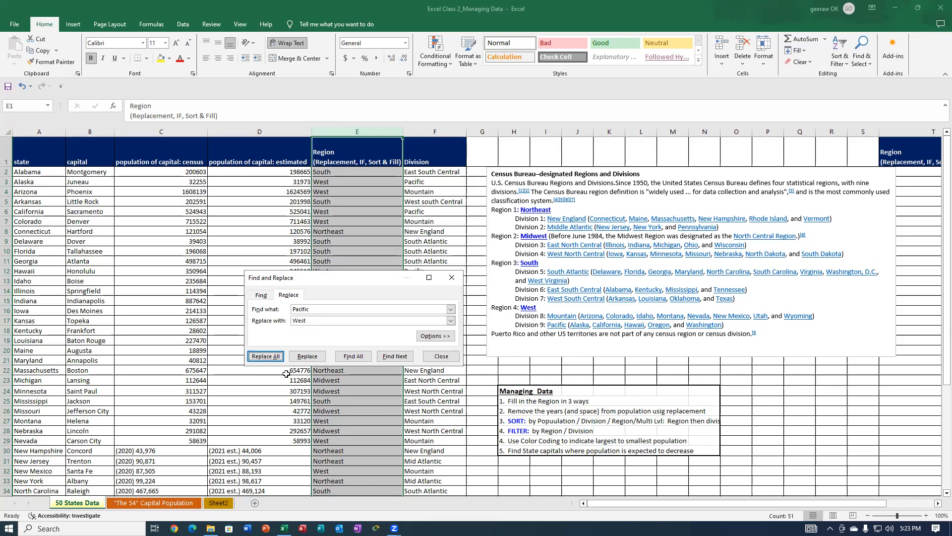
{"action": "left_click", "coordinate": [451, 277]}
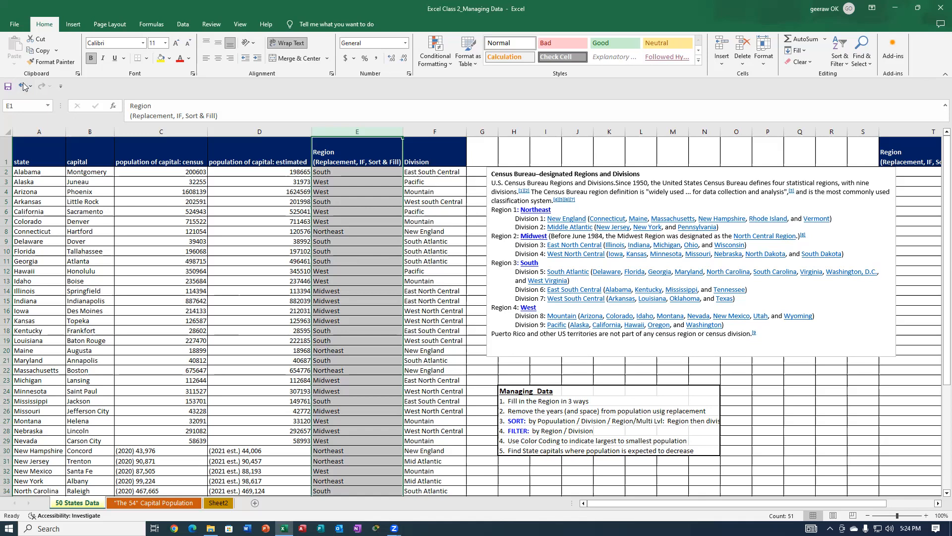
Copy the whole Division column F over the Region column E.
{"action": "left_click", "coordinate": [423, 128]}
{"action": "left_click_drag", "start_coordinate": [421, 128], "coordinate": [355, 132]}
{"action": "right_click", "coordinate": [422, 136]}
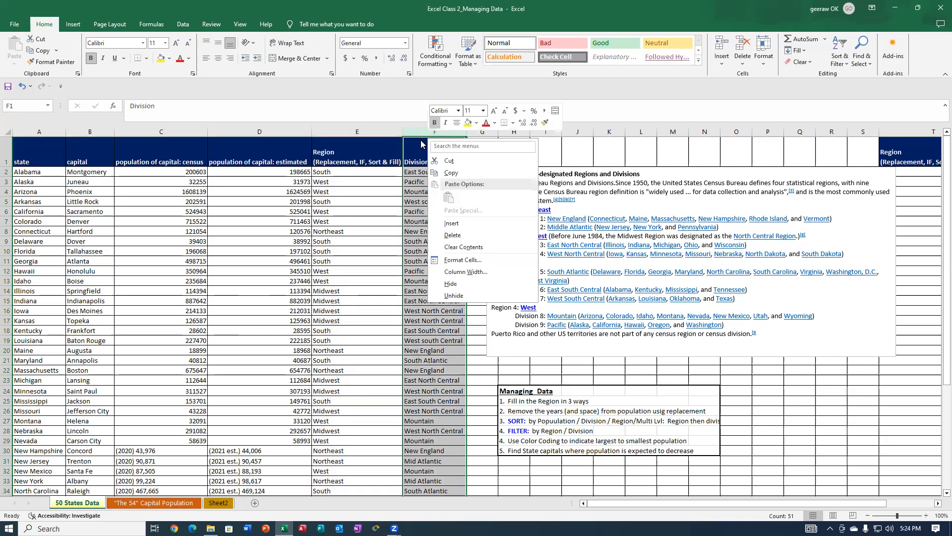
{"action": "key", "text": "Escape"}
{"action": "key", "text": "ctrl+c"}
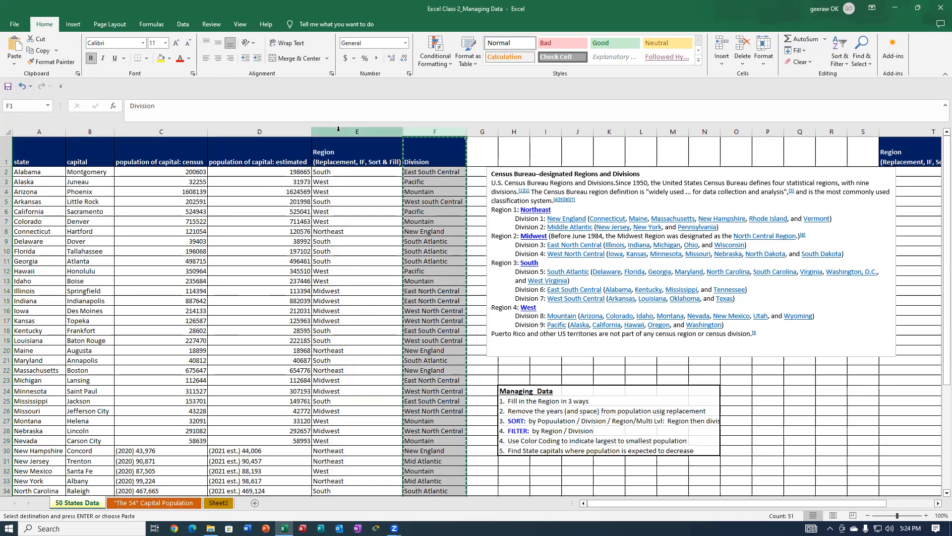
{"action": "left_click", "coordinate": [345, 155]}
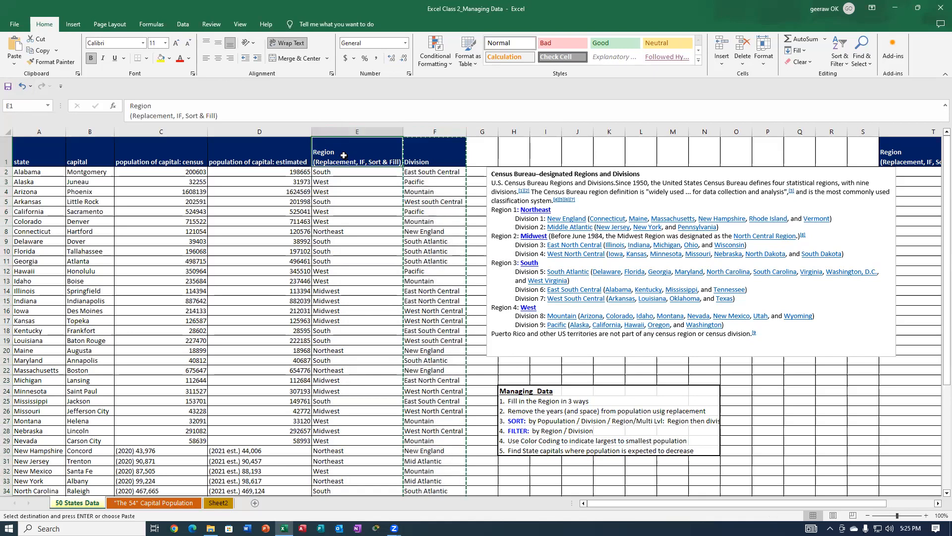
{"action": "key", "text": "Return"}
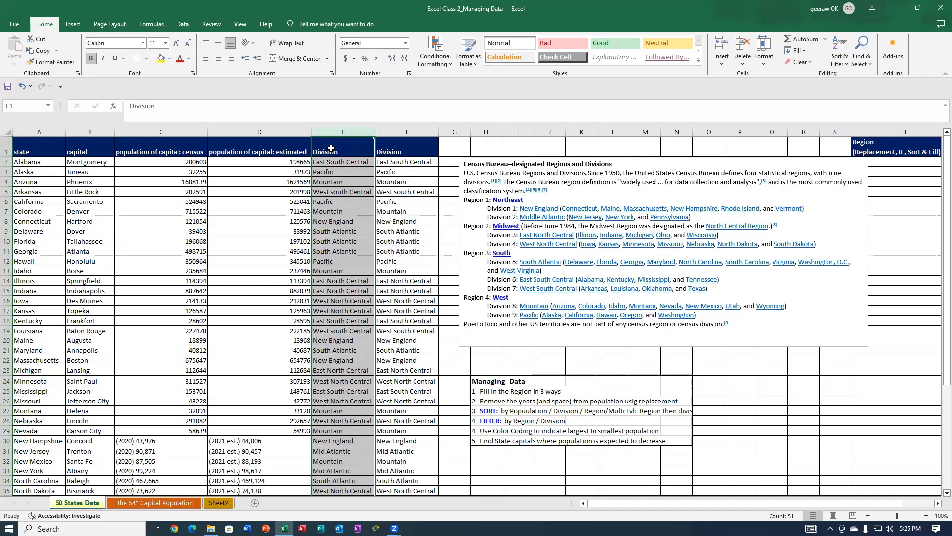
Copy the "Region (Replacement, IF, Sort & Fill)" header from cell T1 into cell E1.
{"action": "left_click", "coordinate": [359, 144]}
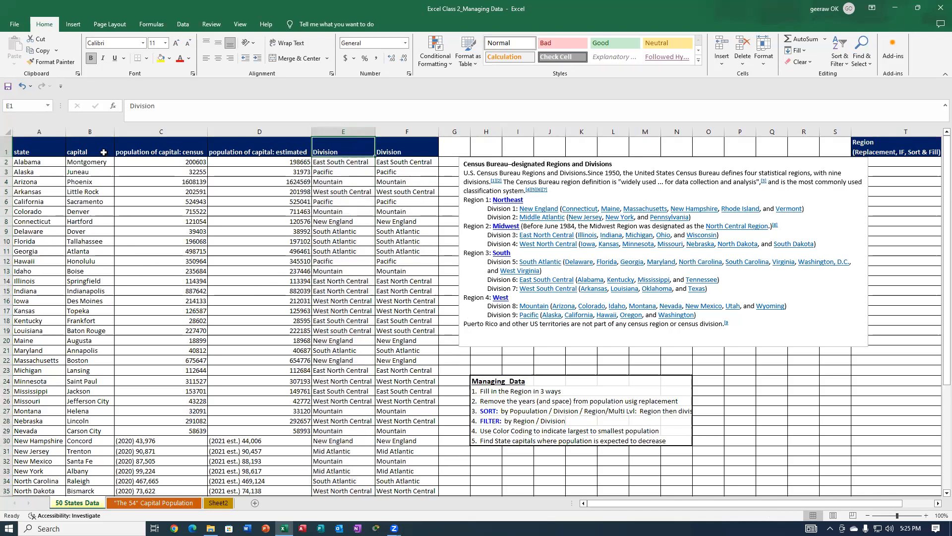
{"action": "left_click", "coordinate": [901, 151]}
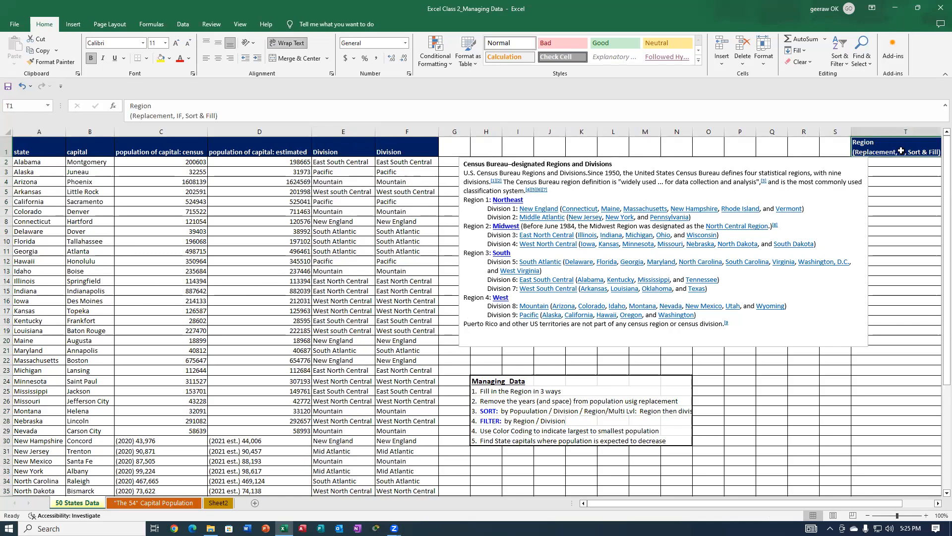
{"action": "right_click", "coordinate": [902, 150]}
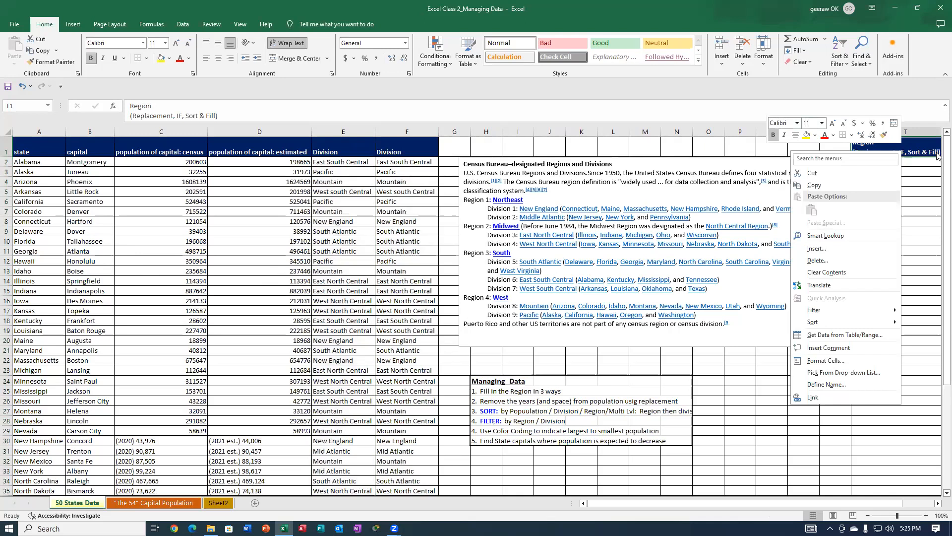
{"action": "left_click", "coordinate": [916, 145]}
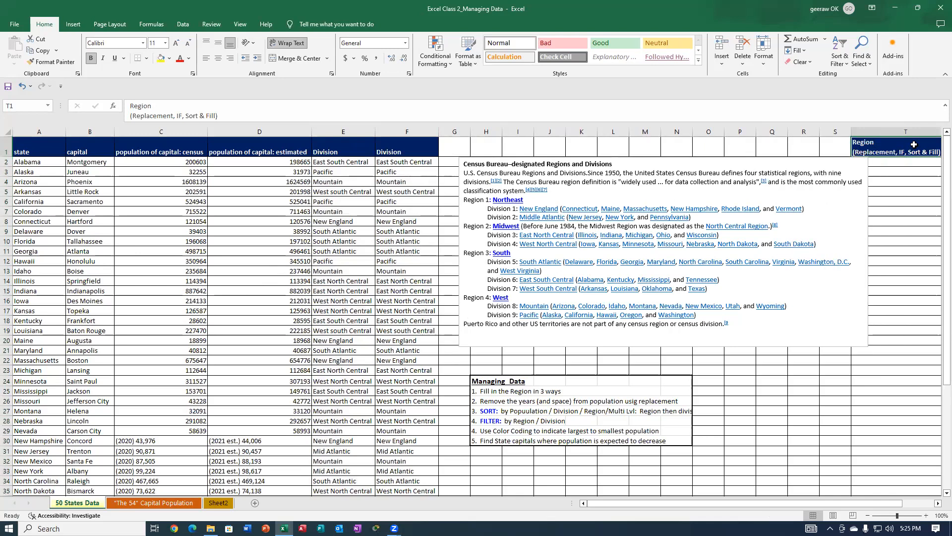
{"action": "right_click", "coordinate": [915, 144]}
{"action": "left_click", "coordinate": [821, 178]}
{"action": "scroll", "coordinate": [297, 146], "scroll_direction": "right", "scroll_amount": 3}
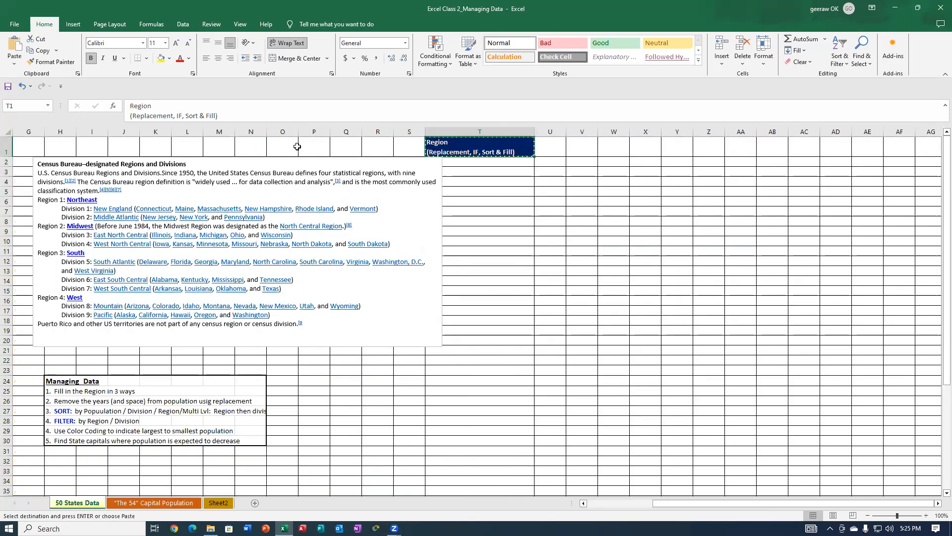
{"action": "left_click", "coordinate": [343, 149]}
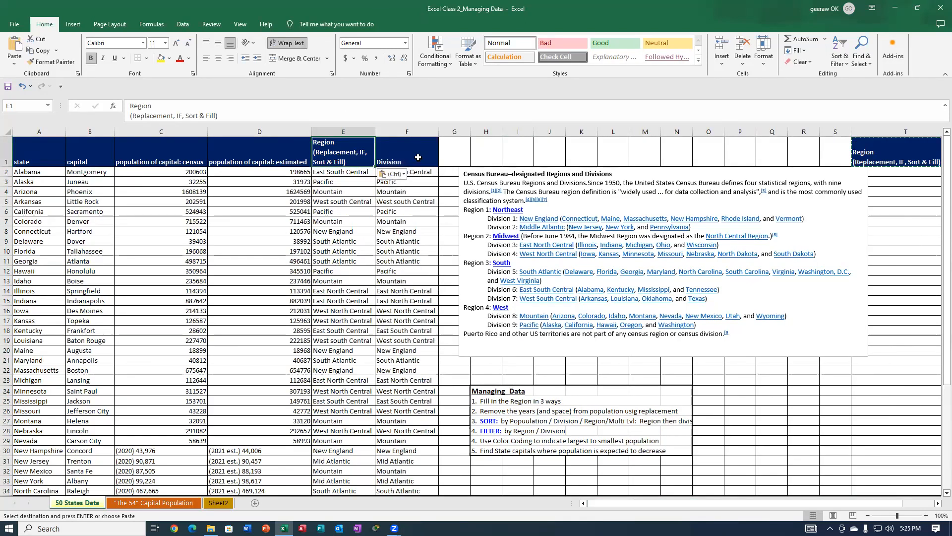
Widen column E so that the second line of its Region header fits on one line.
{"action": "left_click", "coordinate": [447, 109]}
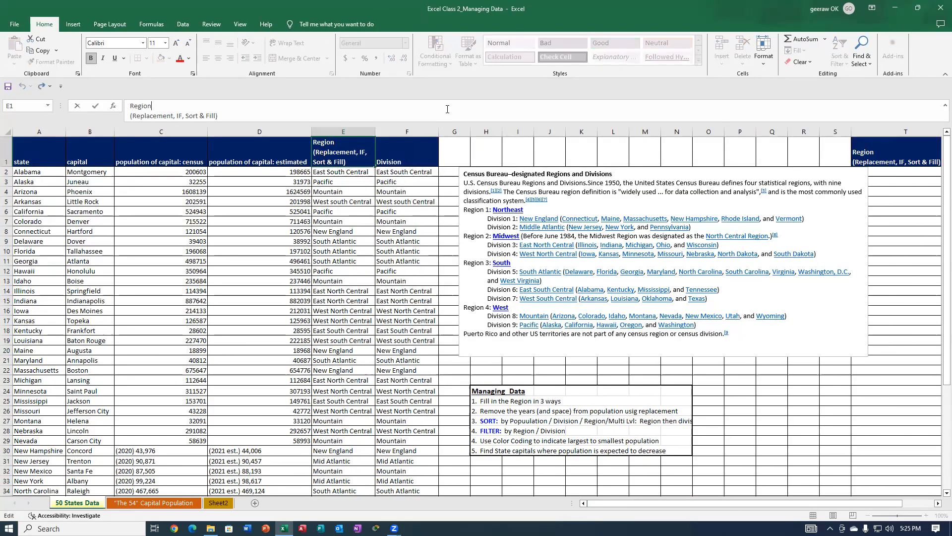
{"action": "left_click", "coordinate": [374, 131]}
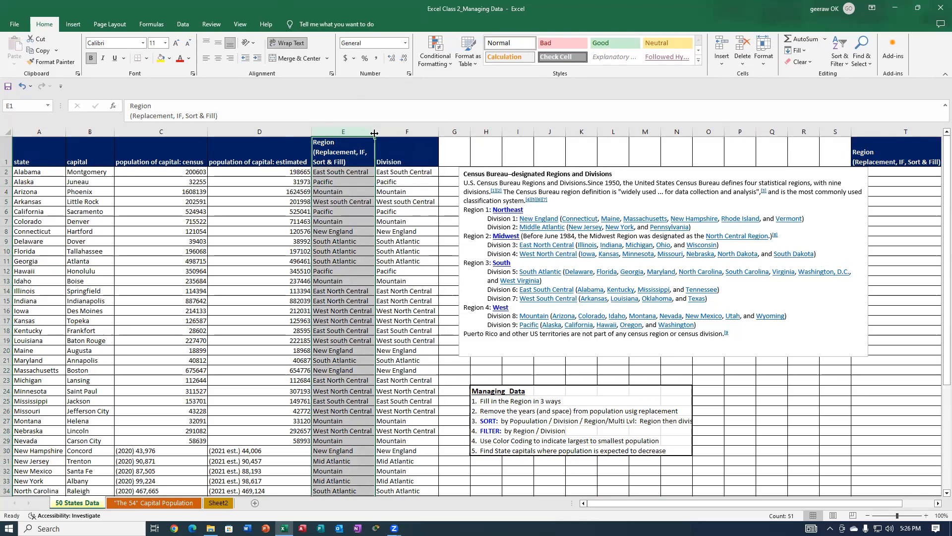
{"action": "left_click_drag", "start_coordinate": [374, 133], "coordinate": [404, 132]}
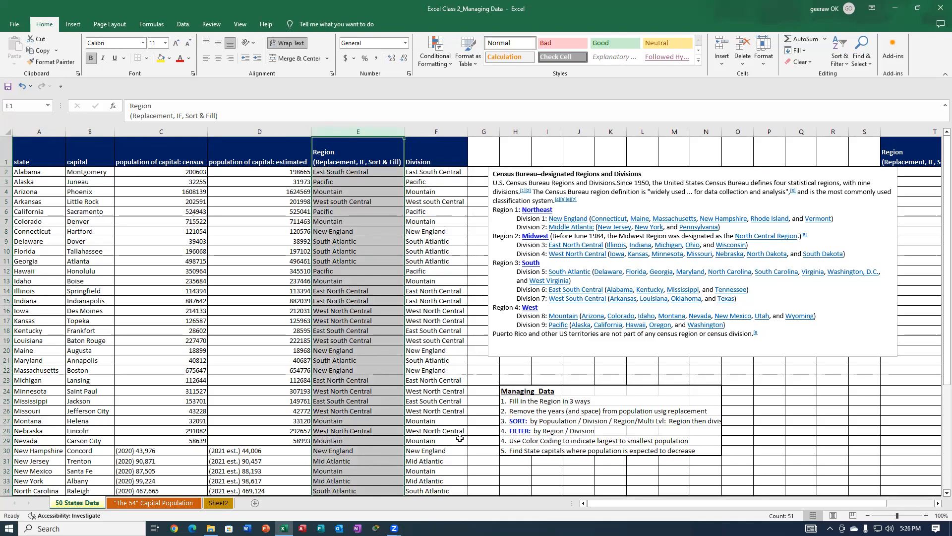
Sort columns A through F by the Division column's cell values in A to Z order, treating the first row as headers.
{"action": "left_click_drag", "start_coordinate": [38, 132], "coordinate": [446, 132]}
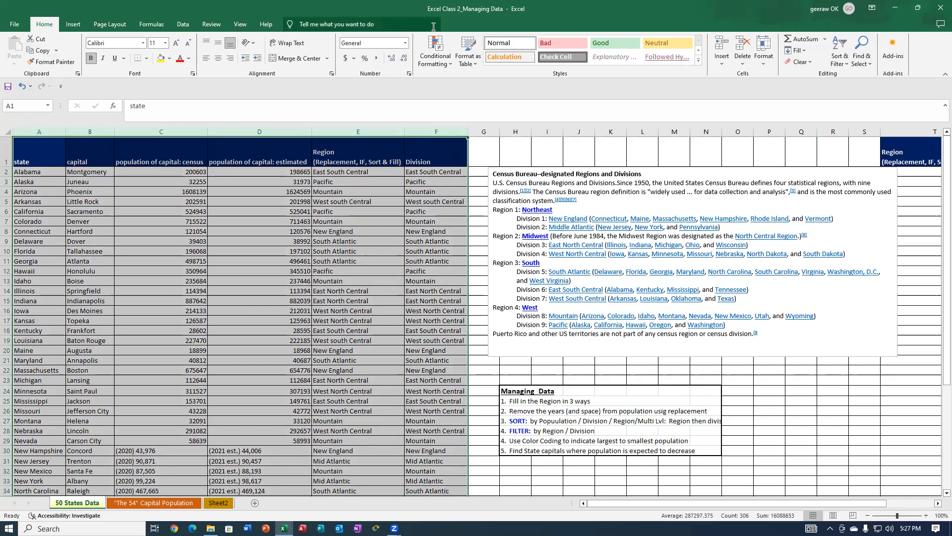
{"action": "left_click", "coordinate": [842, 45]}
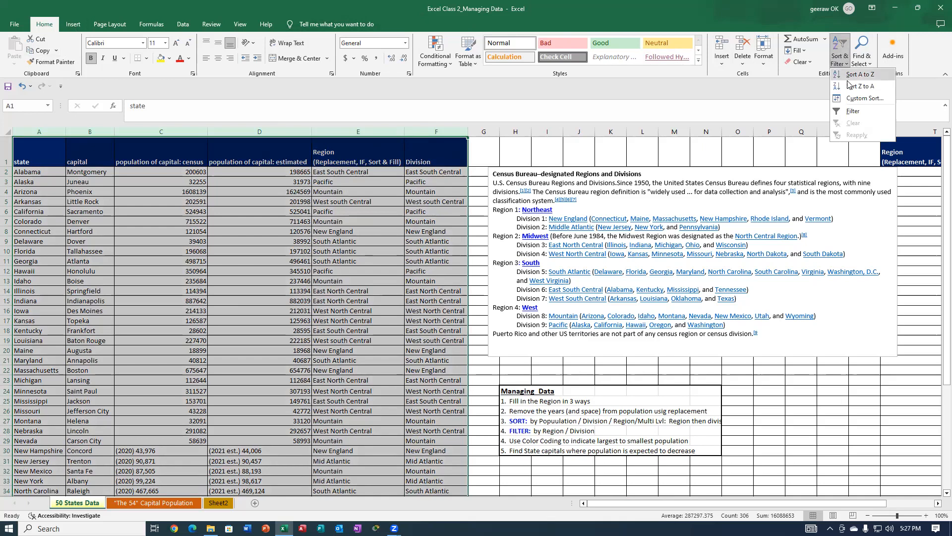
{"action": "left_click", "coordinate": [853, 98]}
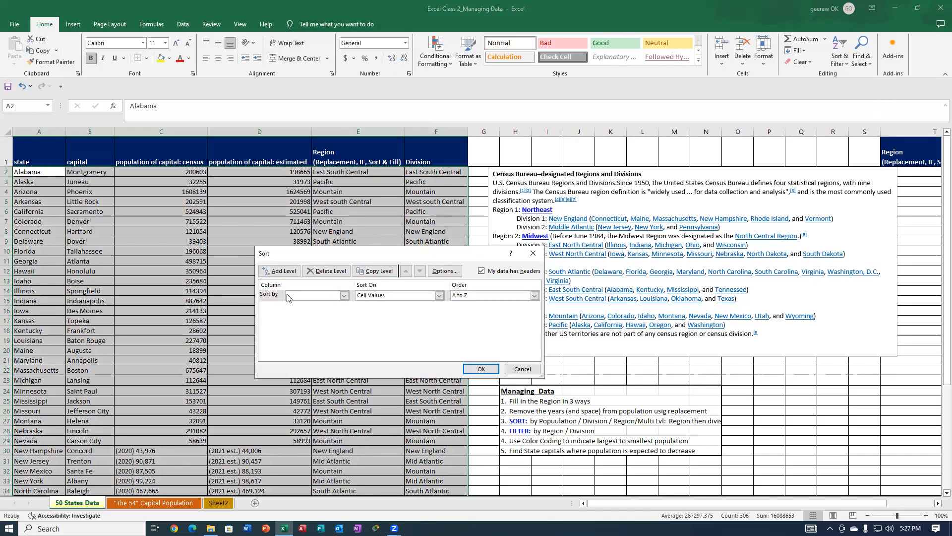
{"action": "left_click", "coordinate": [344, 296]}
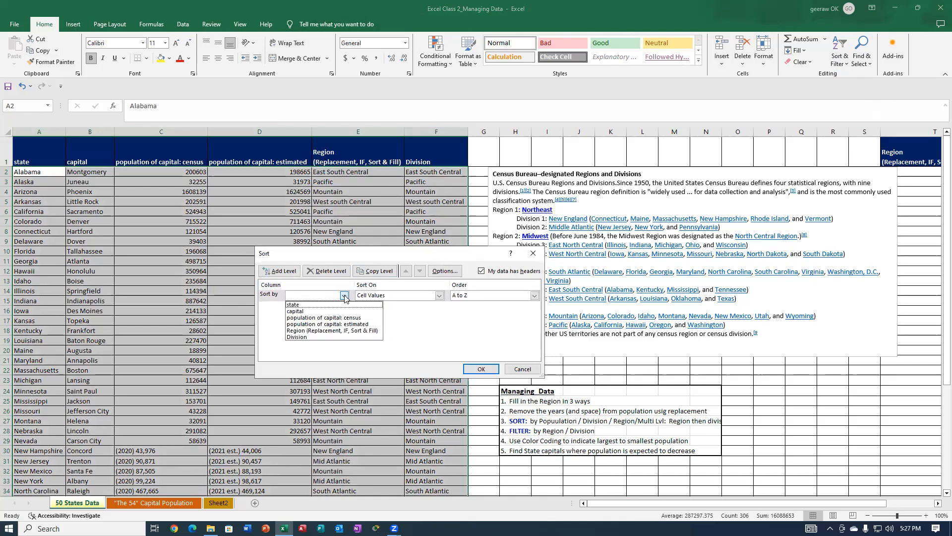
{"action": "left_click", "coordinate": [344, 296]}
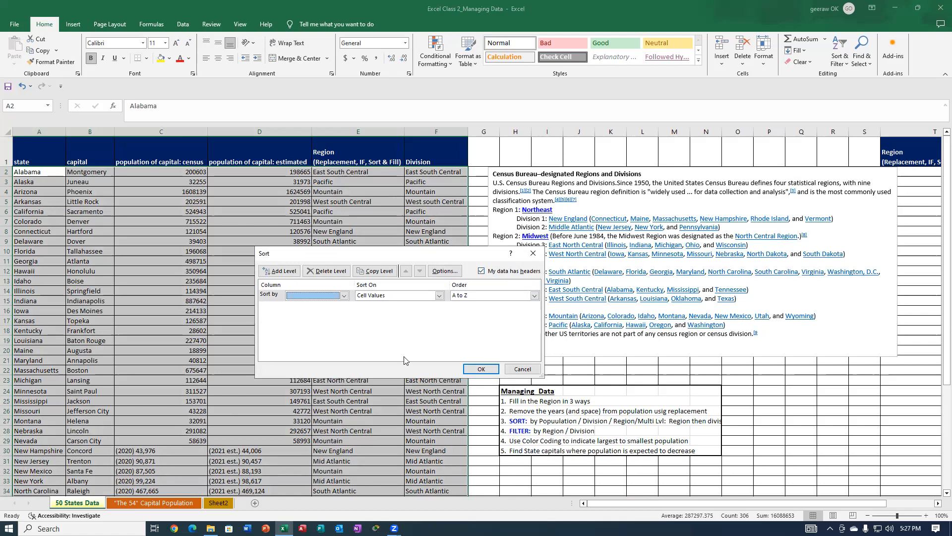
{"action": "left_click", "coordinate": [344, 295]}
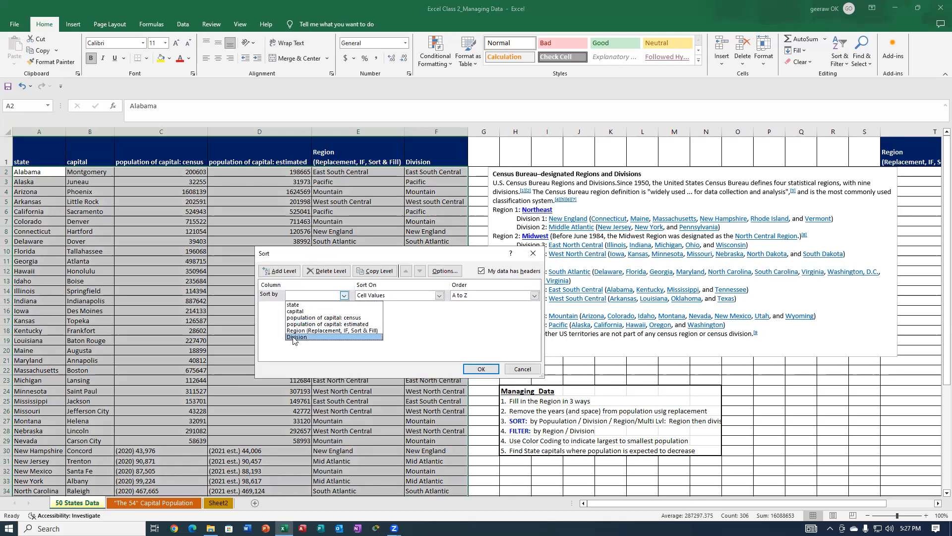
{"action": "left_click", "coordinate": [295, 337]}
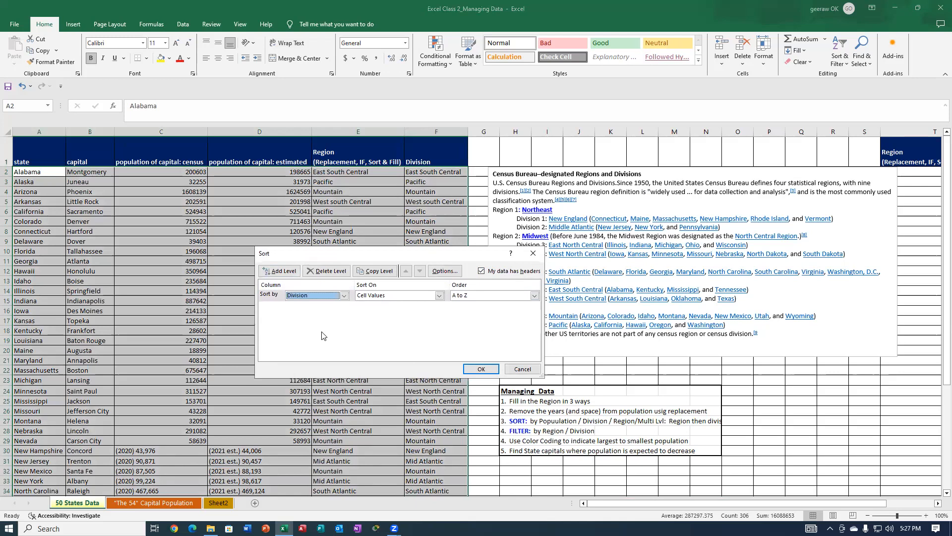
{"action": "left_click", "coordinate": [476, 367]}
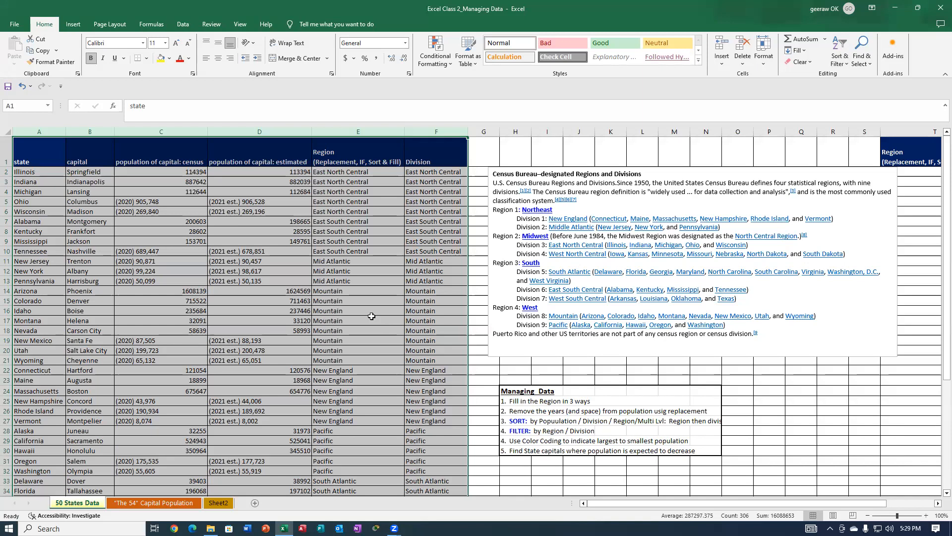
Enter "Midwest" as the region in cell E2 and fill it down through E6 for the East North Central states.
{"action": "left_click", "coordinate": [329, 173]}
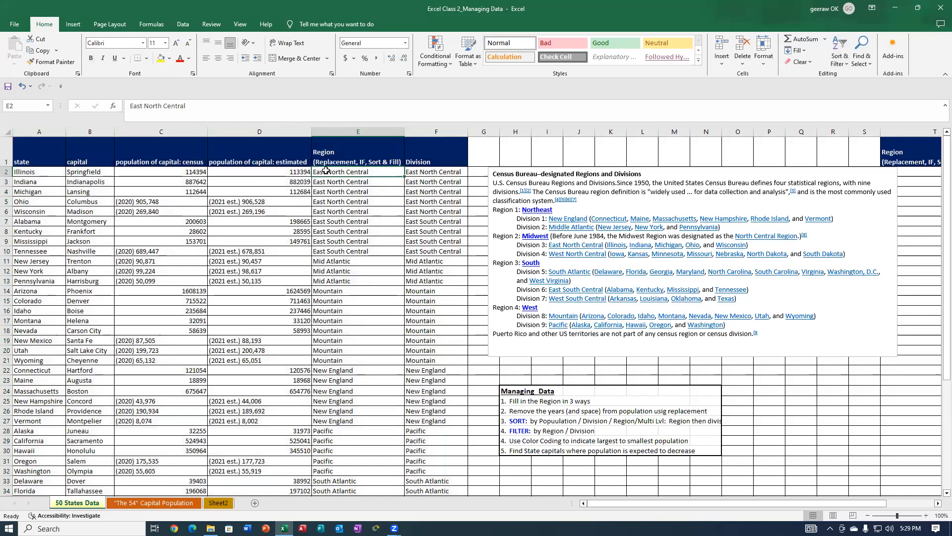
{"action": "type", "text": "Midwest"}
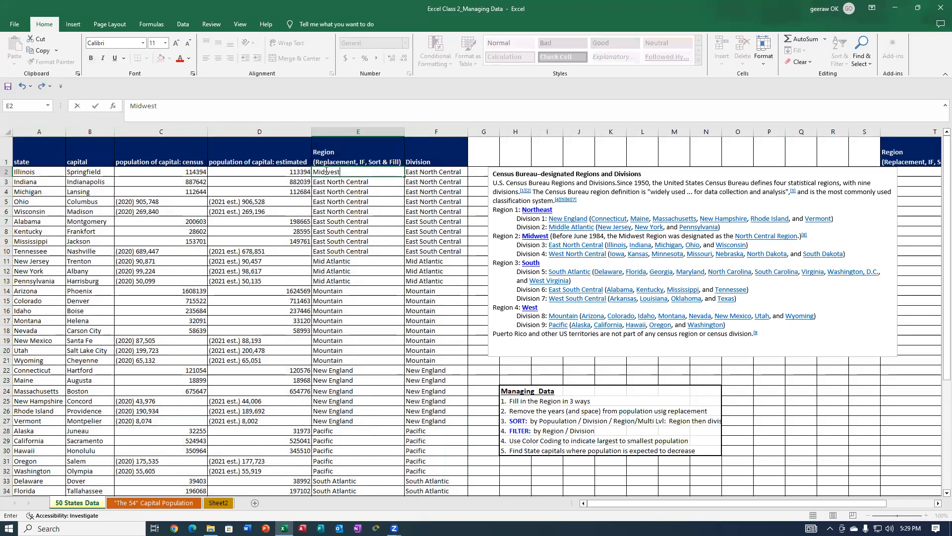
{"action": "left_click", "coordinate": [381, 181]}
{"action": "left_click", "coordinate": [341, 171]}
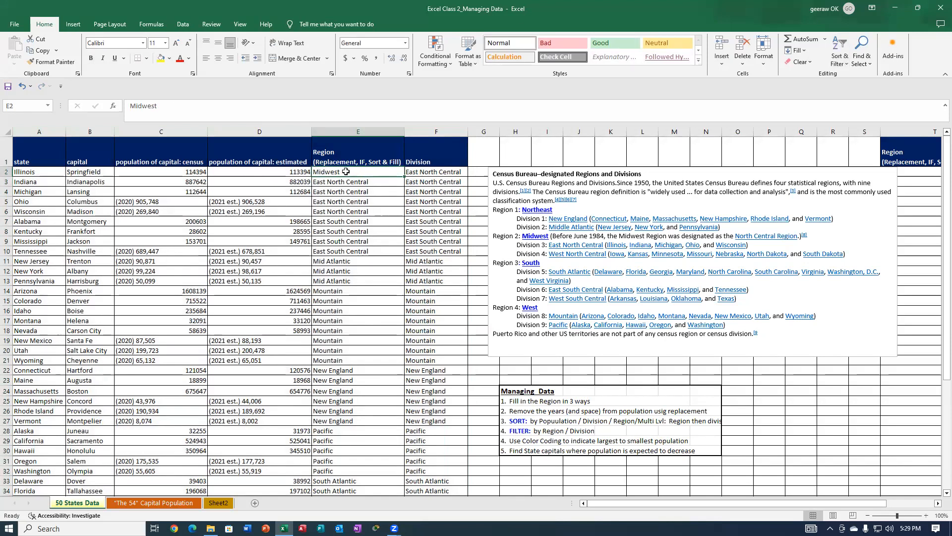
{"action": "left_click_drag", "start_coordinate": [358, 172], "coordinate": [363, 212]}
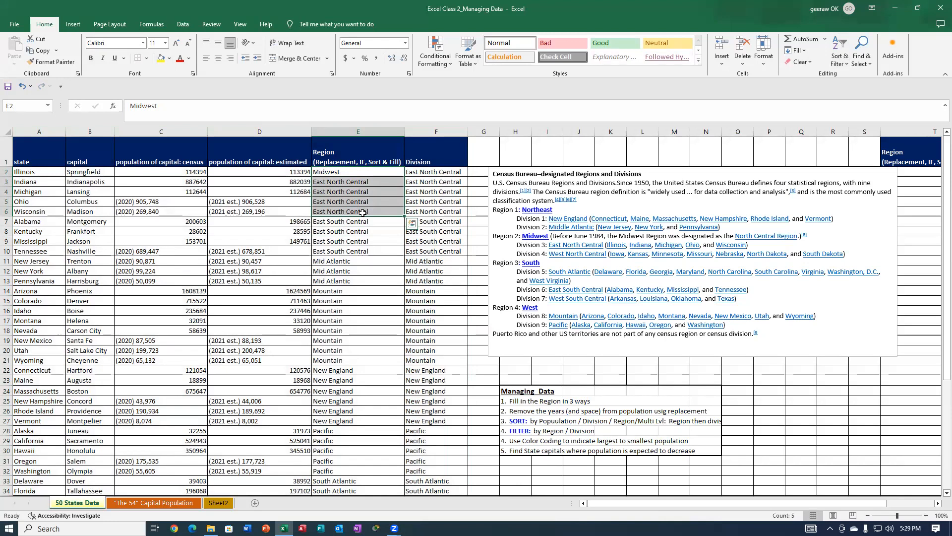
{"action": "key", "text": "Return"}
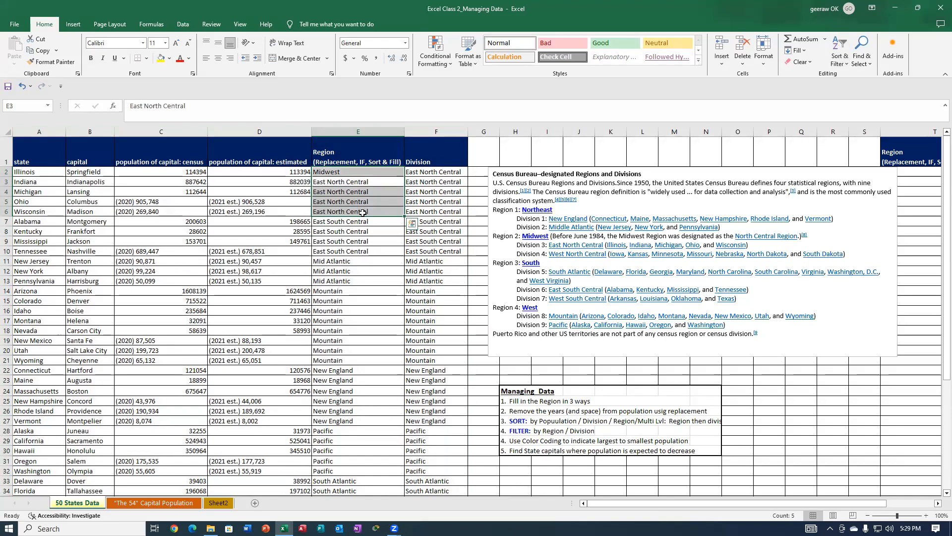
{"action": "left_click", "coordinate": [362, 171]}
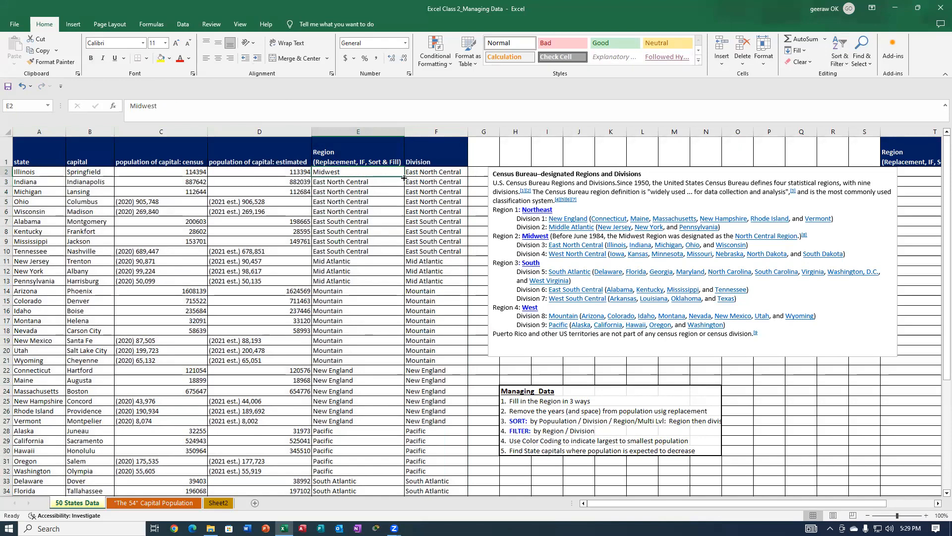
{"action": "left_click_drag", "start_coordinate": [404, 174], "coordinate": [395, 213]}
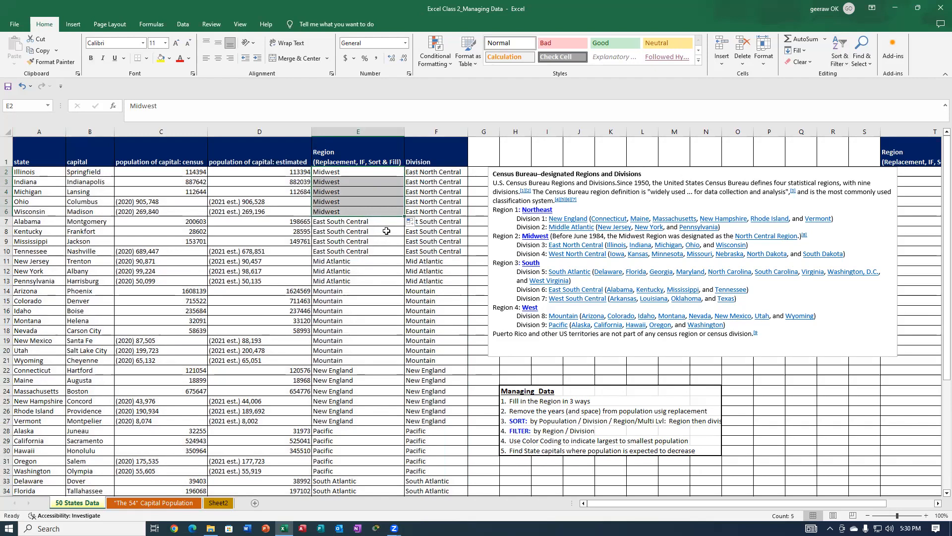
Enter "South" as the region in cell E7 and fill it down through E10 for the East South Central states.
{"action": "left_click", "coordinate": [386, 224]}
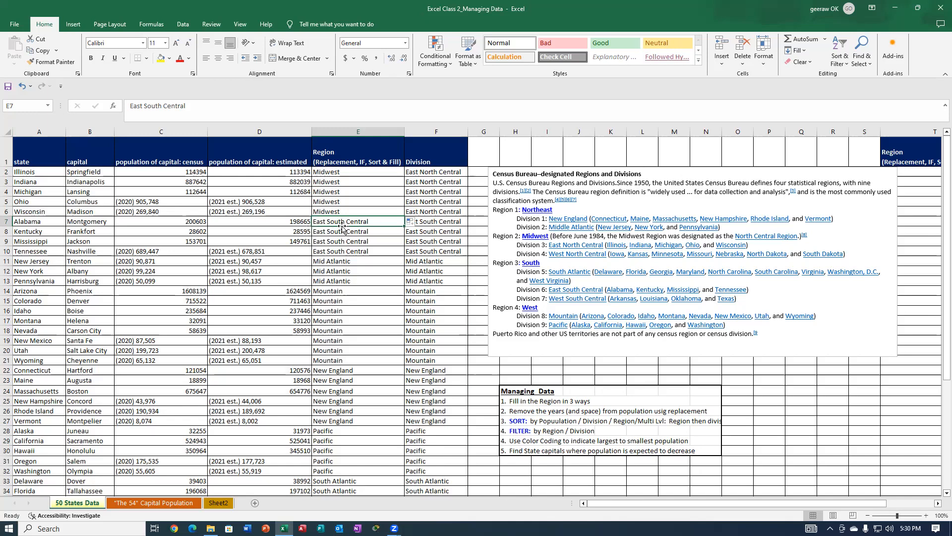
{"action": "type", "text": "South"}
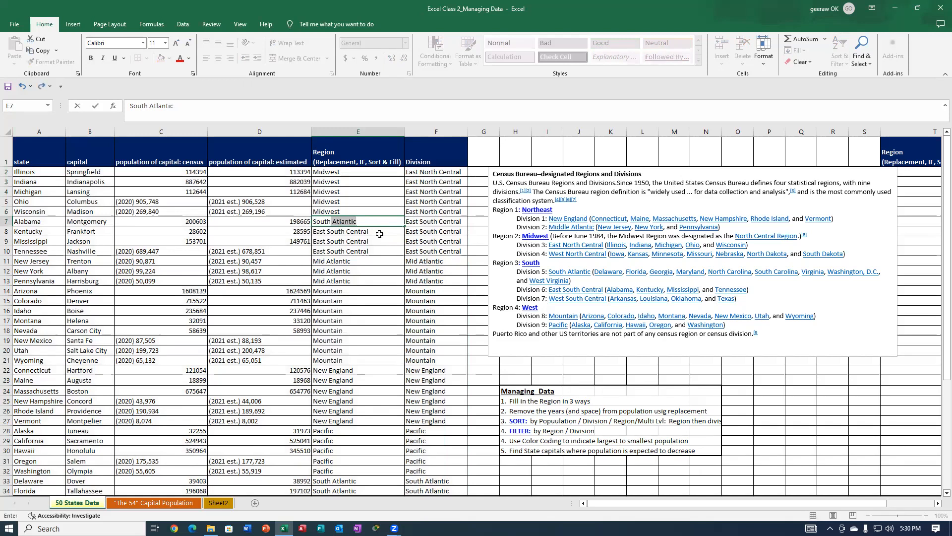
{"action": "key", "text": "Return"}
{"action": "left_click", "coordinate": [391, 223]}
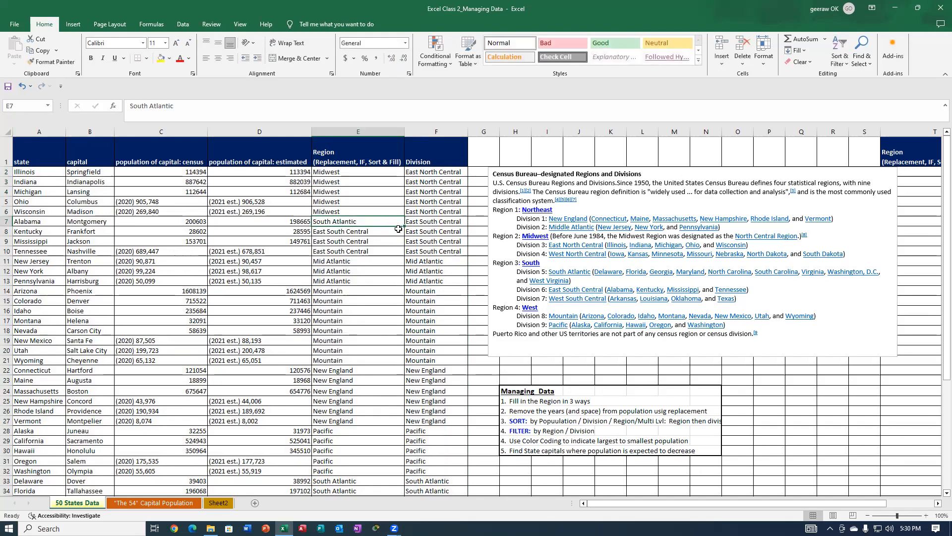
{"action": "double_click", "coordinate": [355, 223]}
{"action": "type", "text": "South"}
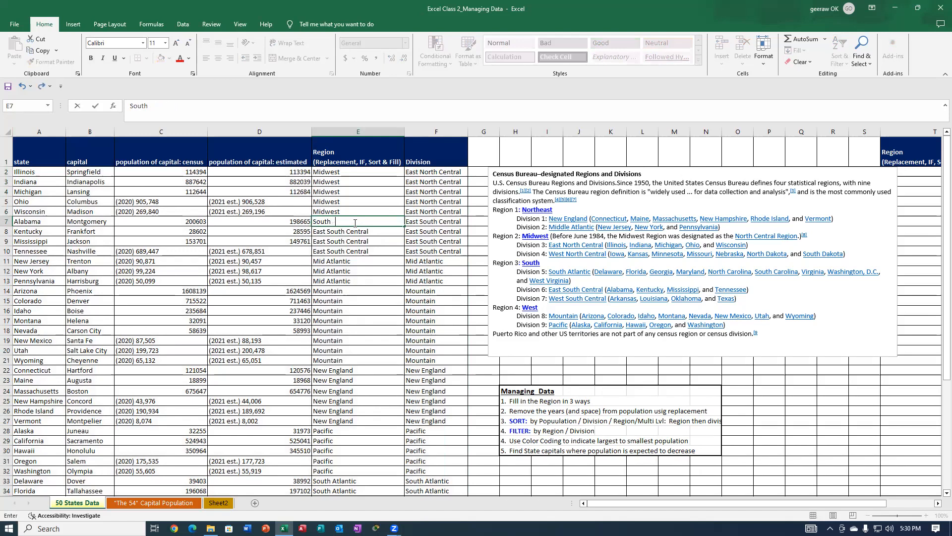
{"action": "left_click", "coordinate": [375, 232]}
{"action": "left_click", "coordinate": [396, 221]}
{"action": "left_click_drag", "start_coordinate": [402, 225], "coordinate": [400, 253]}
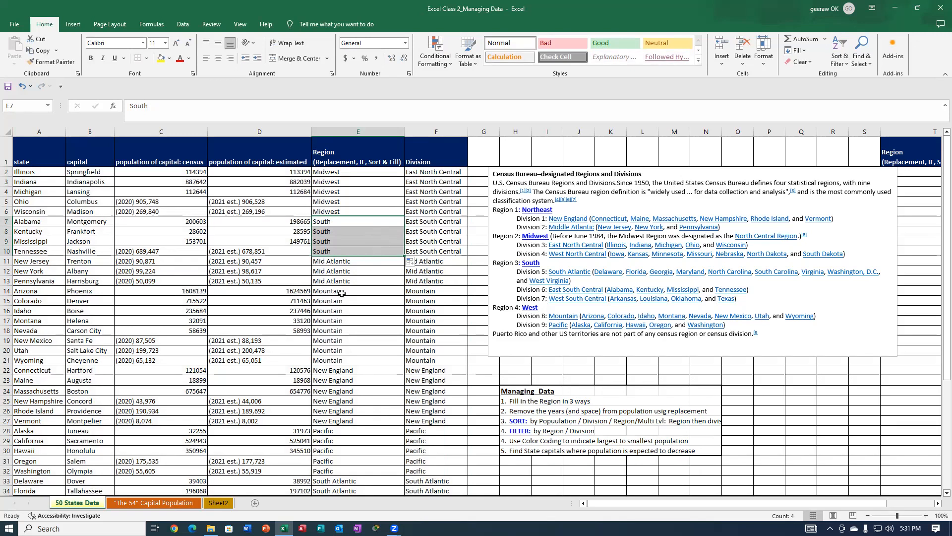
Enter "Northeast" as New Jersey's region in cell E11.
{"action": "left_click", "coordinate": [368, 260]}
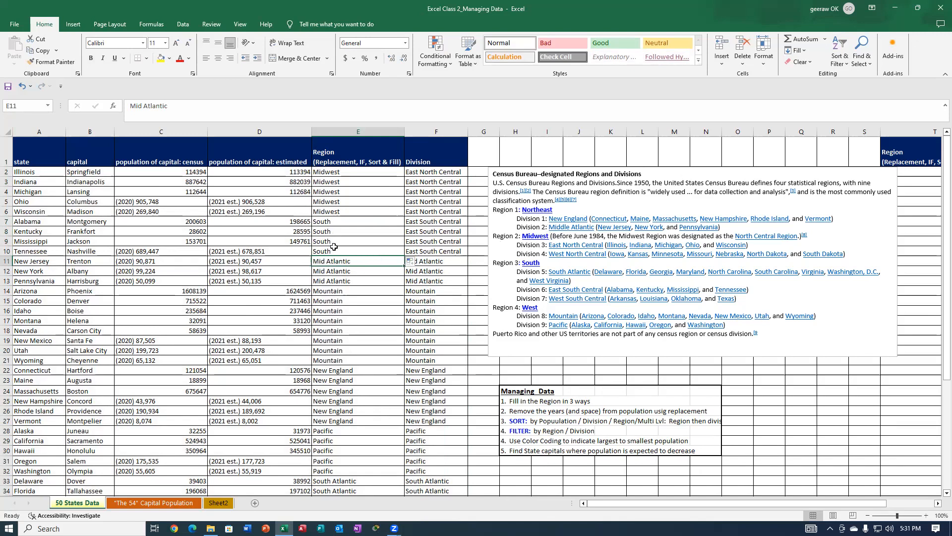
{"action": "type", "text": "North"}
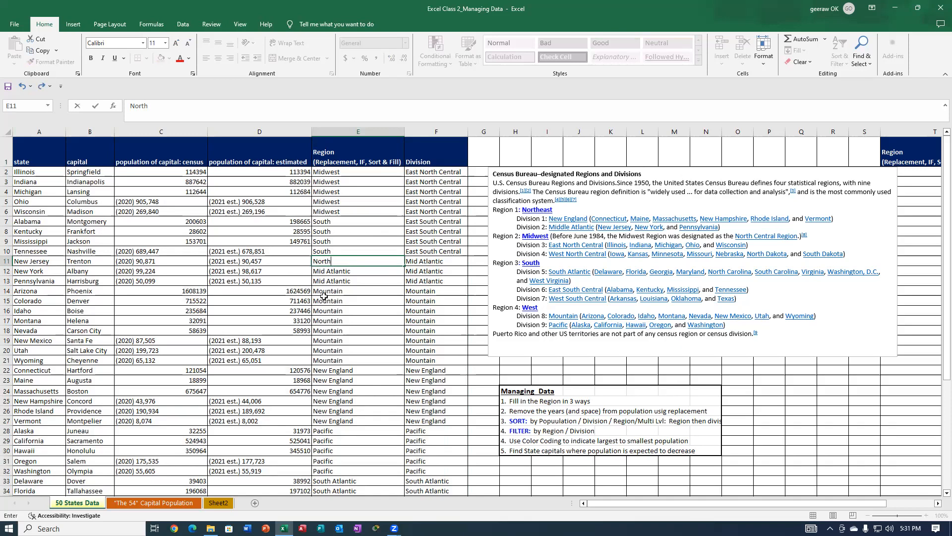
{"action": "type", "text": "east"}
{"action": "key", "text": "ctrl+Return"}
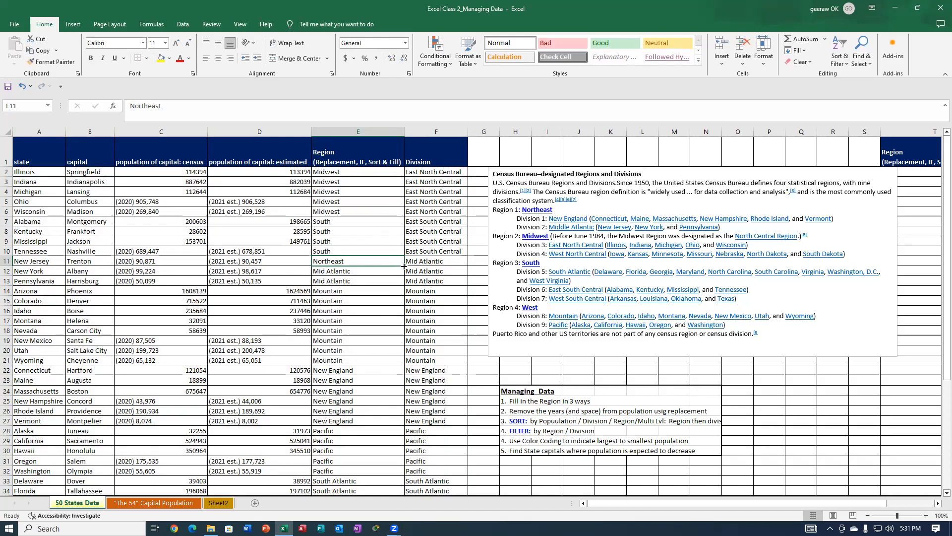
{"action": "mouse_move", "coordinate": [404, 265]}
{"action": "left_mouse_down"}
{"action": "mouse_move", "coordinate": [398, 275]}
{"action": "mouse_move", "coordinate": [417, 286]}
{"action": "mouse_move", "coordinate": [397, 278]}
{"action": "left_mouse_up"}
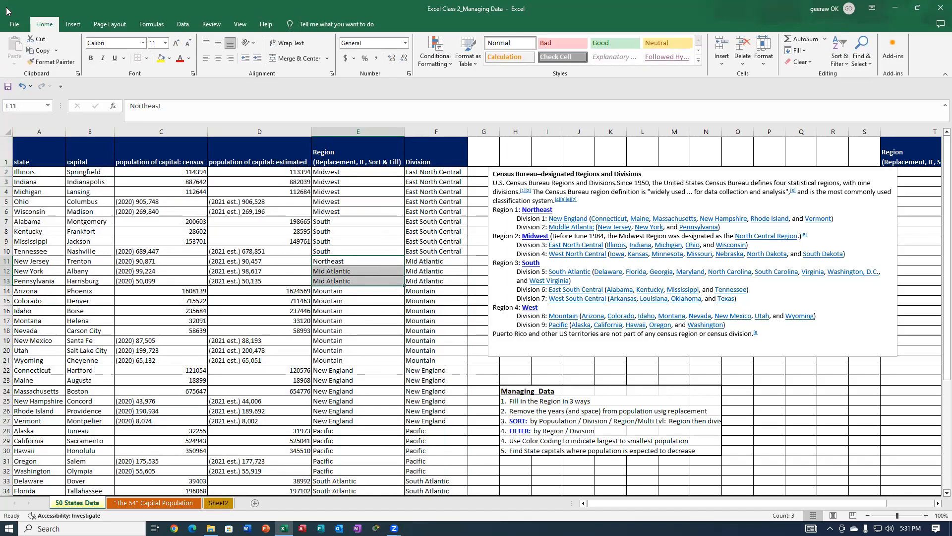
Undo the Northeast entry in E11 and the South fill below E7, and redo both.
{"action": "left_click", "coordinate": [19, 86]}
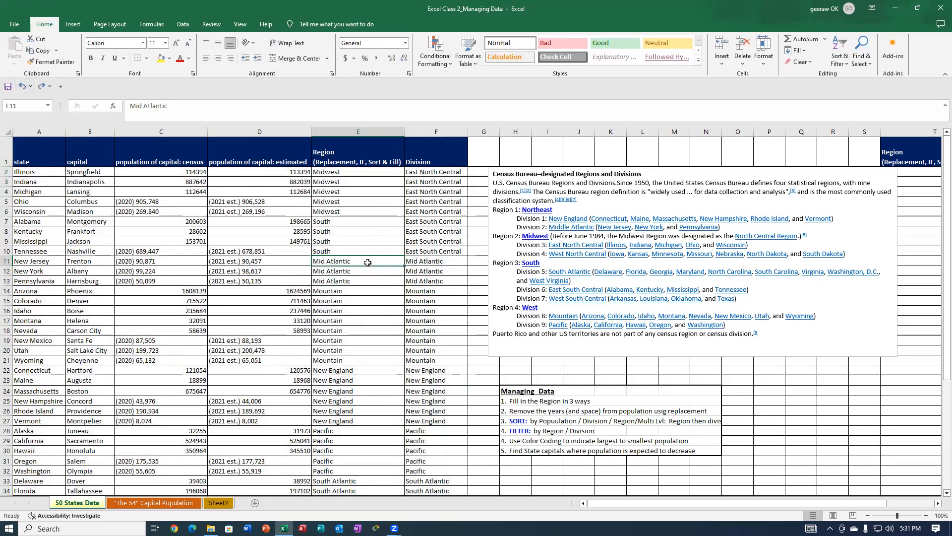
{"action": "left_click", "coordinate": [21, 86]}
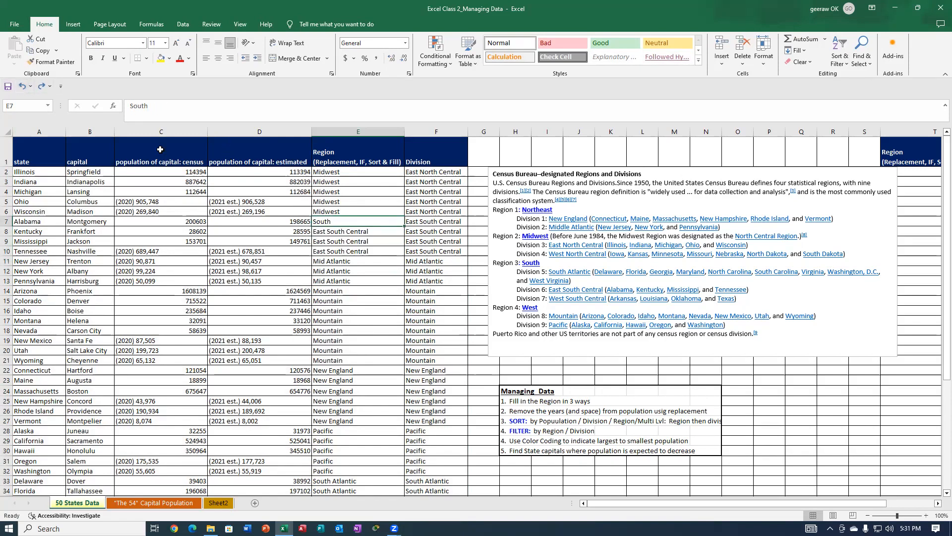
{"action": "left_click", "coordinate": [39, 89]}
{"action": "left_click", "coordinate": [38, 88]}
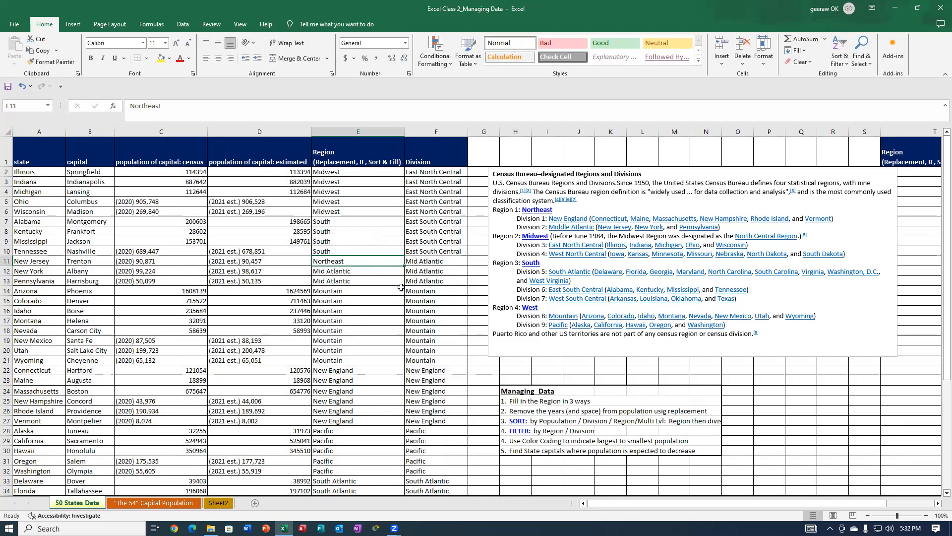
Fill "Northeast" from cell E11 down through E13 for the remaining Mid Atlantic states.
{"action": "left_click_drag", "start_coordinate": [401, 265], "coordinate": [402, 267]}
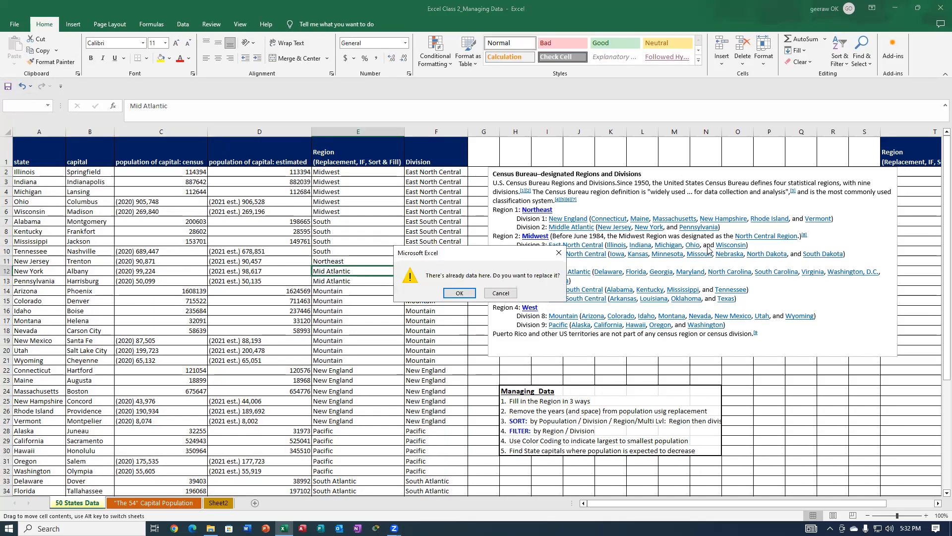
{"action": "left_click", "coordinate": [501, 292]}
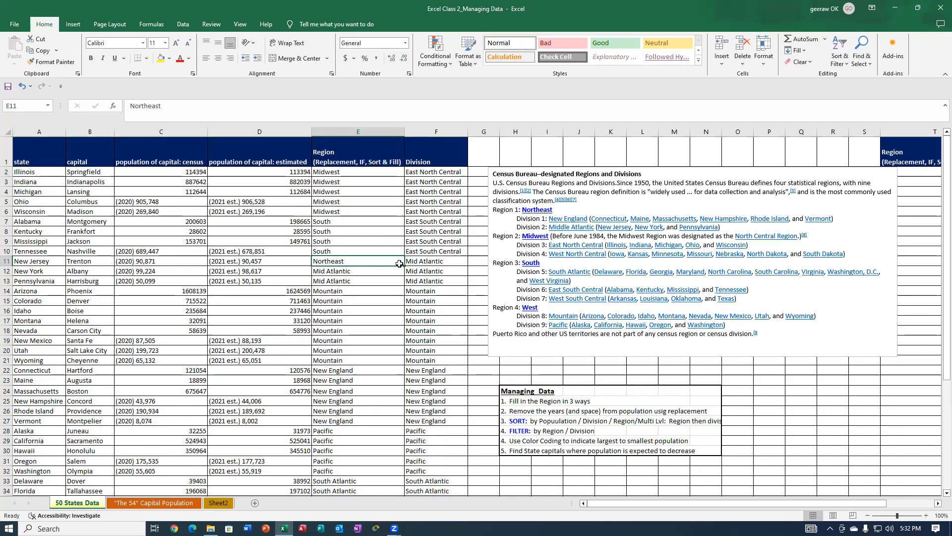
{"action": "left_click_drag", "start_coordinate": [404, 266], "coordinate": [400, 275]}
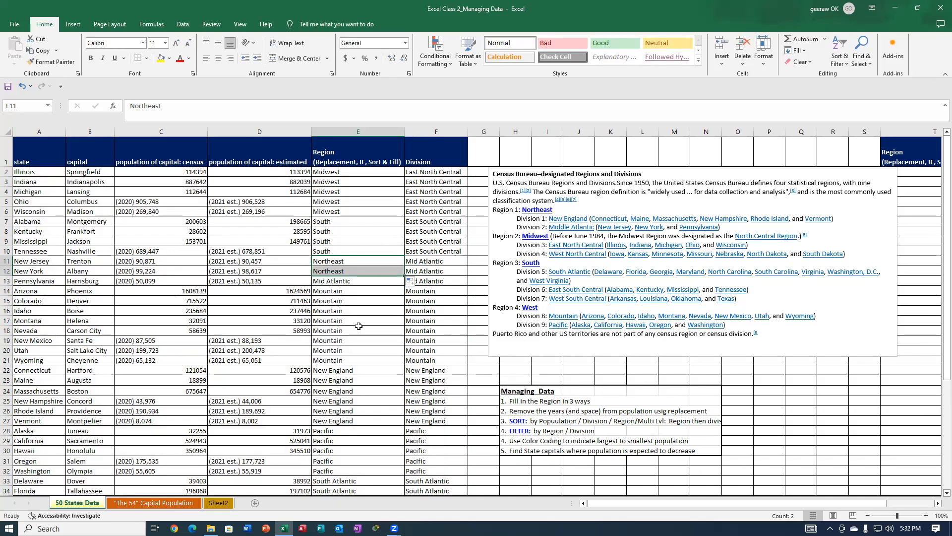
{"action": "left_click", "coordinate": [418, 283]}
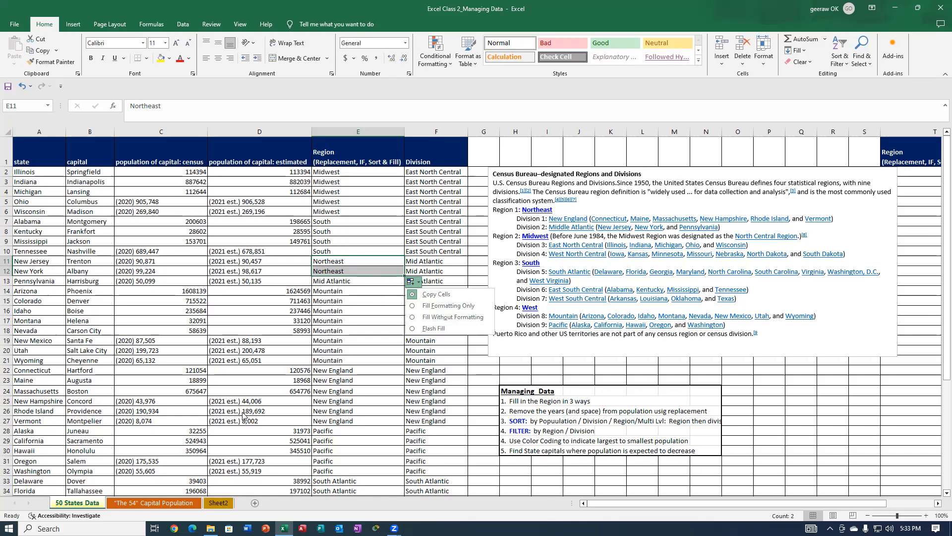
{"action": "left_click", "coordinate": [402, 275]}
{"action": "left_click_drag", "start_coordinate": [404, 276], "coordinate": [404, 282]}
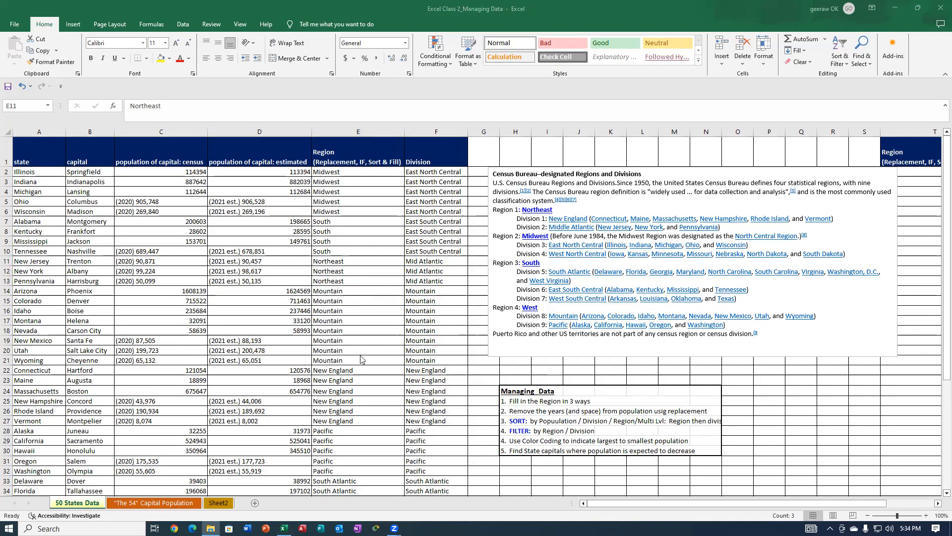
Enter "West" as Arizona's region in cell E14 and fill it down through E21 for the Mountain states.
{"action": "left_click", "coordinate": [359, 307]}
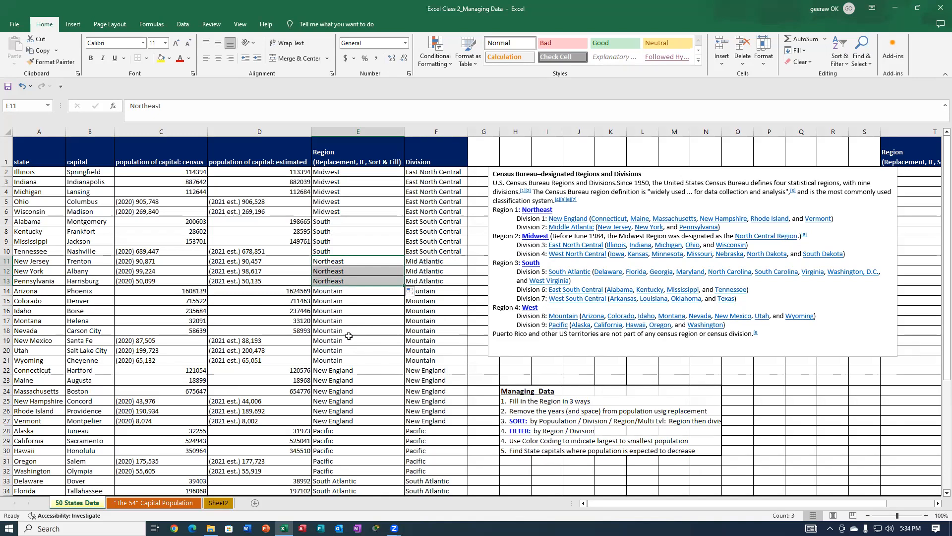
{"action": "left_click", "coordinate": [332, 291]}
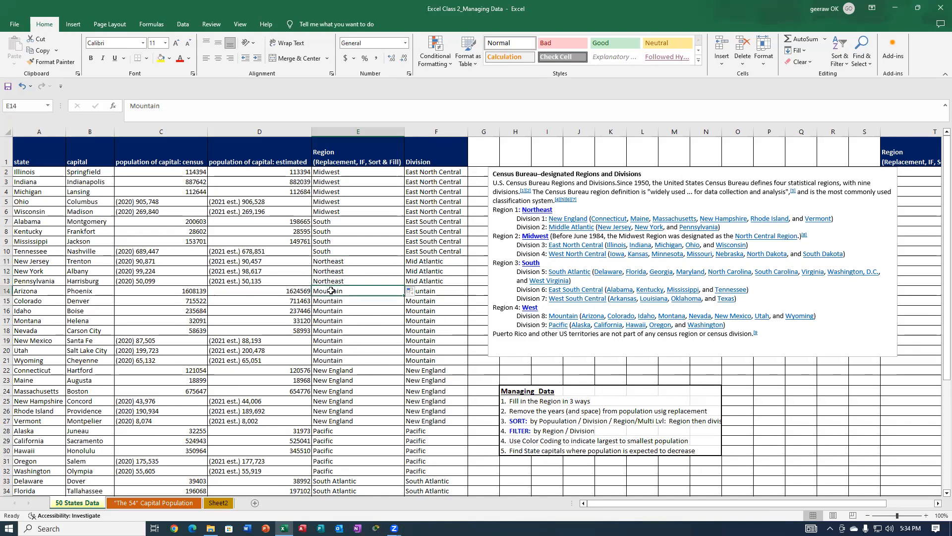
{"action": "type", "text": "West"}
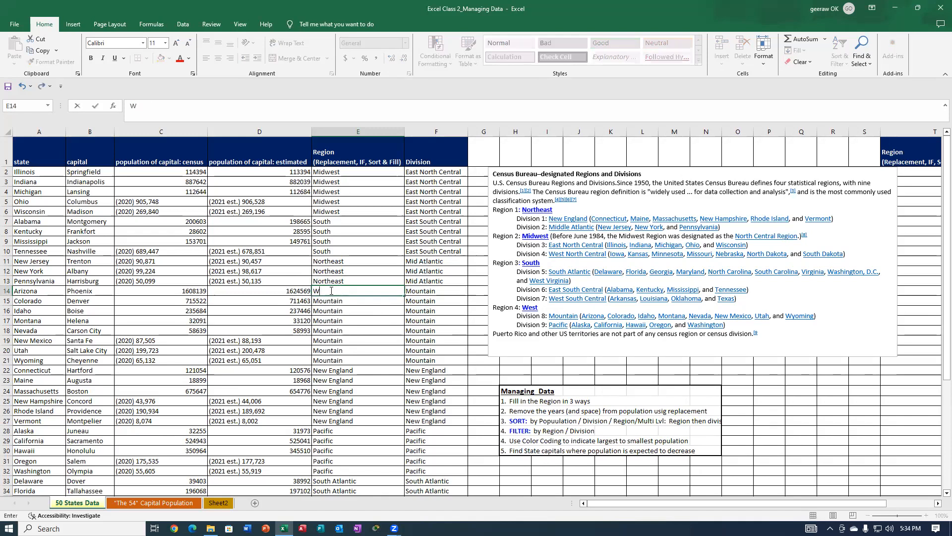
{"action": "left_click", "coordinate": [369, 303]}
{"action": "left_click", "coordinate": [372, 289]}
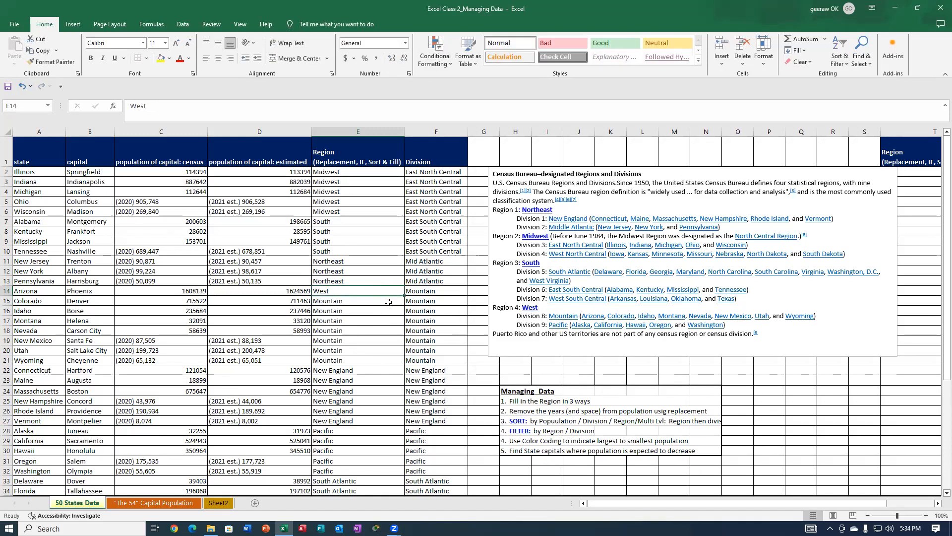
{"action": "left_click_drag", "start_coordinate": [403, 294], "coordinate": [380, 361]}
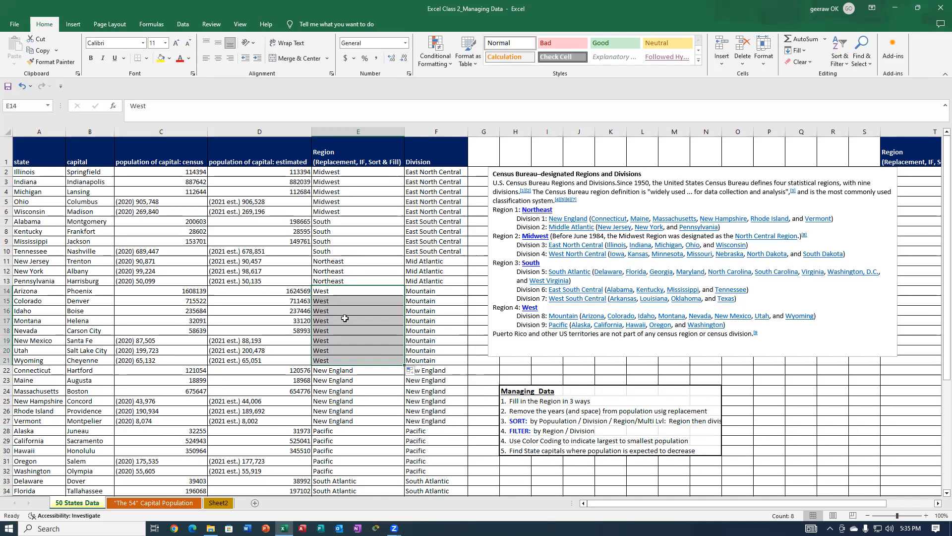
{"action": "left_click", "coordinate": [433, 318]}
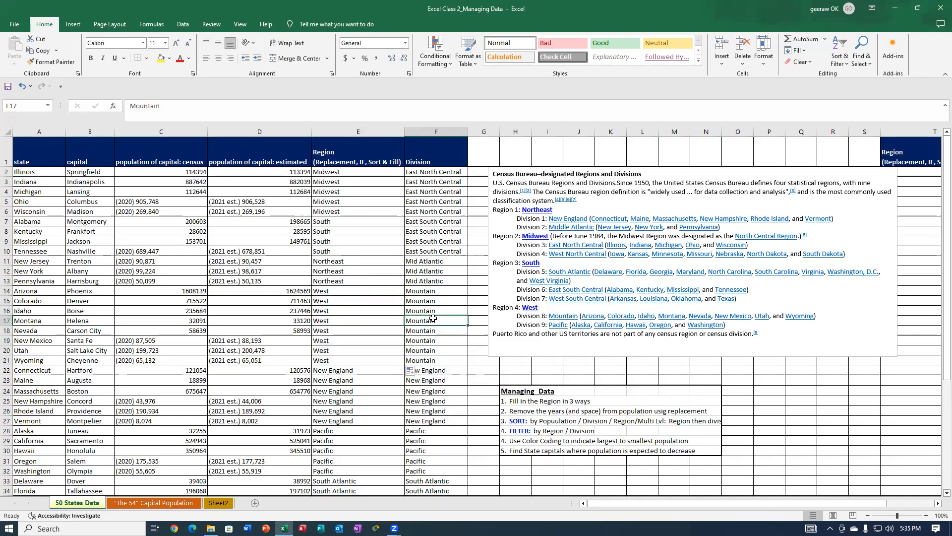
Insert an IF function in Connecticut's region cell E22 with the logical test F22 = "New England".
{"action": "scroll", "coordinate": [403, 319], "scroll_direction": "down", "scroll_amount": 4}
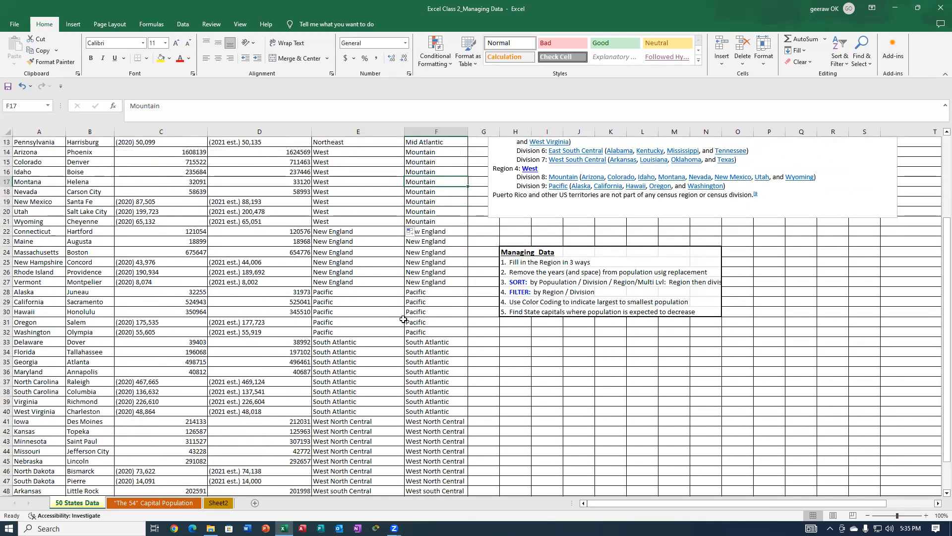
{"action": "left_click", "coordinate": [334, 230]}
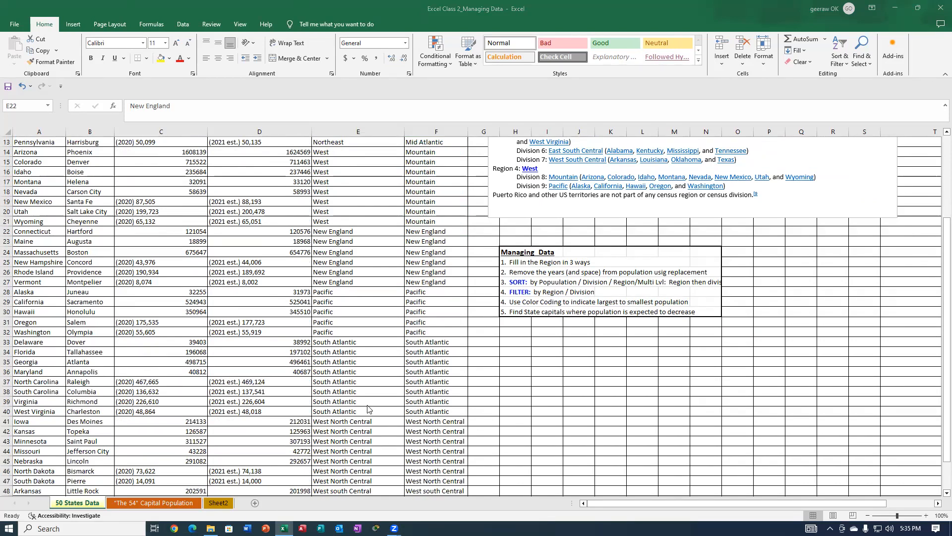
{"action": "left_click", "coordinate": [337, 343]}
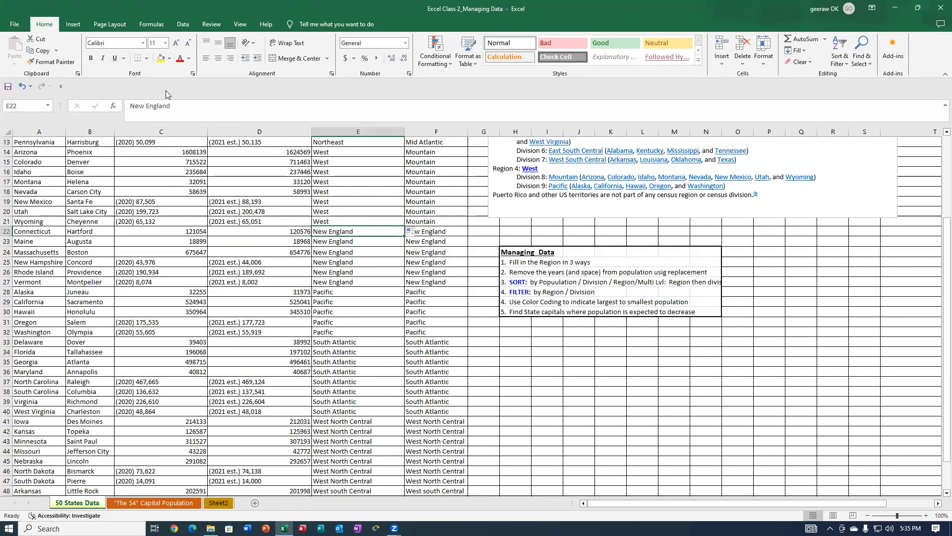
{"action": "left_click", "coordinate": [151, 26]}
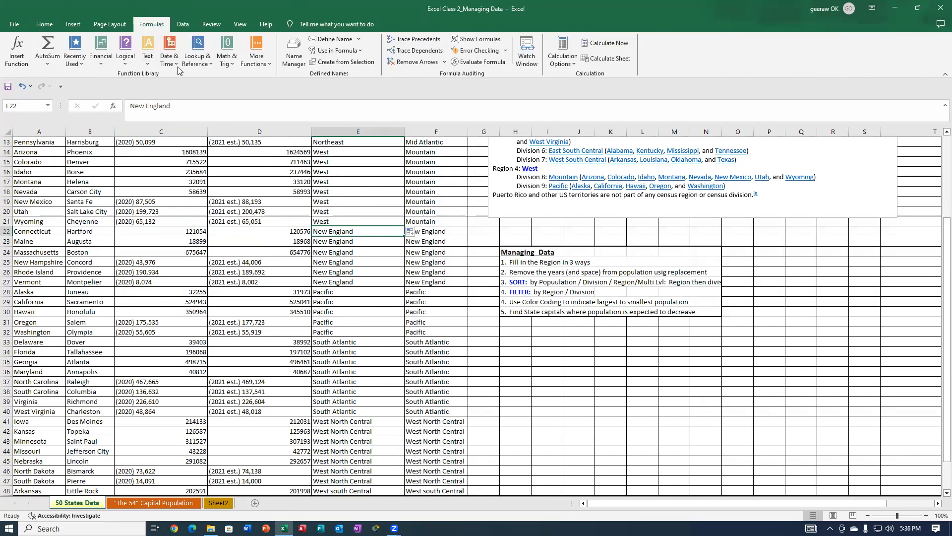
{"action": "left_click", "coordinate": [203, 67]}
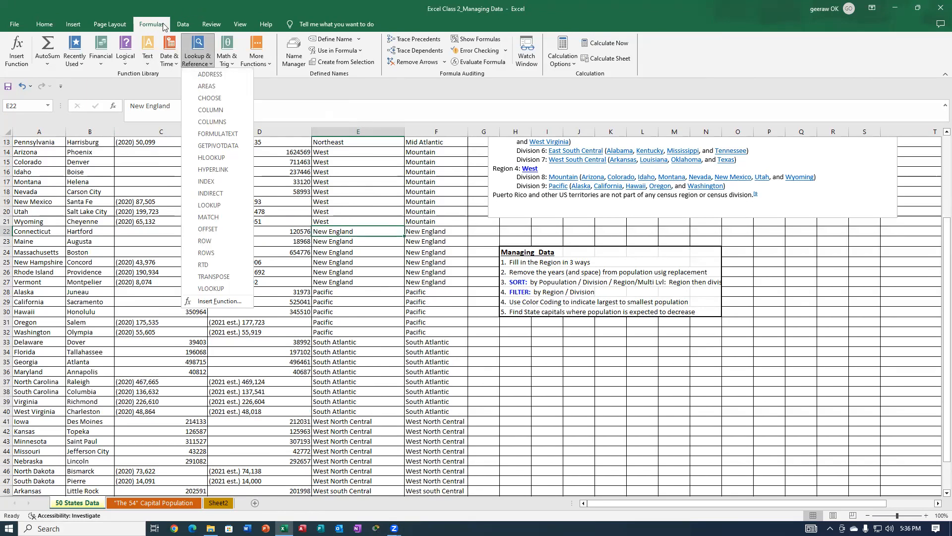
{"action": "left_click", "coordinate": [126, 66]}
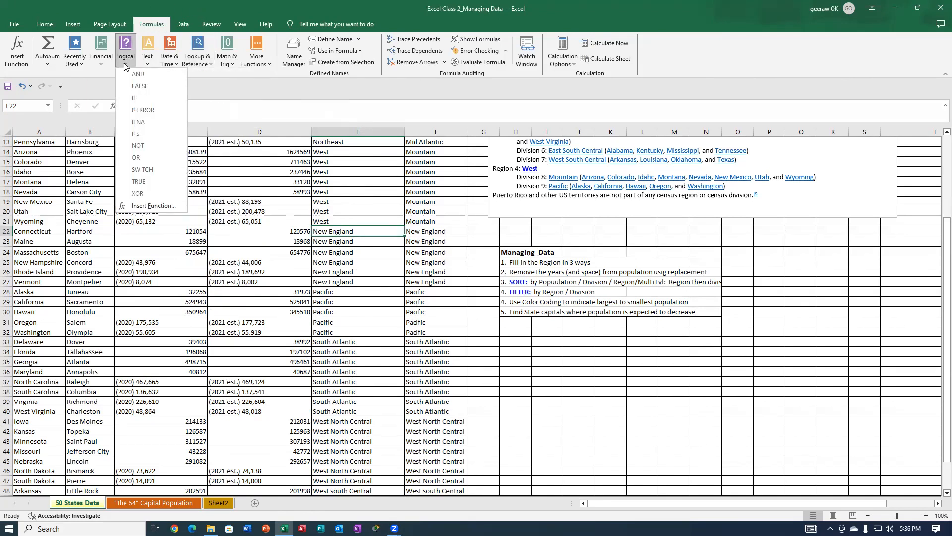
{"action": "left_click", "coordinate": [135, 99]}
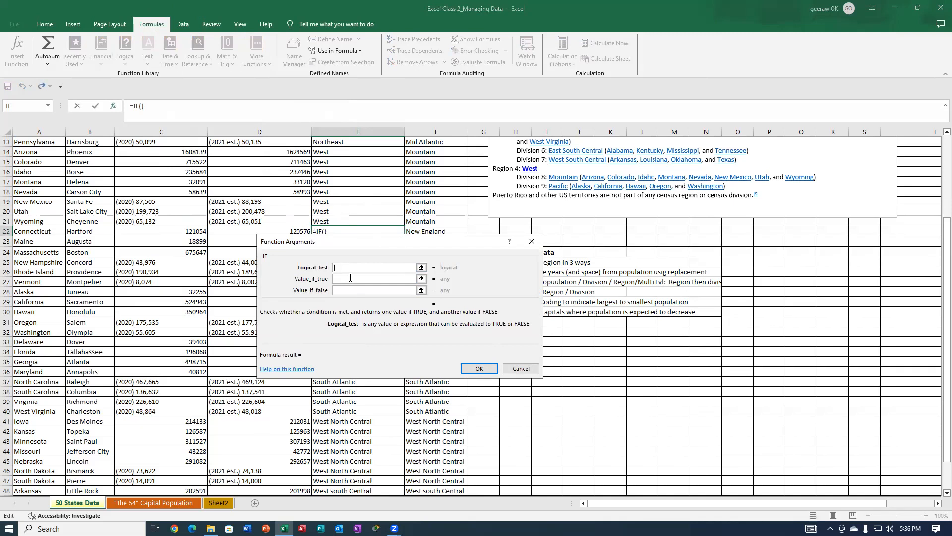
{"action": "left_click_drag", "start_coordinate": [388, 247], "coordinate": [391, 269]}
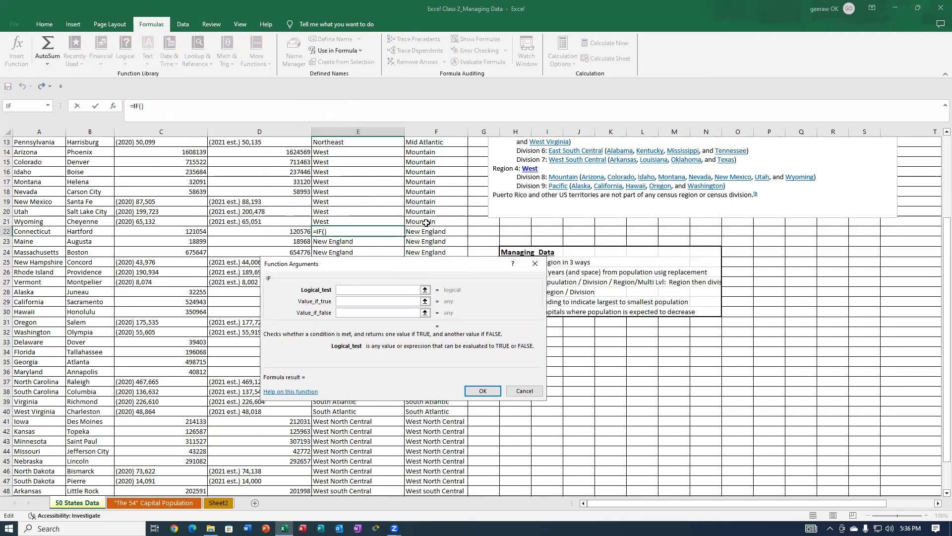
{"action": "left_click", "coordinate": [419, 230]}
{"action": "type", "text": "= \"New"}
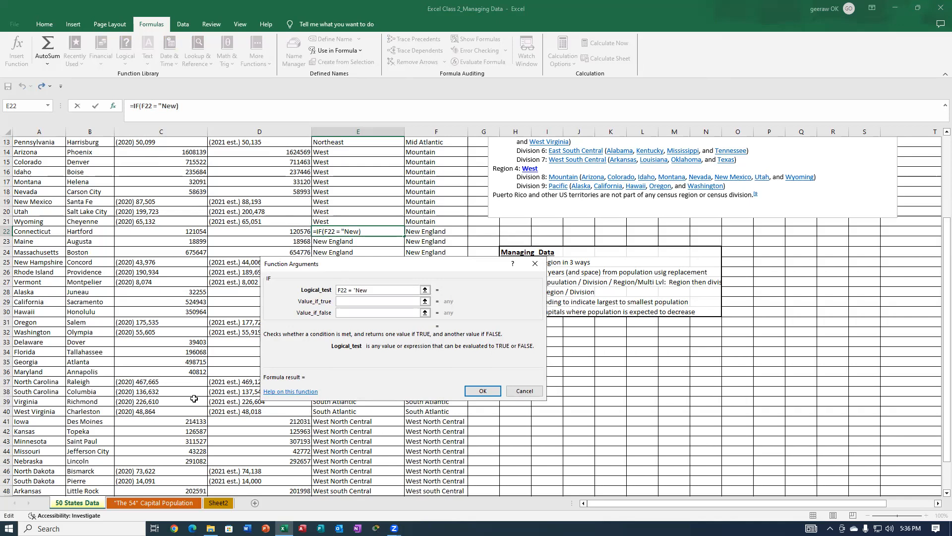
{"action": "type", "text": " England\""}
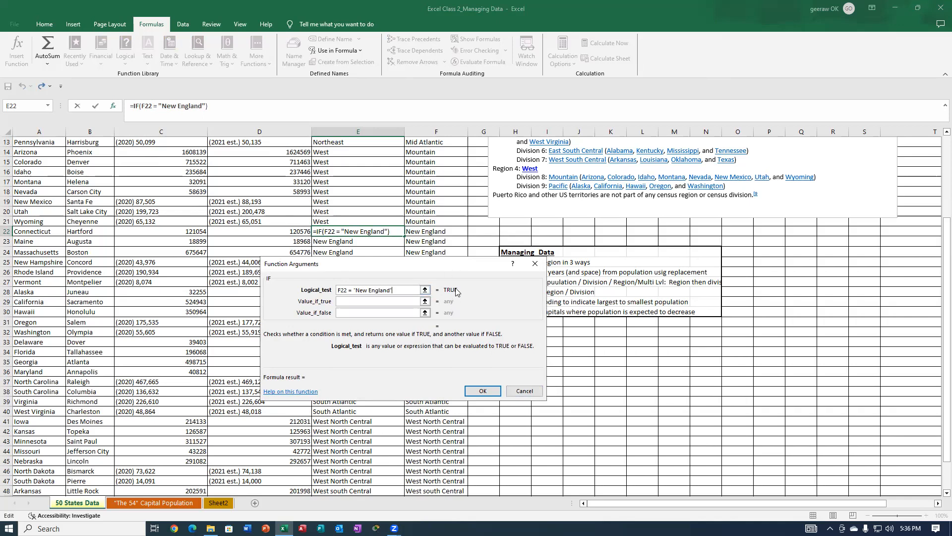
Complete the IF function in E22 with "Northeast" as the value if true and a quoted space as the value if false.
{"action": "left_click", "coordinate": [352, 301]}
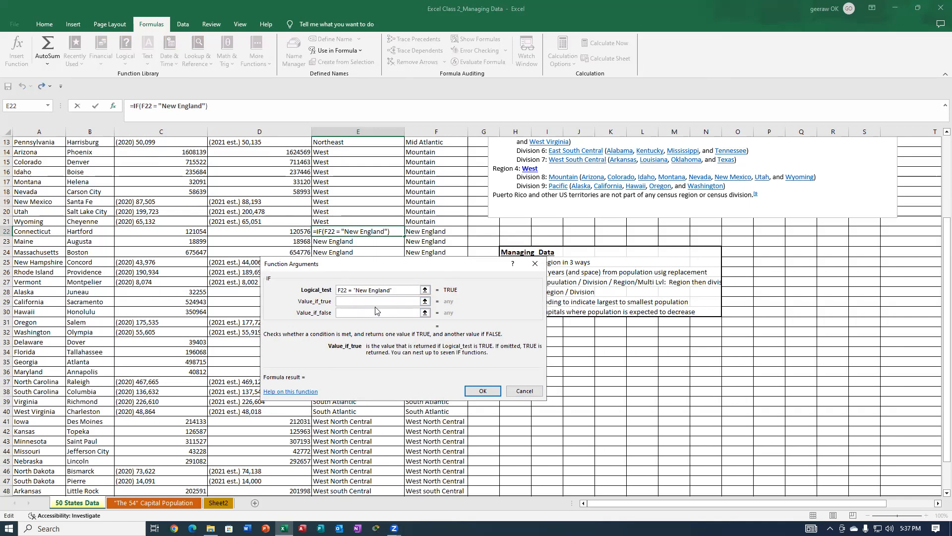
{"action": "type", "text": "Northeasr"}
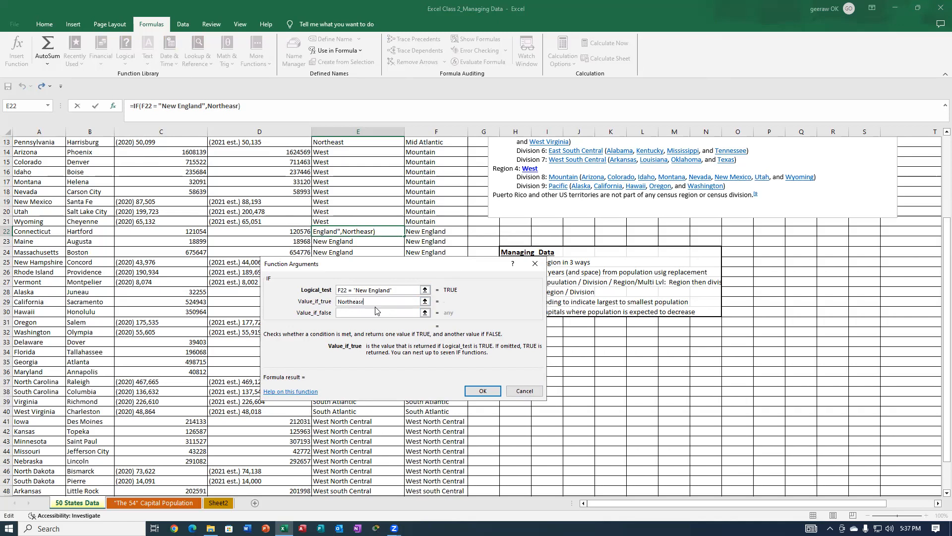
{"action": "key", "text": "BackSpace"}
{"action": "type", "text": "t"}
{"action": "left_click", "coordinate": [356, 313]}
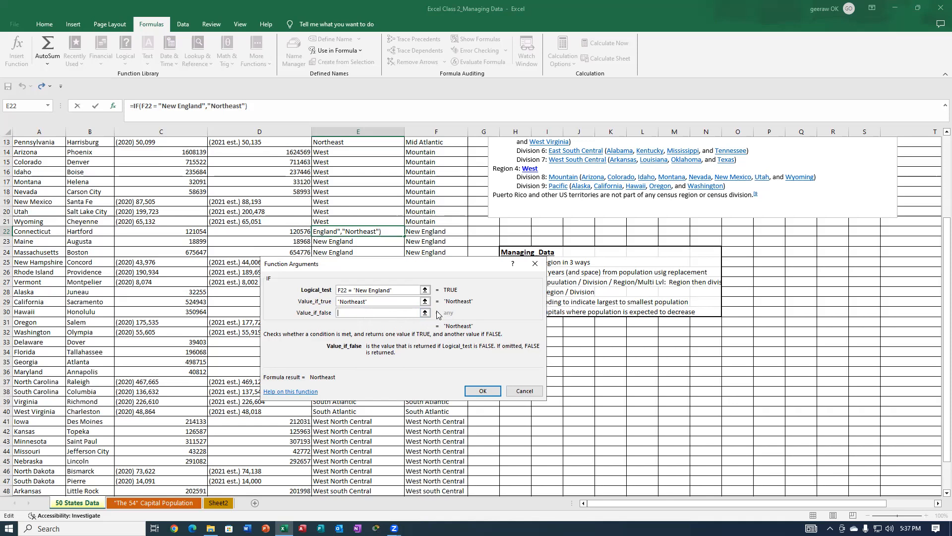
{"action": "type", "text": "\" \""}
{"action": "left_click", "coordinate": [481, 391]}
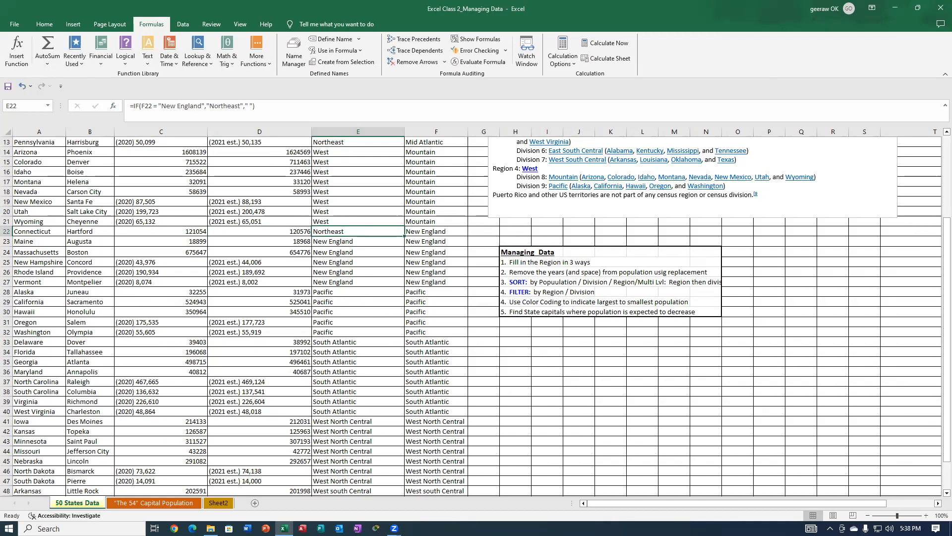
Fill the IF formula from cell E22 down through E27 for the remaining New England states.
{"action": "left_click", "coordinate": [752, 15]}
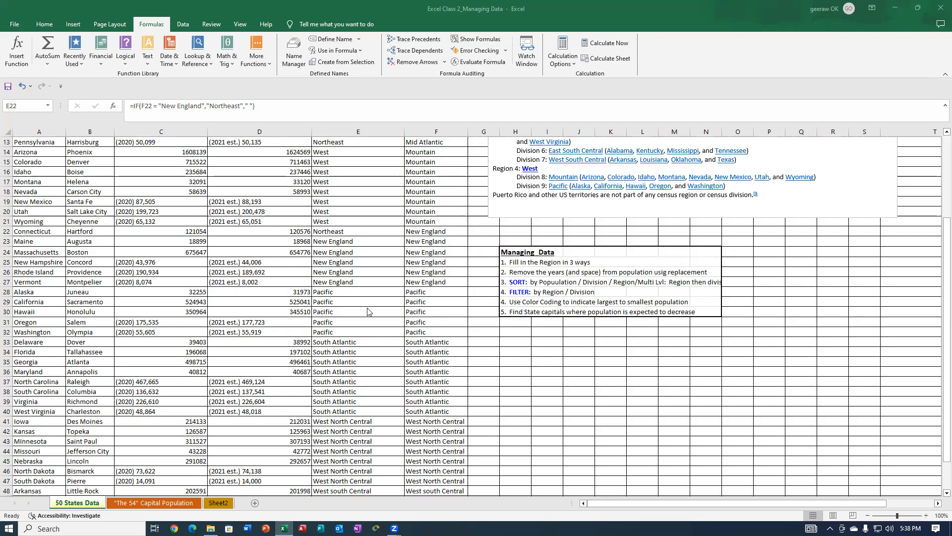
{"action": "left_click", "coordinate": [337, 251]}
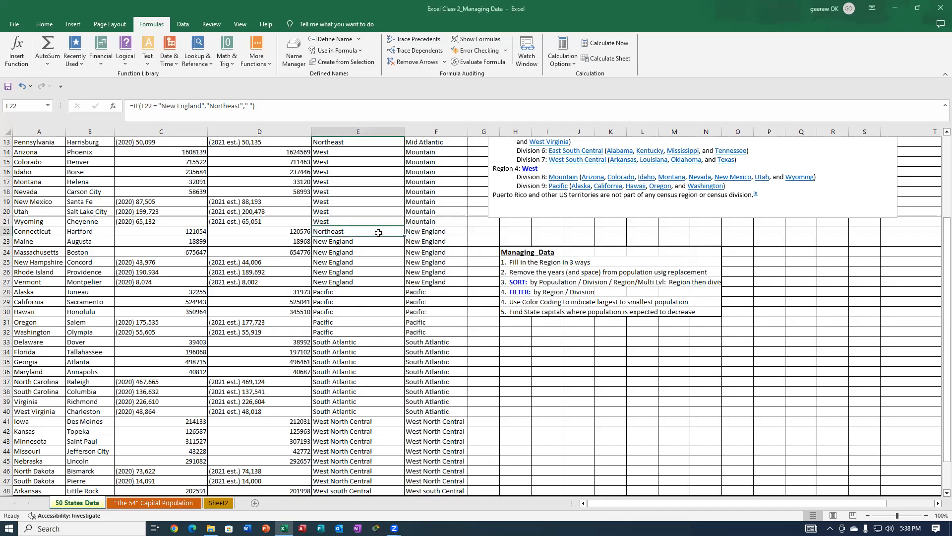
{"action": "left_click_drag", "start_coordinate": [405, 237], "coordinate": [402, 288]}
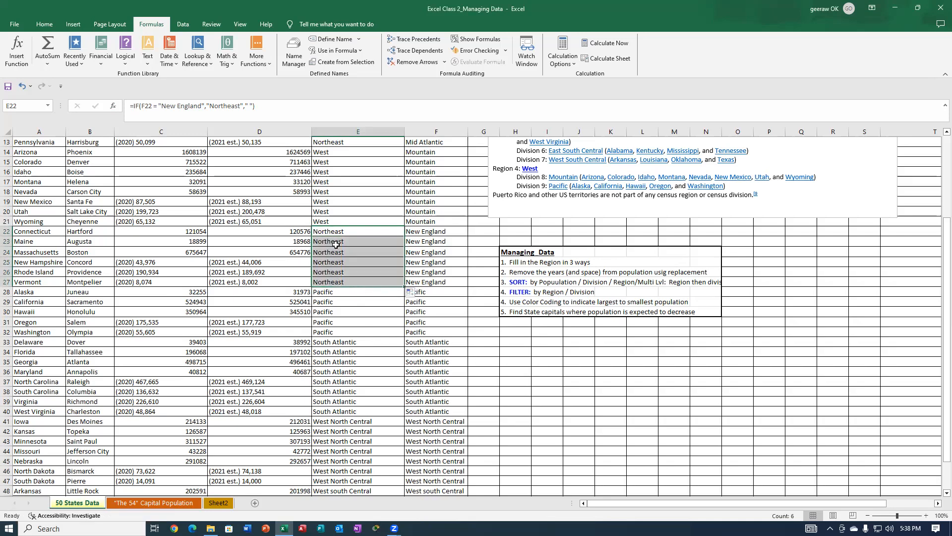
Insert an IF function in Alaska's region cell E28 with the logical test F28 = "Pacific".
{"action": "left_click", "coordinate": [317, 293]}
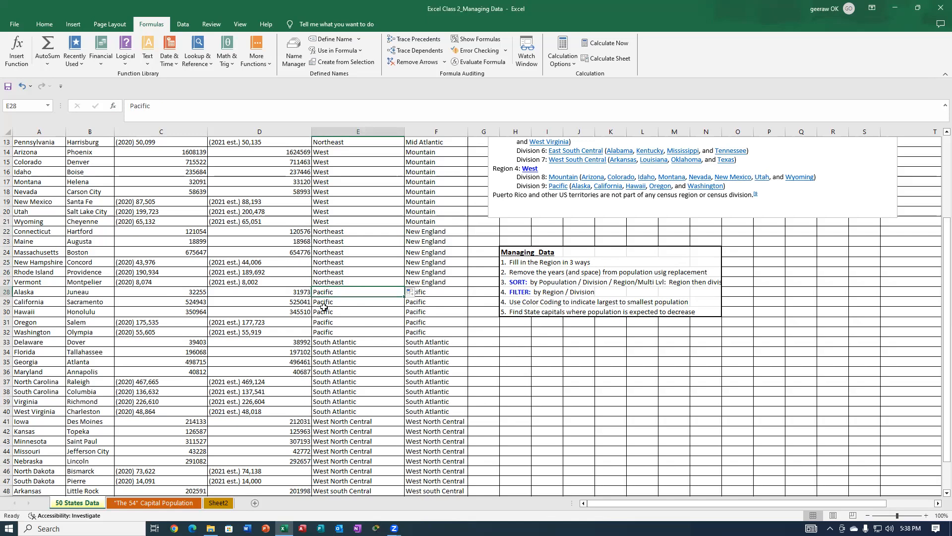
{"action": "scroll", "coordinate": [873, 284], "scroll_direction": "up", "scroll_amount": 2}
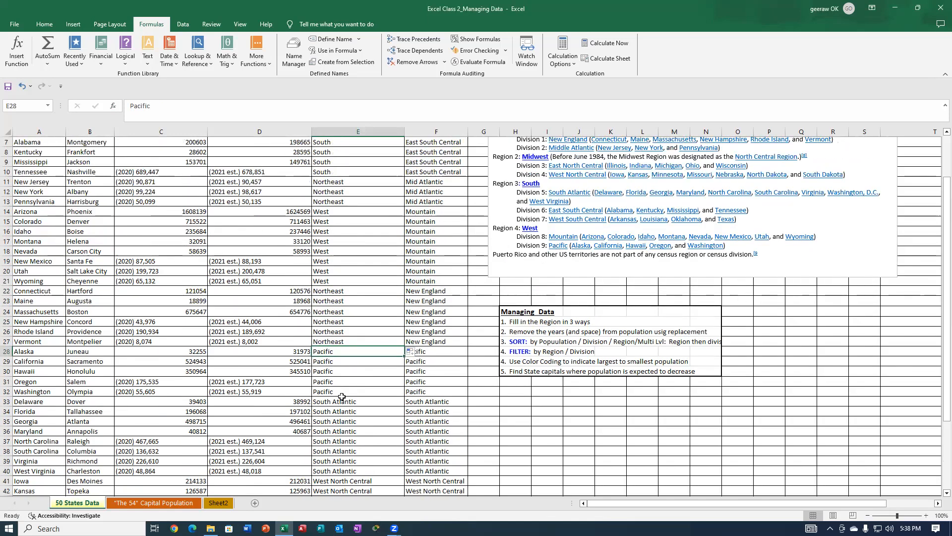
{"action": "scroll", "coordinate": [342, 395], "scroll_direction": "down", "scroll_amount": 2}
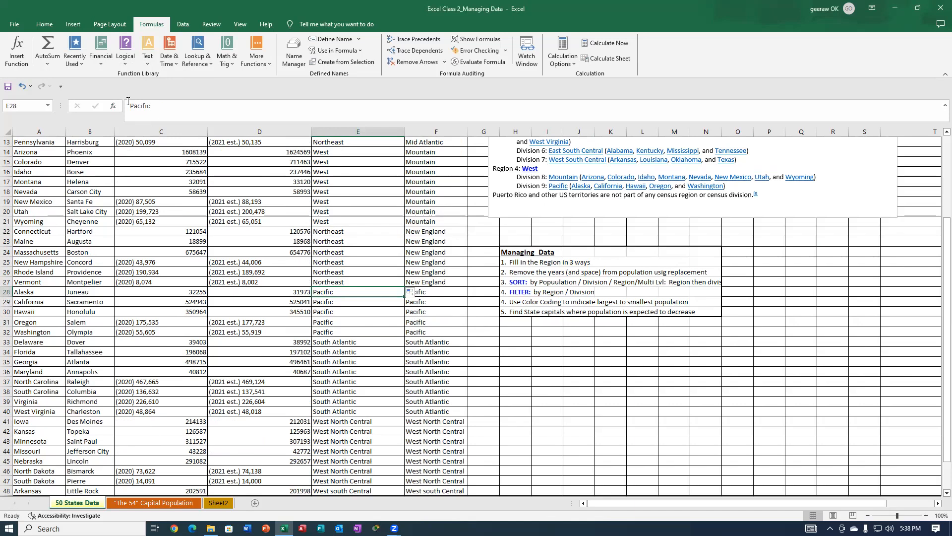
{"action": "left_click", "coordinate": [127, 65]}
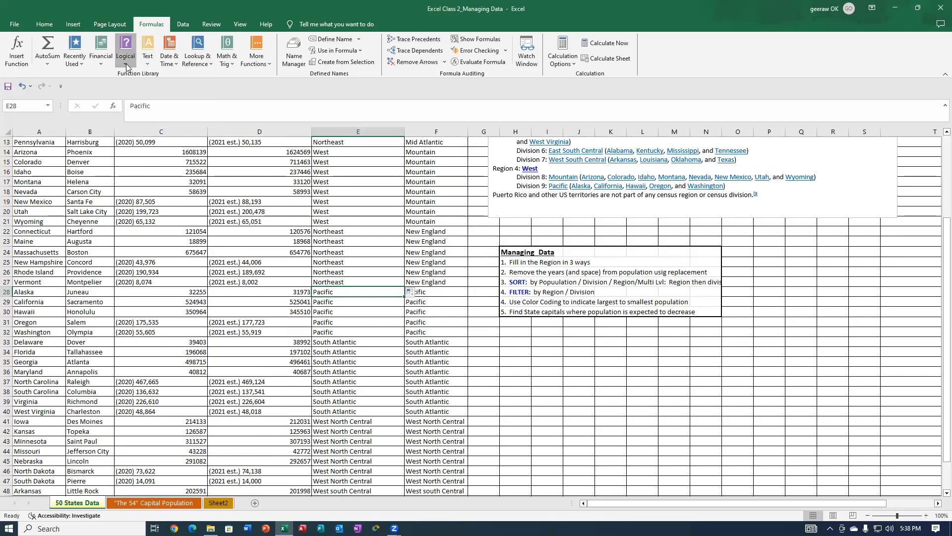
{"action": "left_click", "coordinate": [136, 119]}
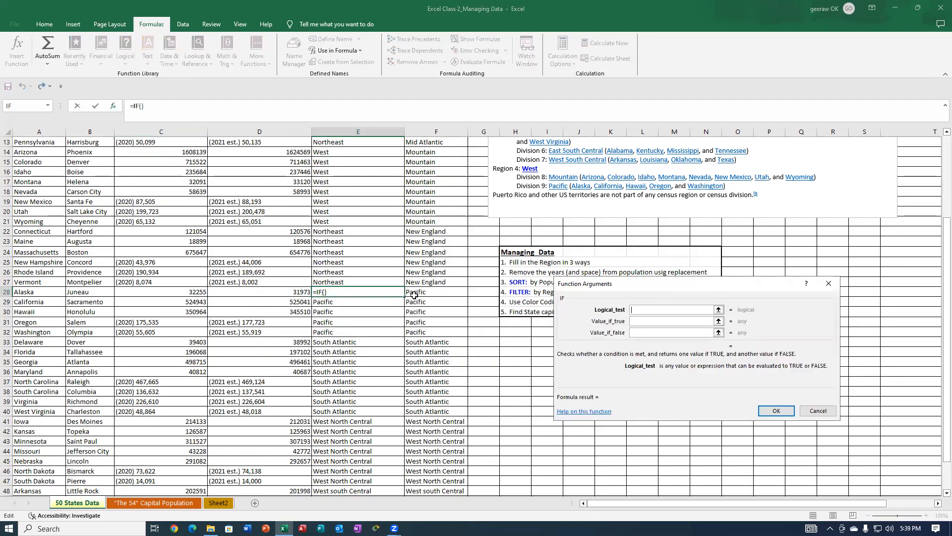
{"action": "left_click", "coordinate": [415, 292]}
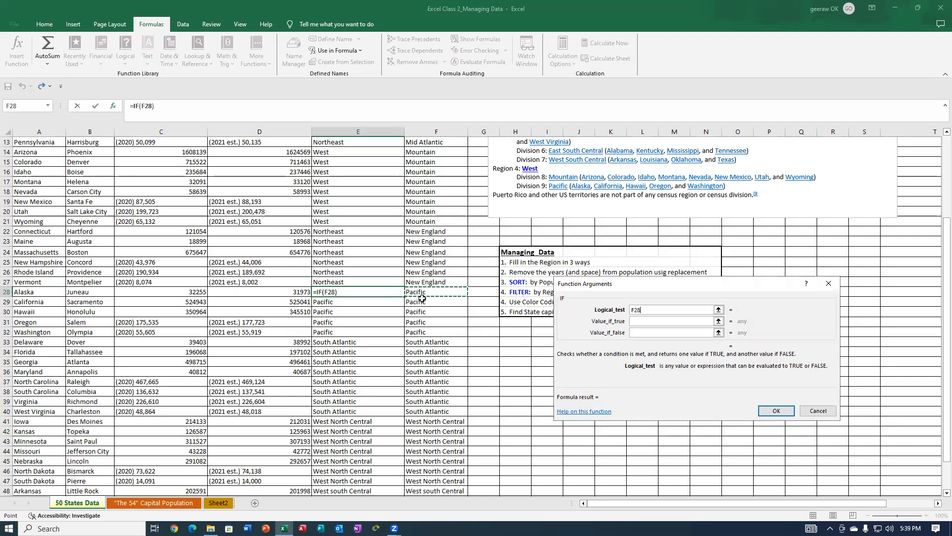
{"action": "type", "text": "="}
{"action": "type", "text": "\"Pacific"}
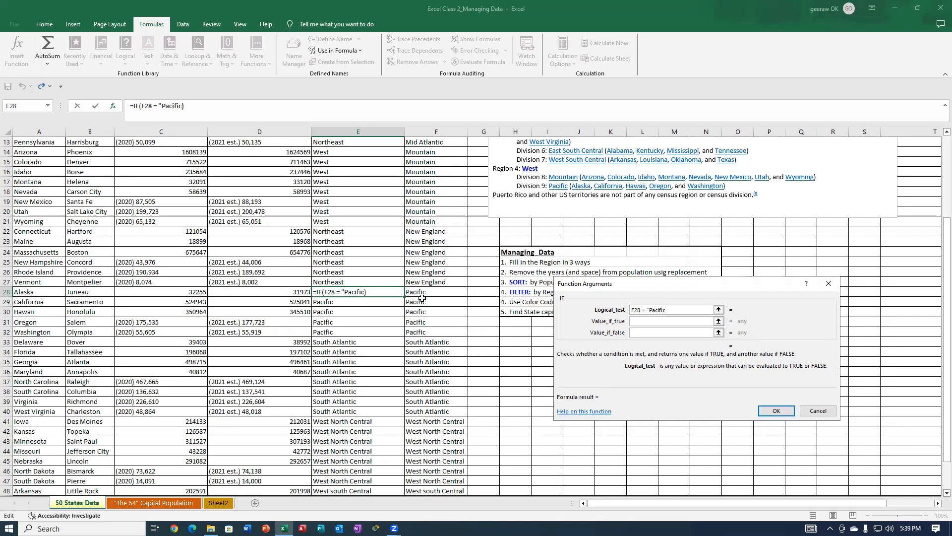
{"action": "type", "text": "\""}
Complete the E28 formula with "West" as the value if true and no value if false, and fill it down through E35.
{"action": "left_click", "coordinate": [635, 322]}
{"action": "left_click", "coordinate": [635, 323]}
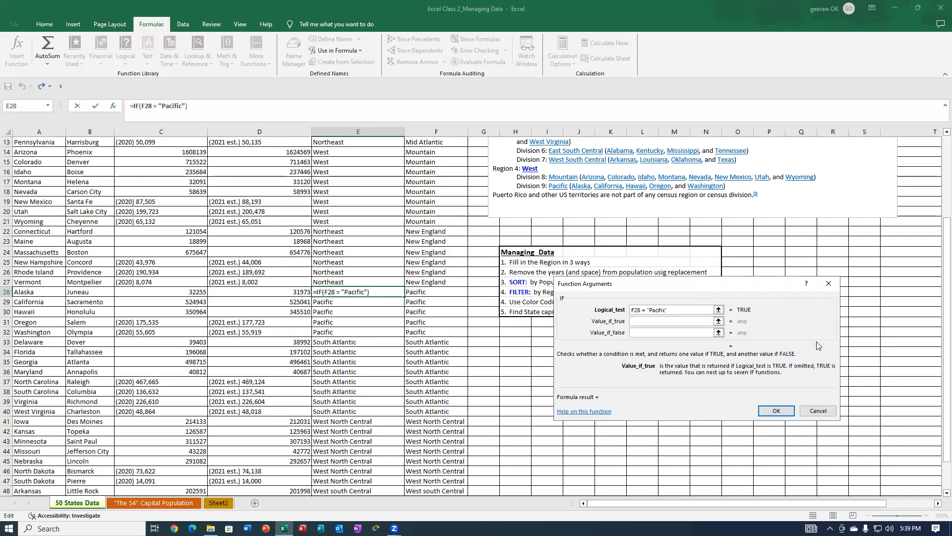
{"action": "type", "text": "West"}
{"action": "key", "text": "Tab"}
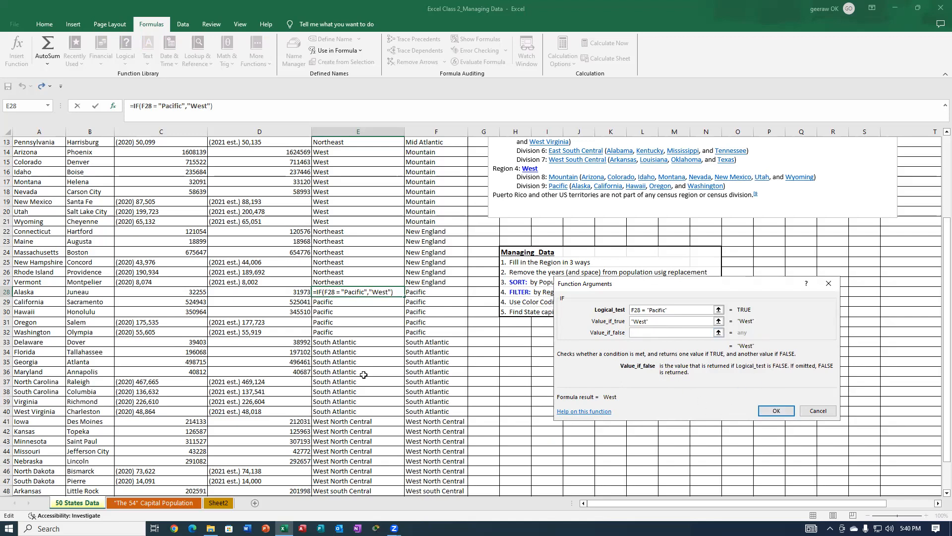
{"action": "left_click", "coordinate": [776, 411]}
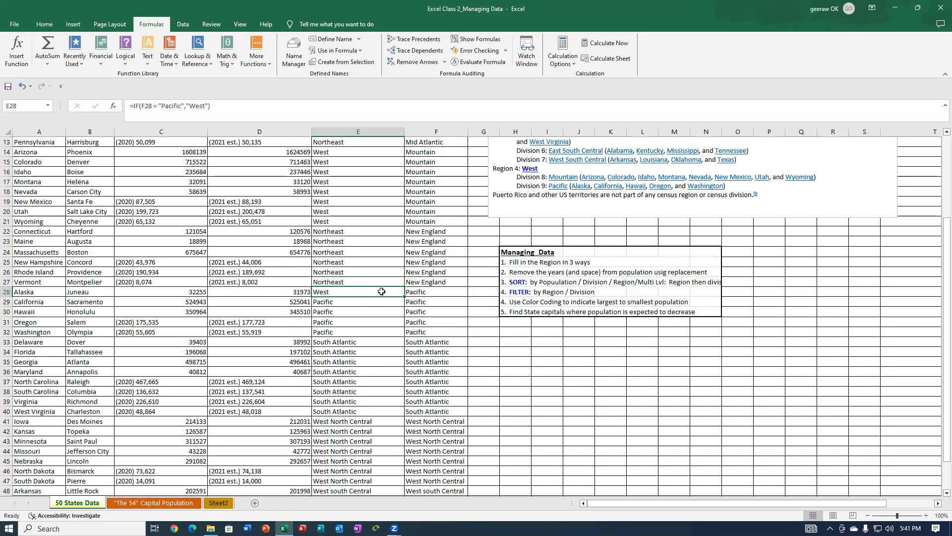
{"action": "left_click_drag", "start_coordinate": [404, 297], "coordinate": [405, 363]}
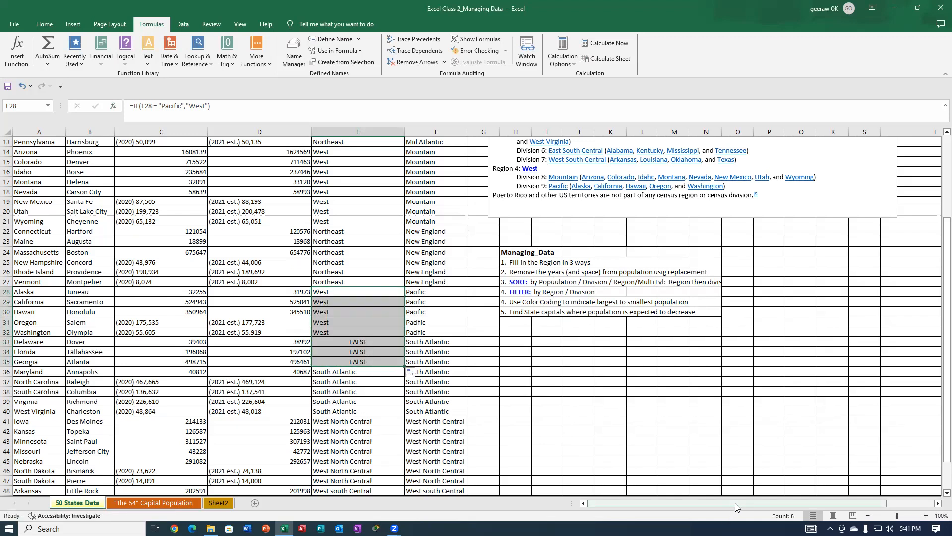
Undo the last fill and copy the IF formula from E28 down only through E32, the last Pacific state.
{"action": "left_click", "coordinate": [22, 86]}
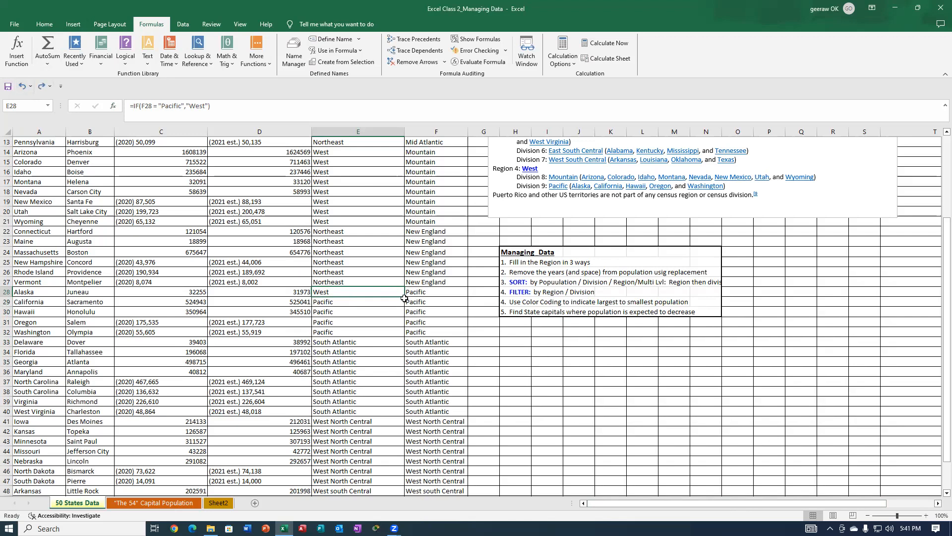
{"action": "left_click_drag", "start_coordinate": [404, 296], "coordinate": [392, 338]}
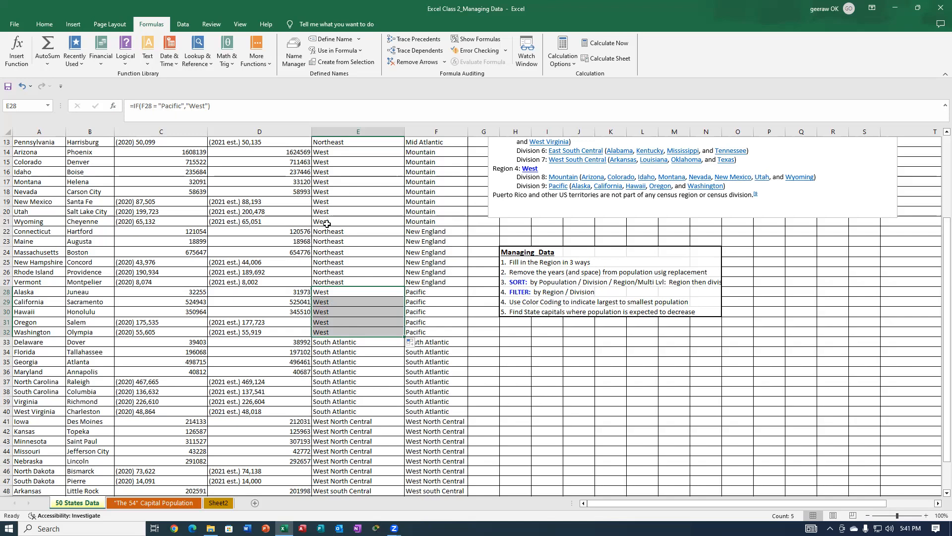
{"action": "scroll", "coordinate": [373, 206], "scroll_direction": "up", "scroll_amount": 4}
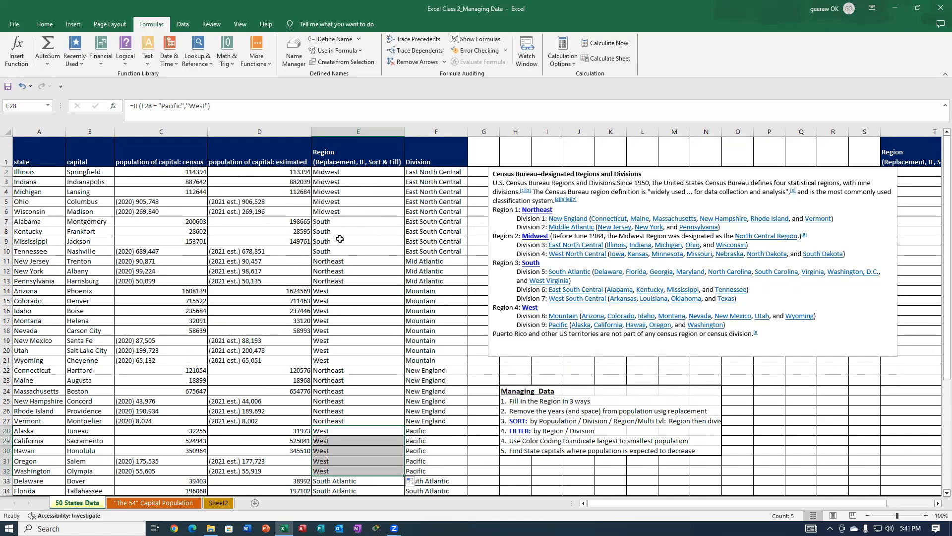
{"action": "scroll", "coordinate": [340, 218], "scroll_direction": "down", "scroll_amount": 5}
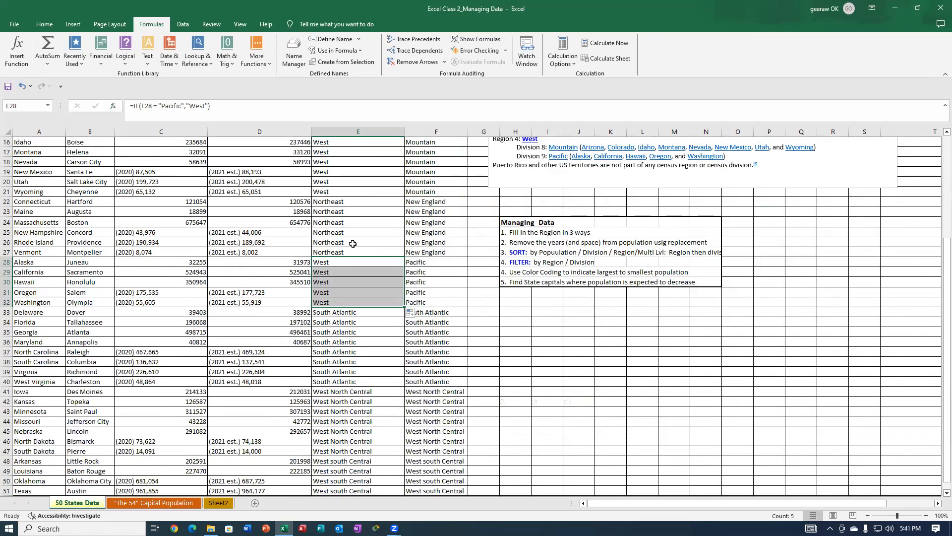
{"action": "left_click", "coordinate": [324, 200]}
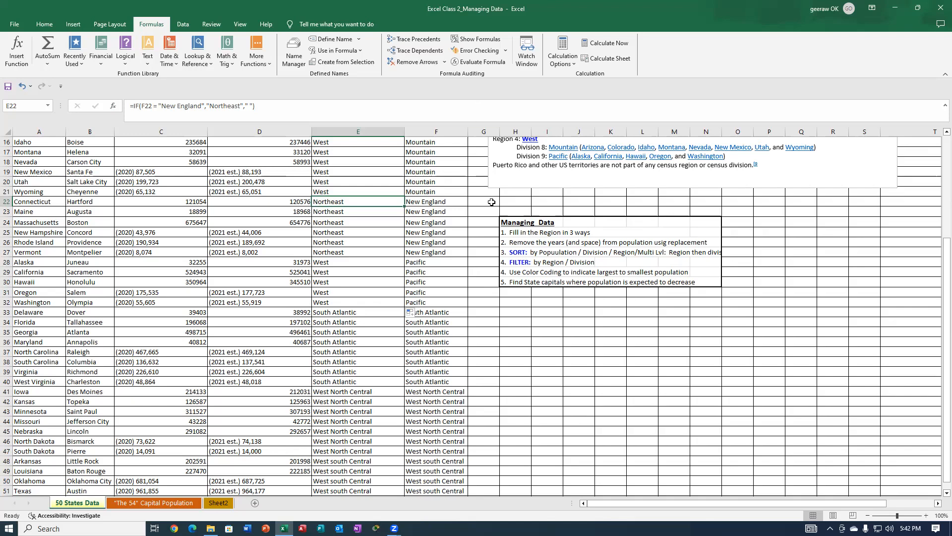
{"action": "left_click", "coordinate": [494, 391]}
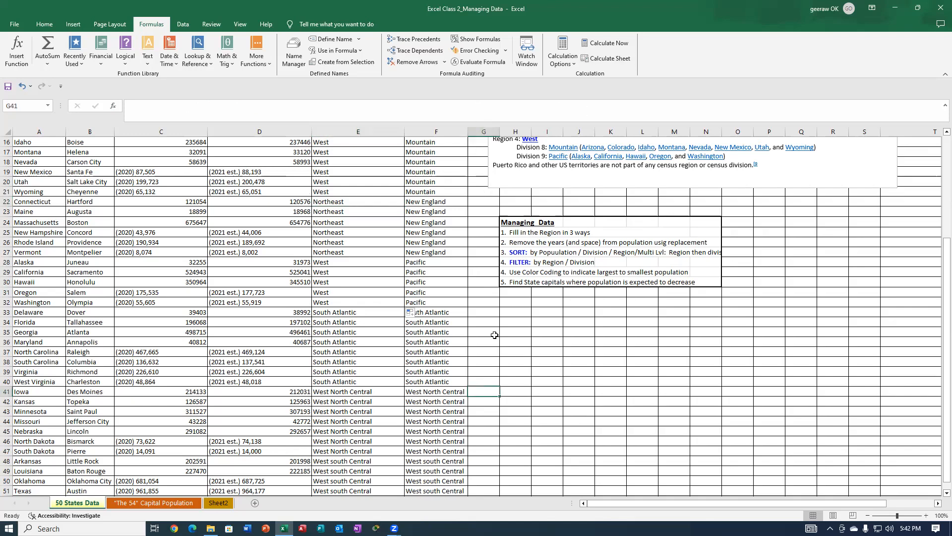
Widen the empty column G and move the Census Bureau regions text box away from it.
{"action": "scroll", "coordinate": [727, 396], "scroll_direction": "up", "scroll_amount": 5}
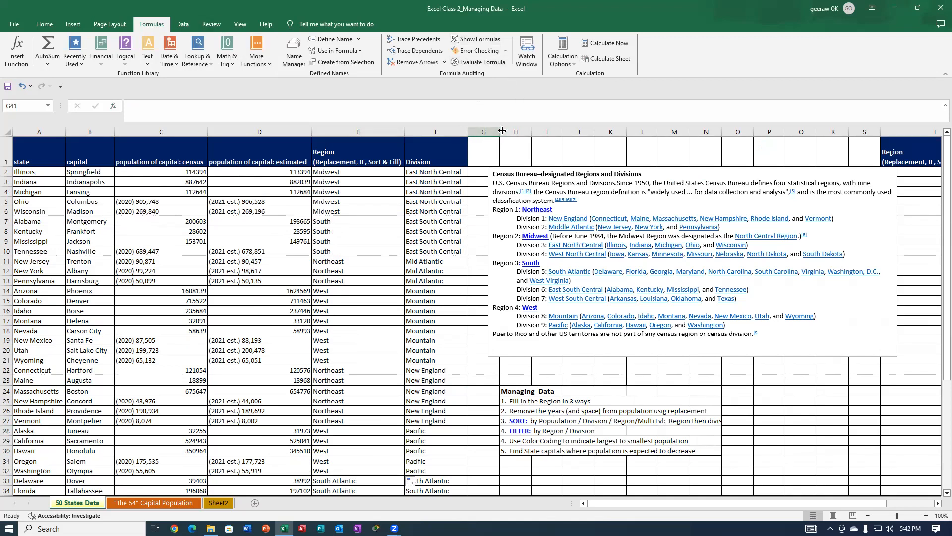
{"action": "left_click", "coordinate": [483, 132]}
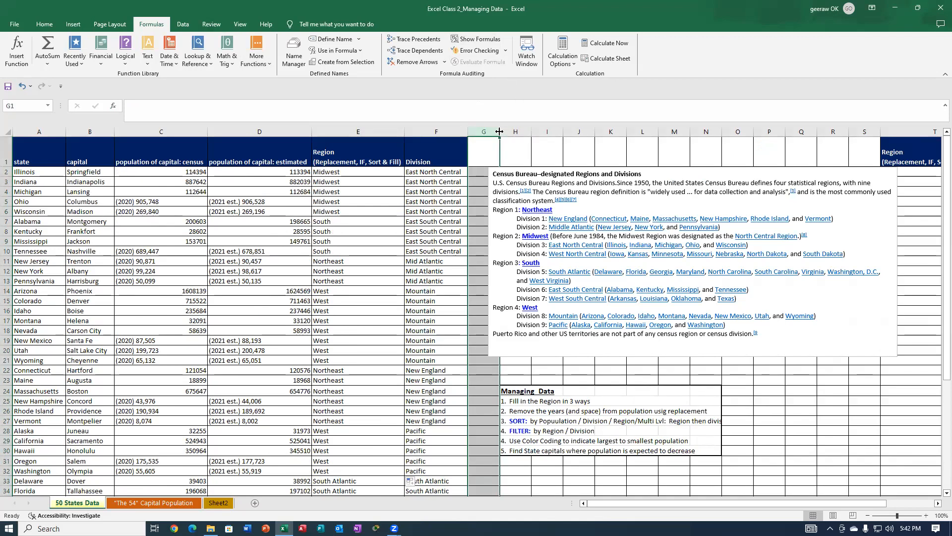
{"action": "left_click_drag", "start_coordinate": [499, 131], "coordinate": [574, 133]}
{"action": "left_click", "coordinate": [757, 173]}
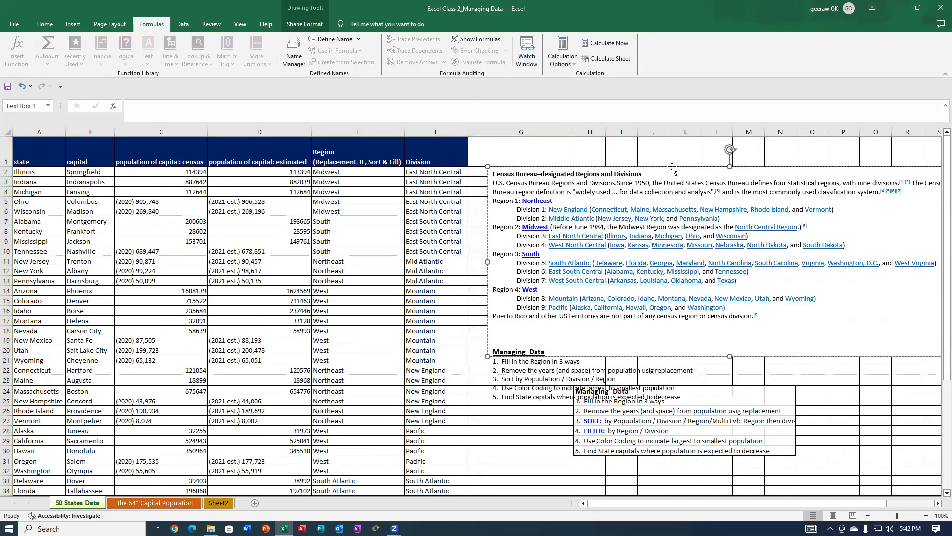
{"action": "left_click_drag", "start_coordinate": [683, 175], "coordinate": [761, 184]}
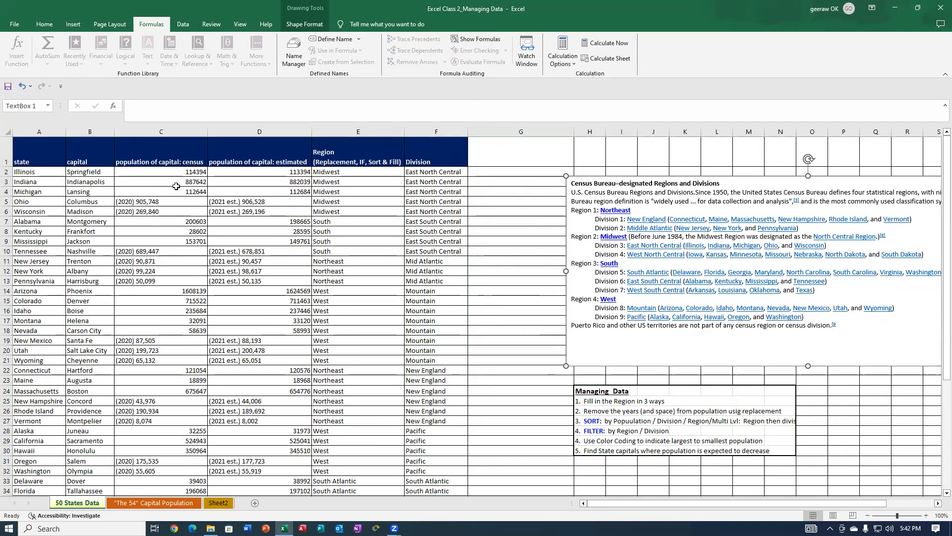
Insert an IF function in Illinois's cell G2 with the logical test C2>100000.
{"action": "left_click", "coordinate": [488, 174]}
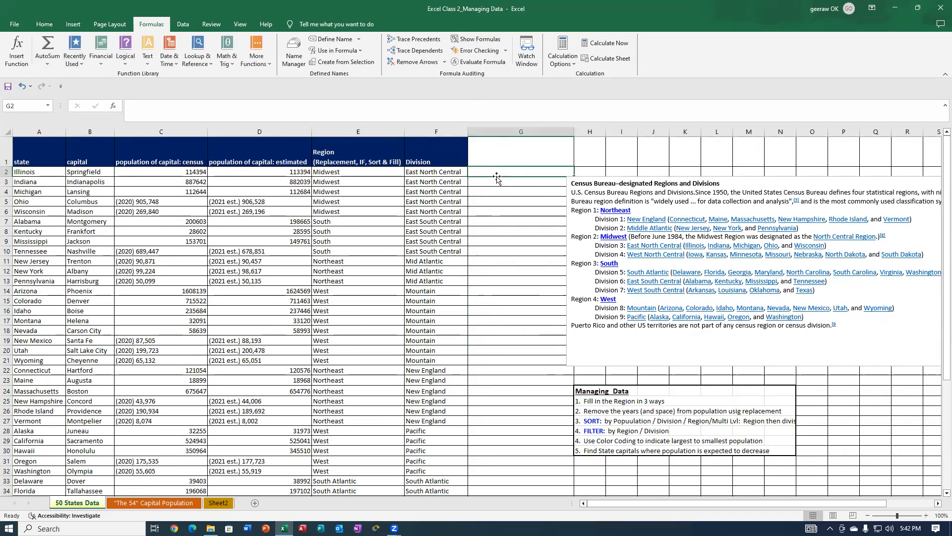
{"action": "left_click", "coordinate": [125, 56]}
{"action": "left_click", "coordinate": [136, 98]}
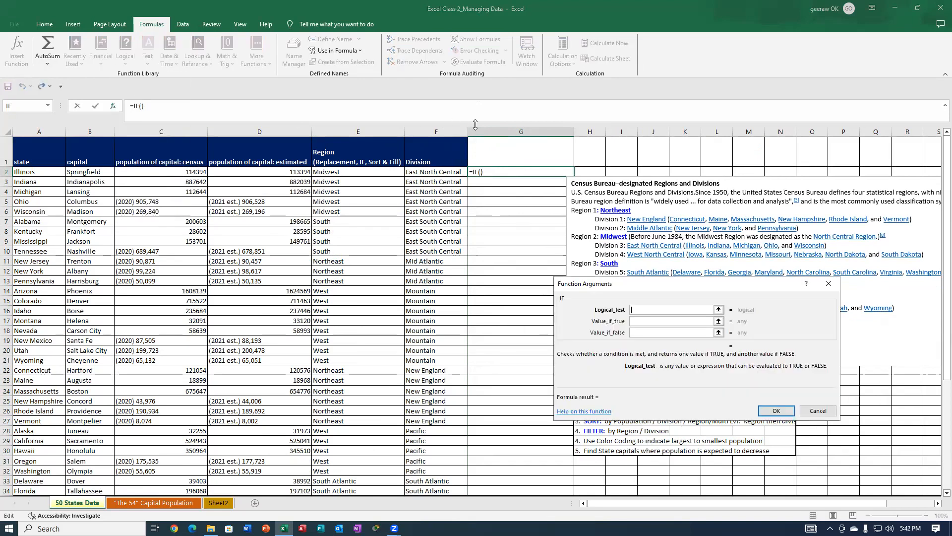
{"action": "left_click", "coordinate": [141, 172]}
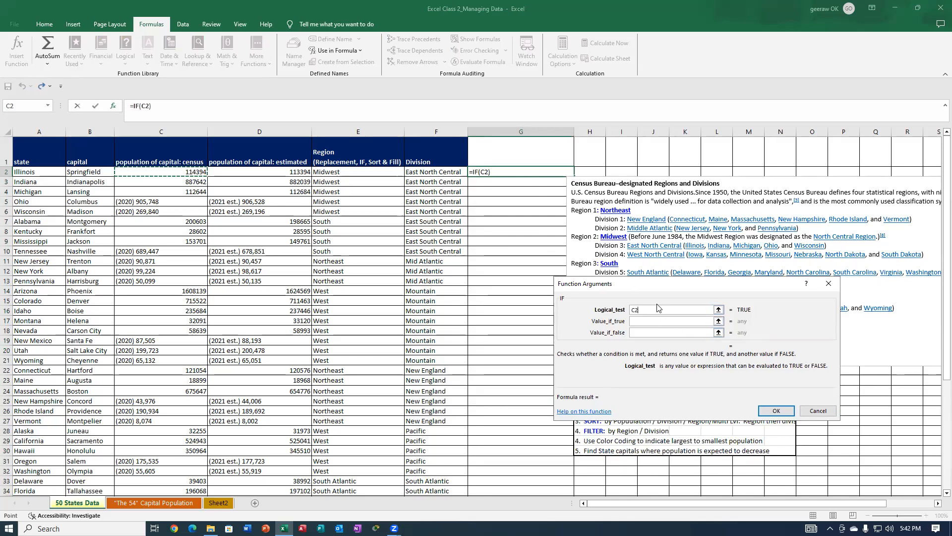
{"action": "type", "text": ">"}
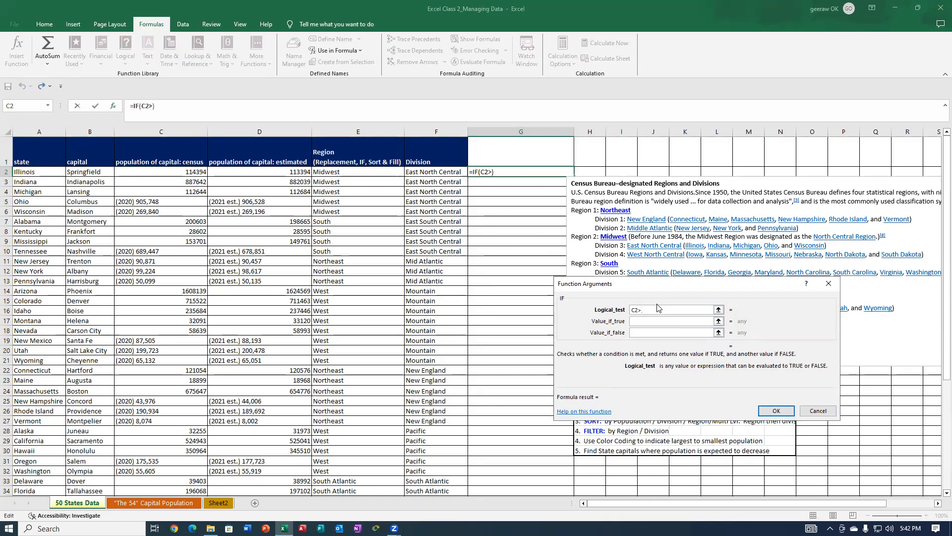
{"action": "type", "text": "100000"}
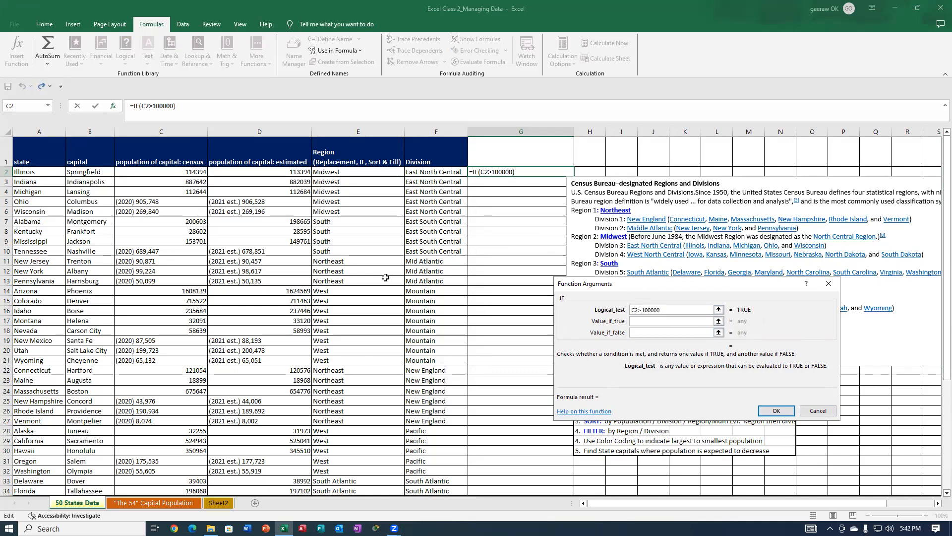
Complete the G2 formula with "BIG City" as the value if true and "Small Shot" as the value if false.
{"action": "left_click", "coordinate": [634, 322]}
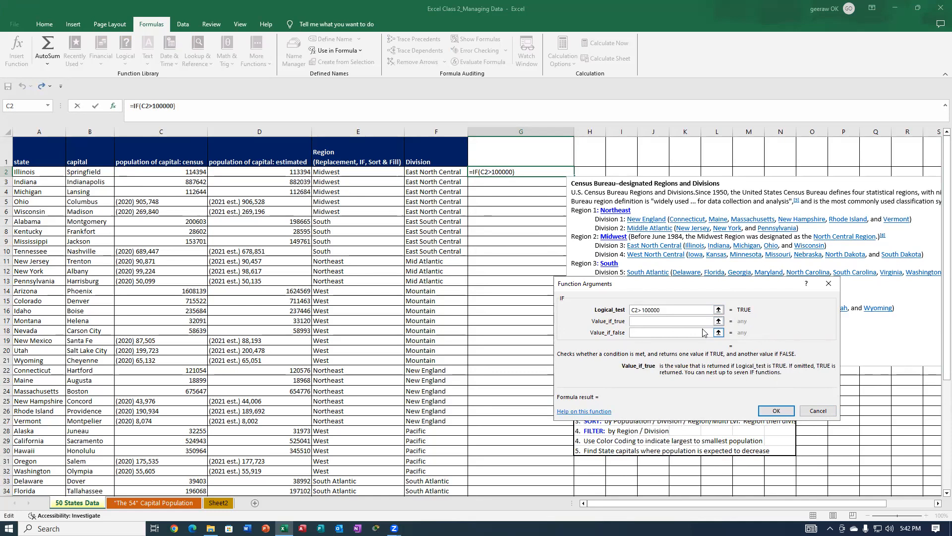
{"action": "type", "text": "\"BIG City\""}
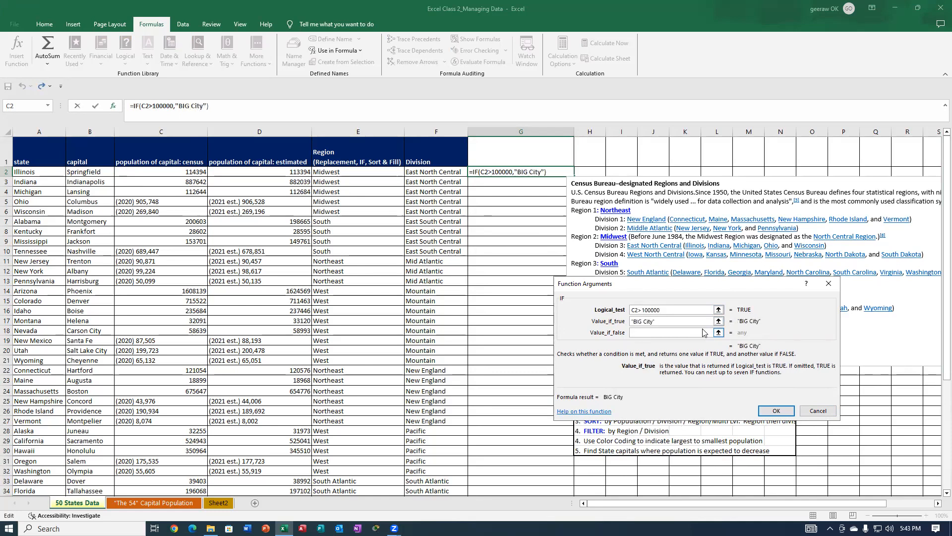
{"action": "left_click", "coordinate": [688, 336]}
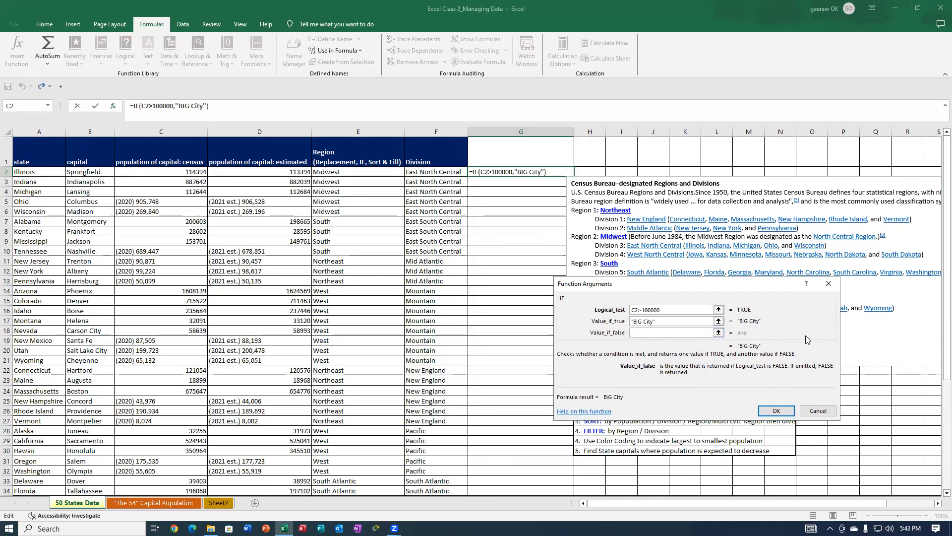
{"action": "type", "text": "\"Small"}
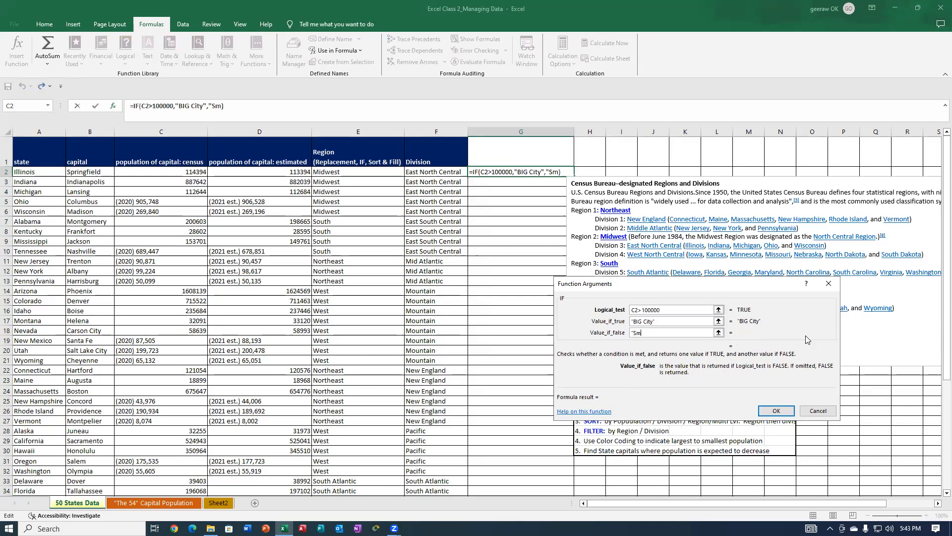
{"action": "type", "text": "ho"}
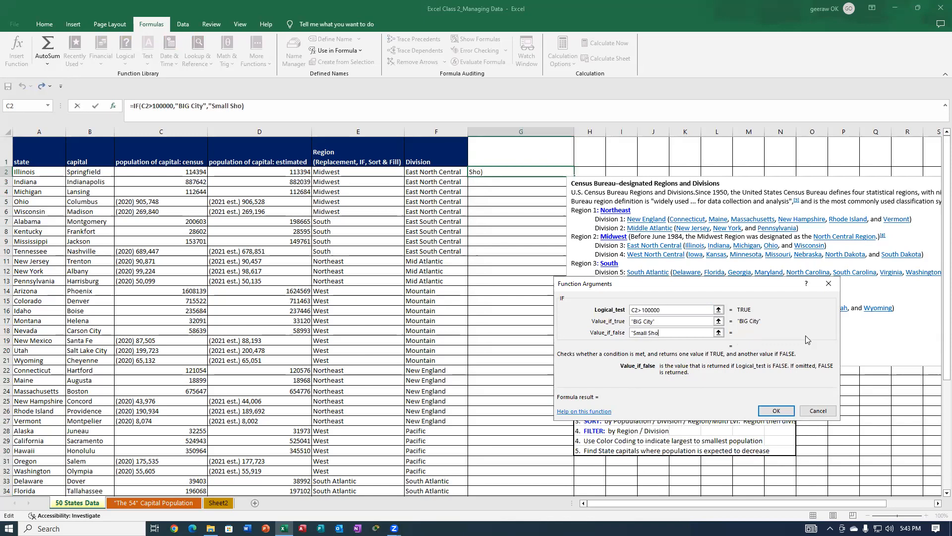
{"action": "type", "text": "t\""}
{"action": "left_click", "coordinate": [775, 412]}
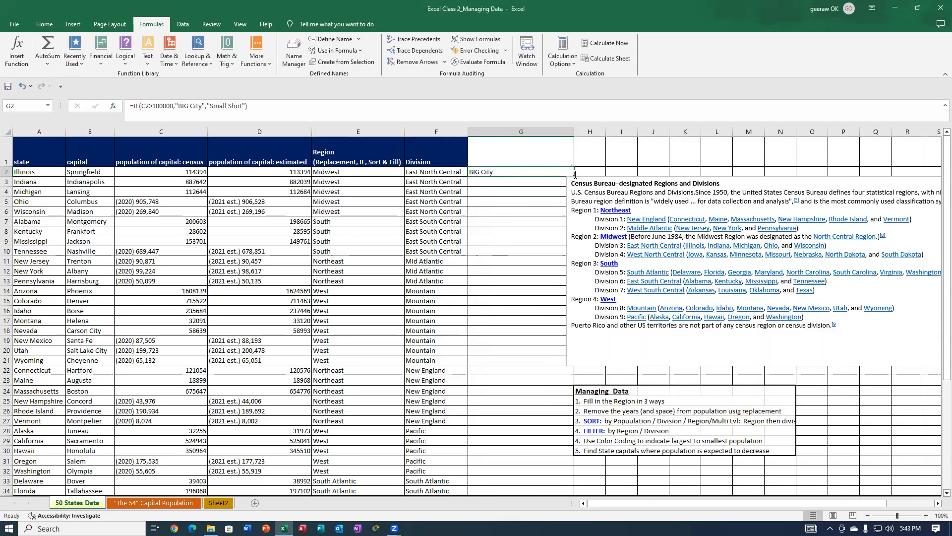
Move the Census Bureau text box fully clear of column G and fill the G2 formula down through G51.
{"action": "left_click", "coordinate": [802, 182]}
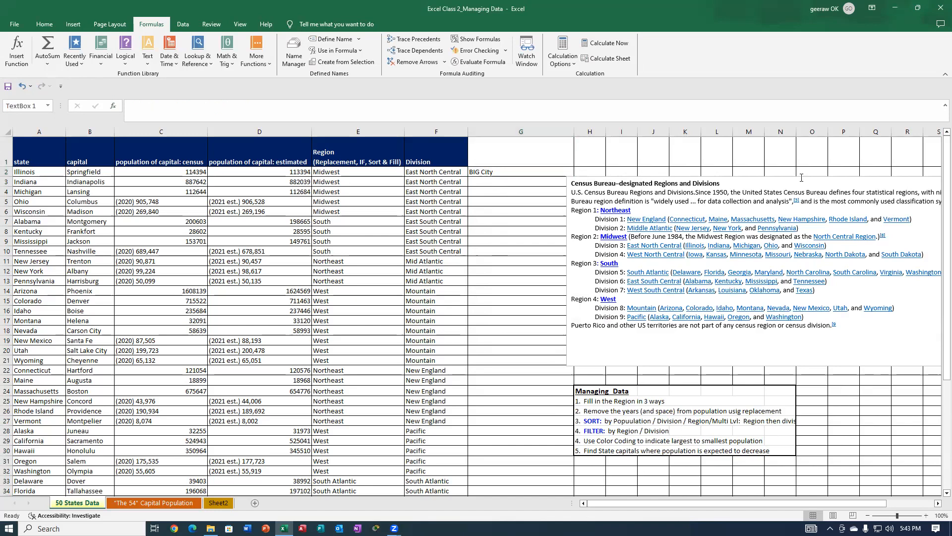
{"action": "left_click_drag", "start_coordinate": [767, 179], "coordinate": [794, 167]}
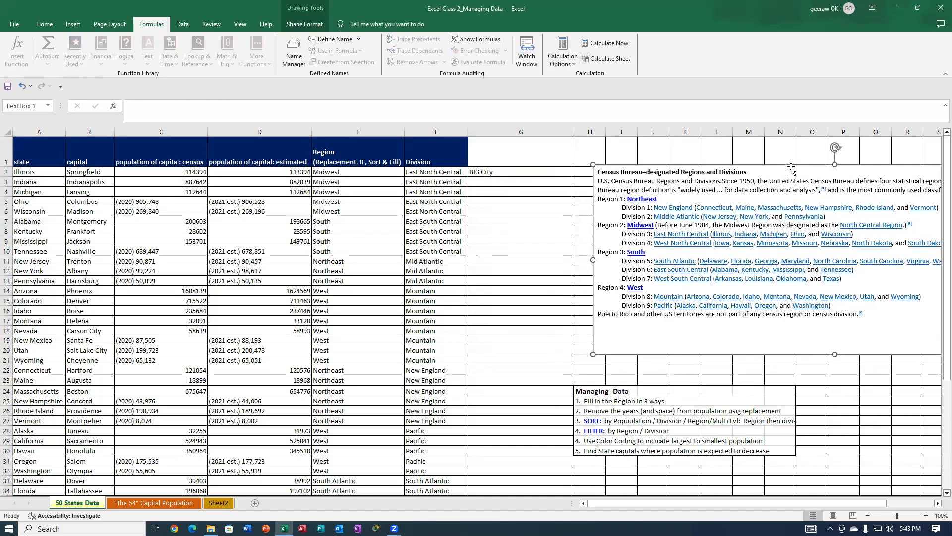
{"action": "left_click", "coordinate": [499, 173]}
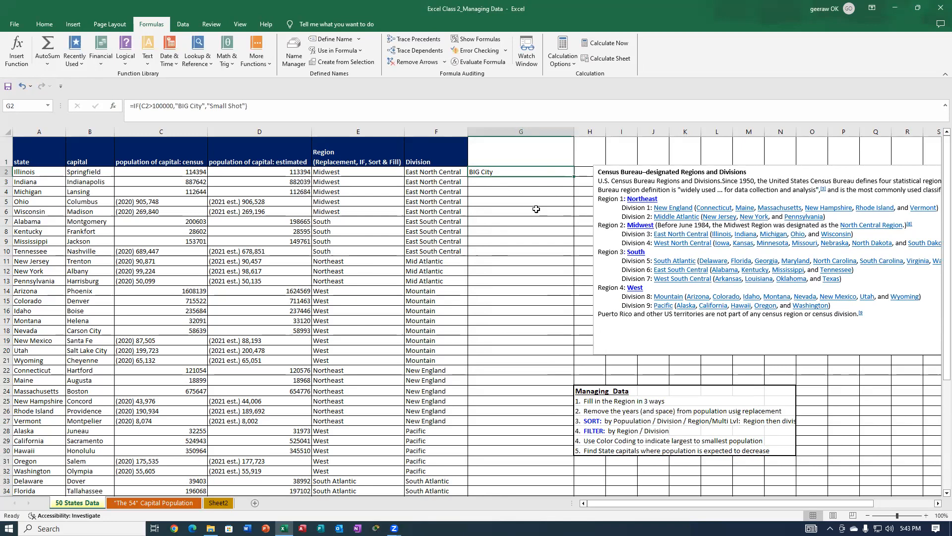
{"action": "left_click_drag", "start_coordinate": [574, 177], "coordinate": [513, 436]}
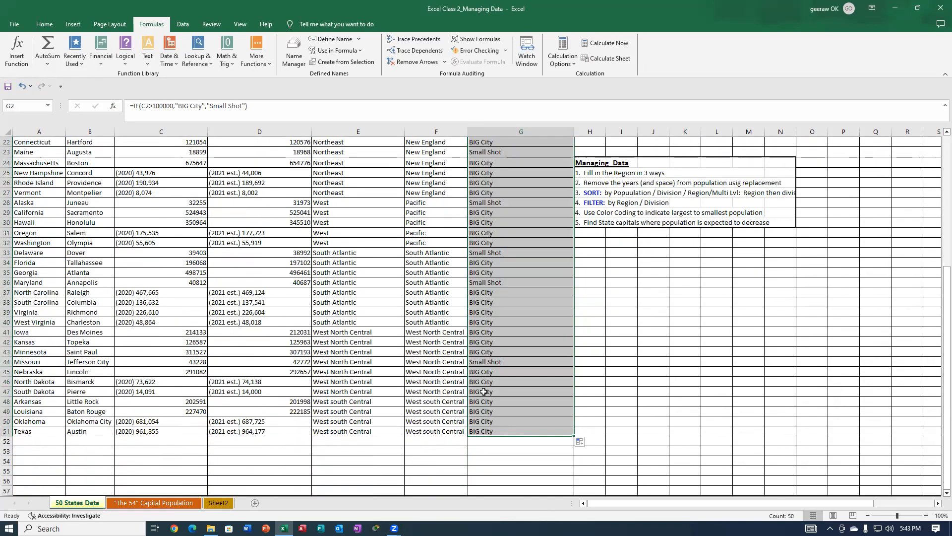
{"action": "scroll", "coordinate": [522, 242], "scroll_direction": "up", "scroll_amount": 7}
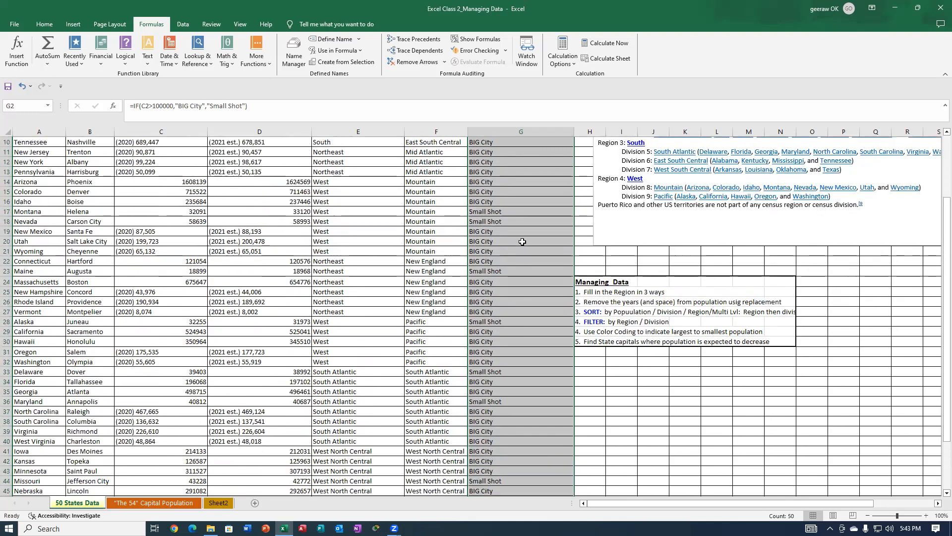
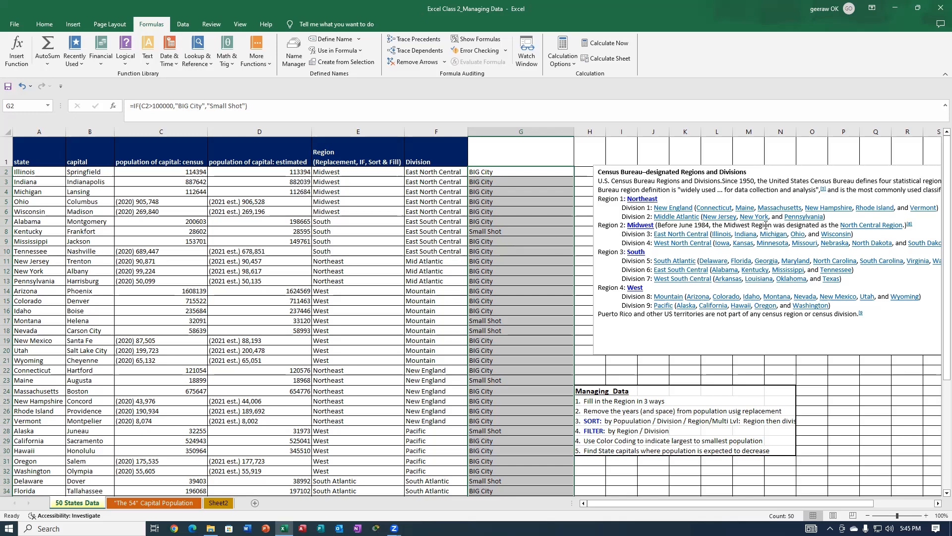
Clear the "BIG City" and "Small Shot" formulas from G2:G51.
{"action": "key", "text": "Delete"}
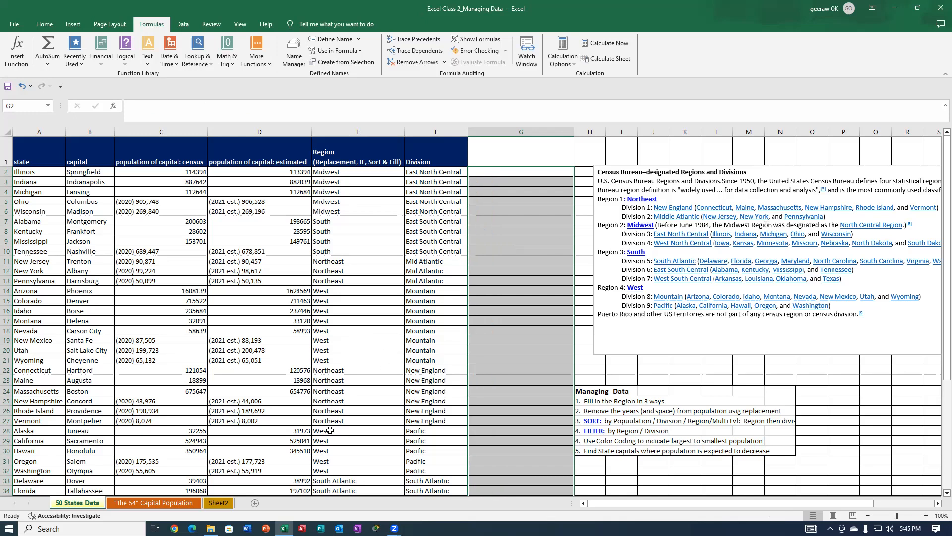
{"action": "left_click", "coordinate": [345, 270]}
{"action": "left_click", "coordinate": [372, 260]}
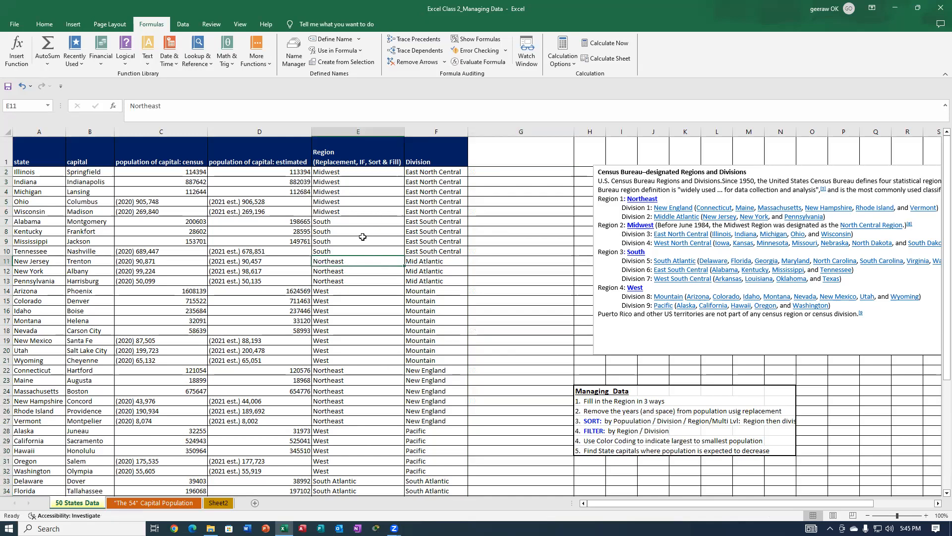
{"action": "left_click", "coordinate": [330, 199]}
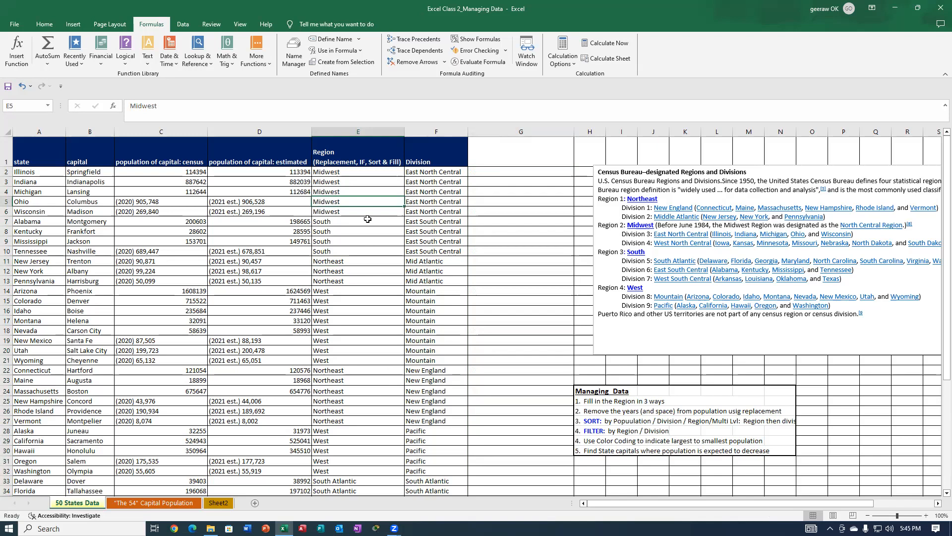
{"action": "left_click", "coordinate": [525, 390]}
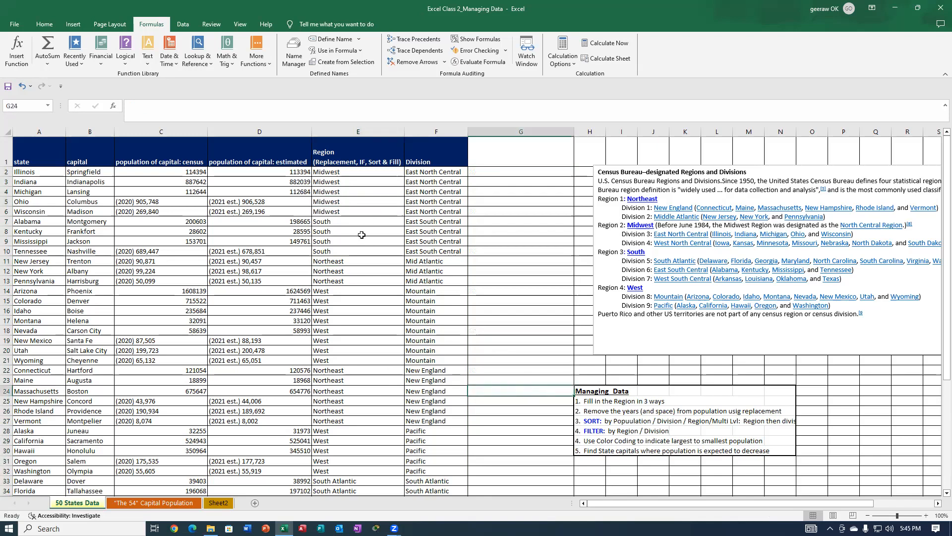
Examine Region cells in column E to see which hold IF formulas and which hold plain text.
{"action": "scroll", "coordinate": [346, 386], "scroll_direction": "down", "scroll_amount": 7}
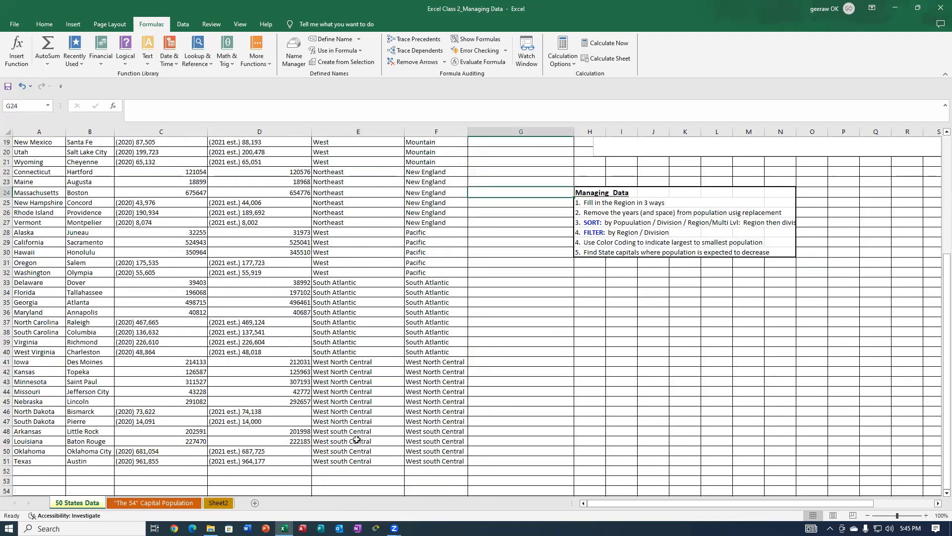
{"action": "left_click", "coordinate": [333, 252]}
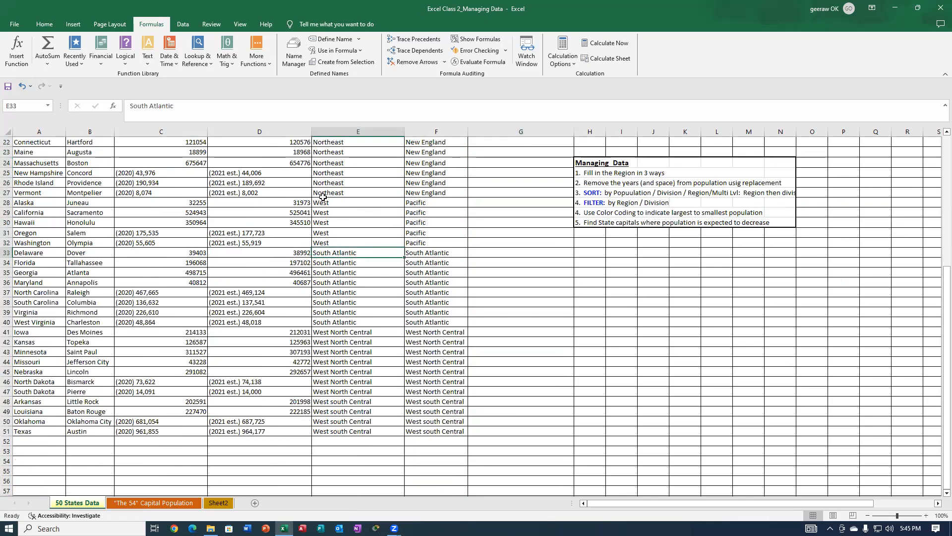
{"action": "left_click", "coordinate": [326, 193]}
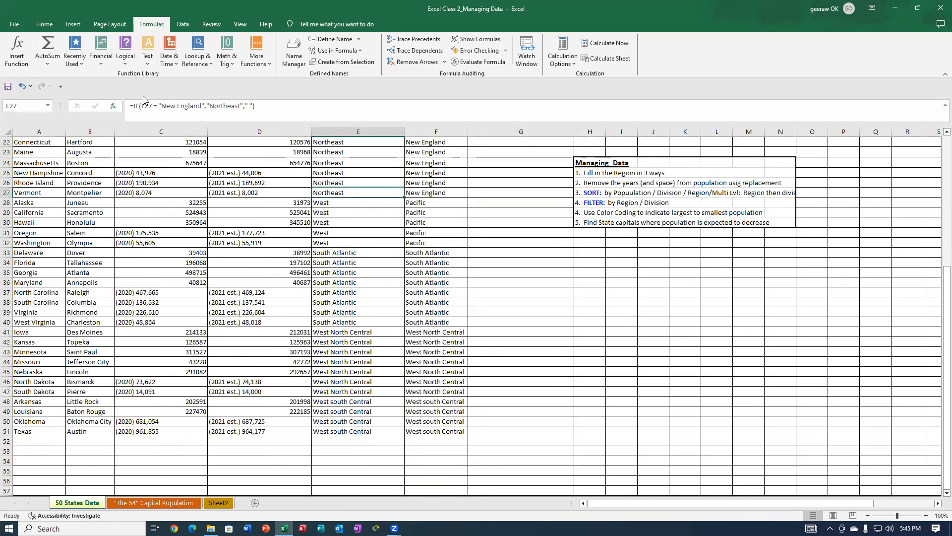
{"action": "scroll", "coordinate": [470, 283], "scroll_direction": "up", "scroll_amount": 2}
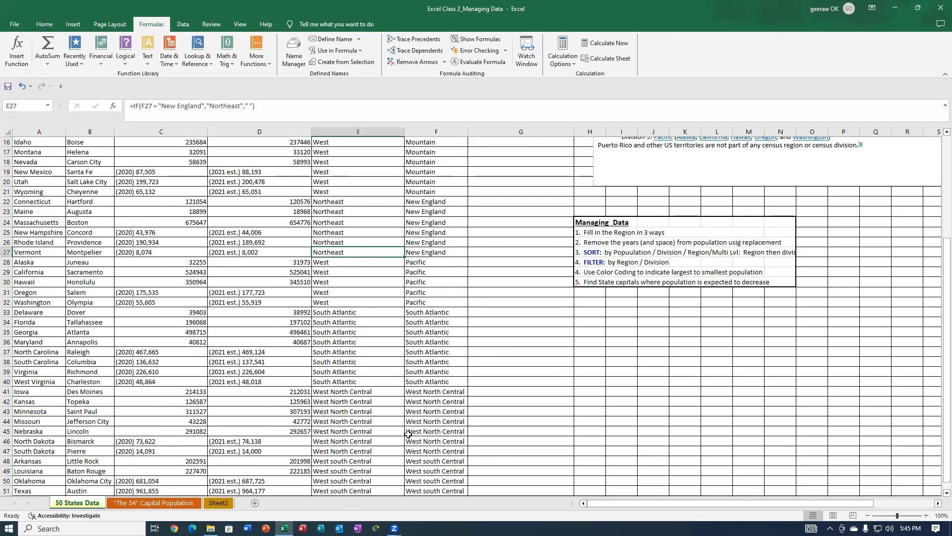
{"action": "scroll", "coordinate": [397, 434], "scroll_direction": "down", "scroll_amount": 1}
{"action": "scroll", "coordinate": [384, 410], "scroll_direction": "up", "scroll_amount": 3}
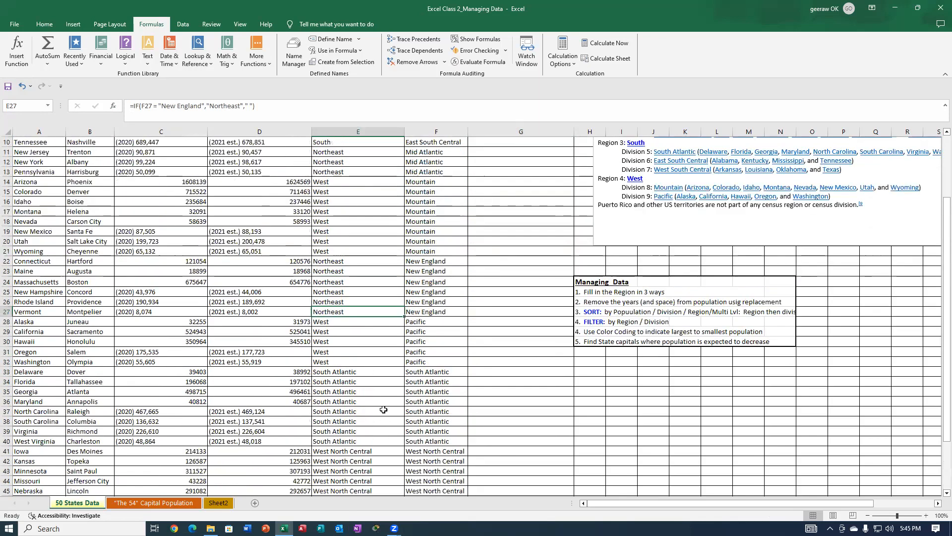
{"action": "scroll", "coordinate": [367, 431], "scroll_direction": "up", "scroll_amount": 1}
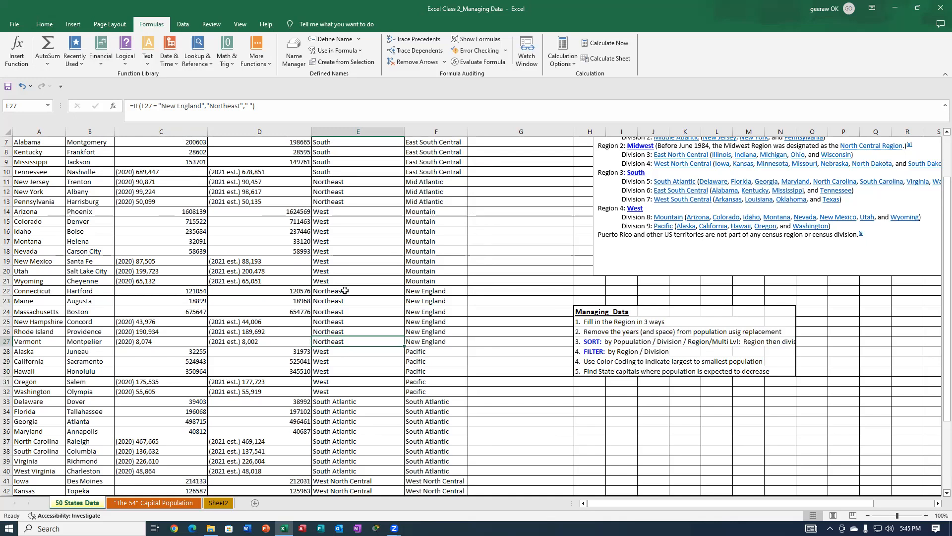
{"action": "left_click", "coordinate": [335, 239]}
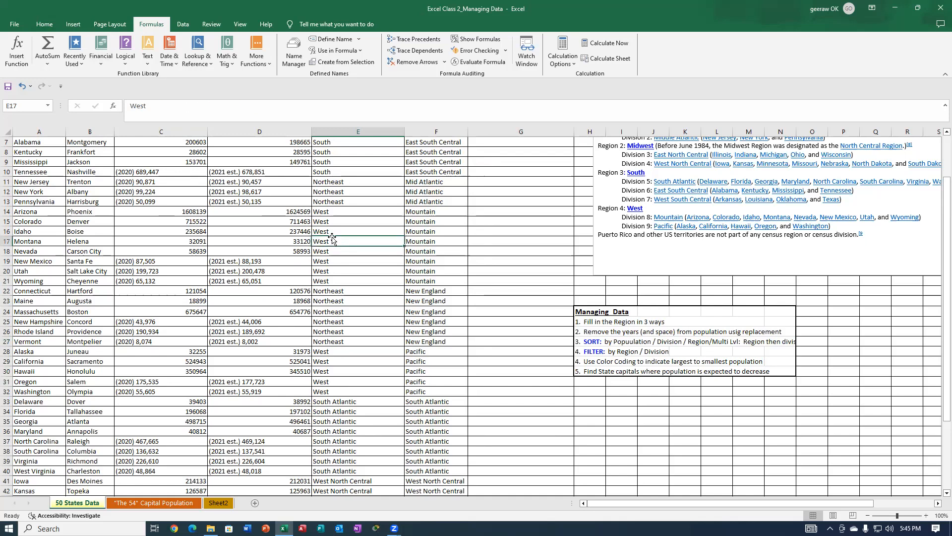
Convert the New England Region formulas in E22:E27 to static text by copying and pasting them in place as values.
{"action": "left_click_drag", "start_coordinate": [342, 292], "coordinate": [343, 342]}
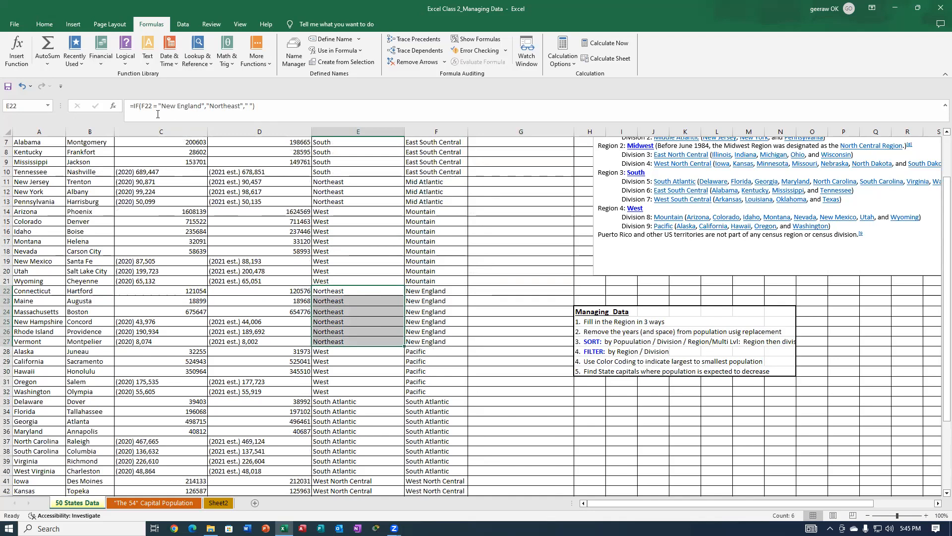
{"action": "right_click", "coordinate": [350, 317]}
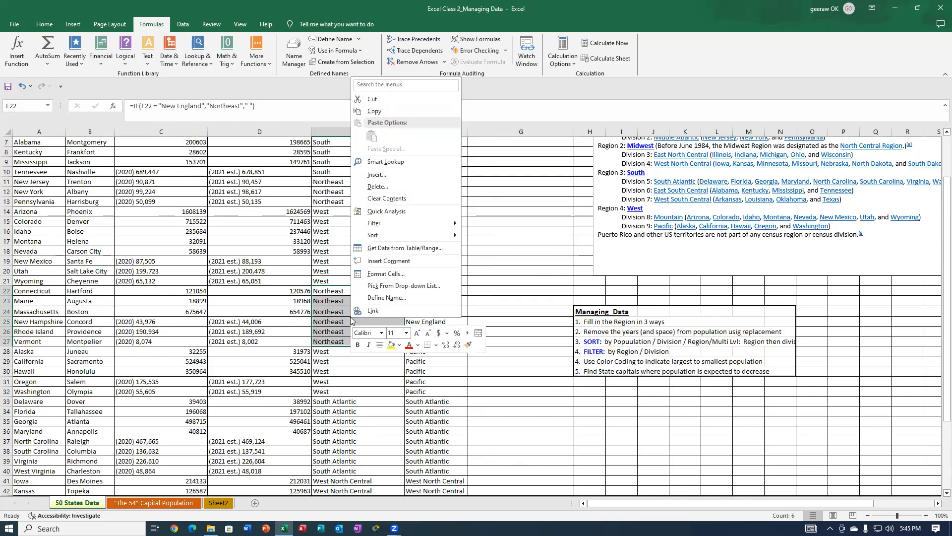
{"action": "left_click", "coordinate": [373, 111]}
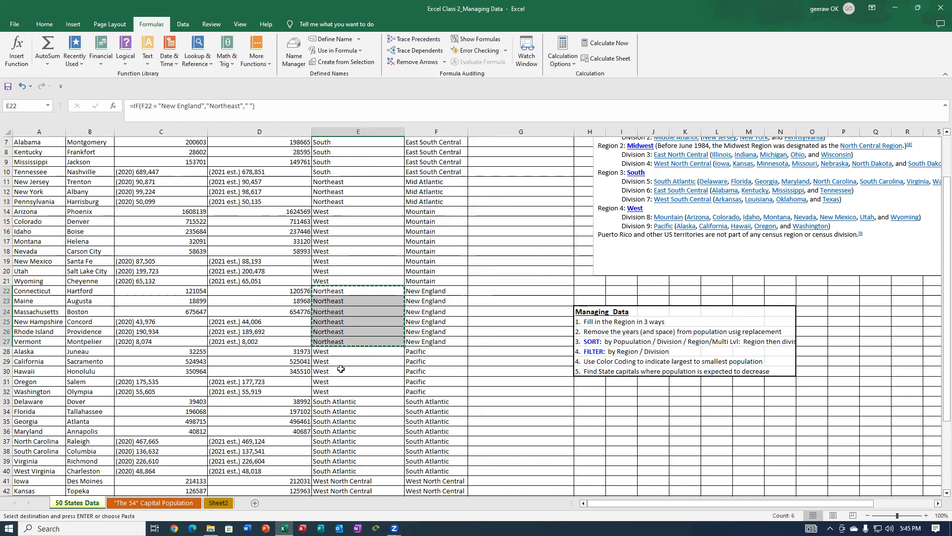
{"action": "right_click", "coordinate": [329, 293]}
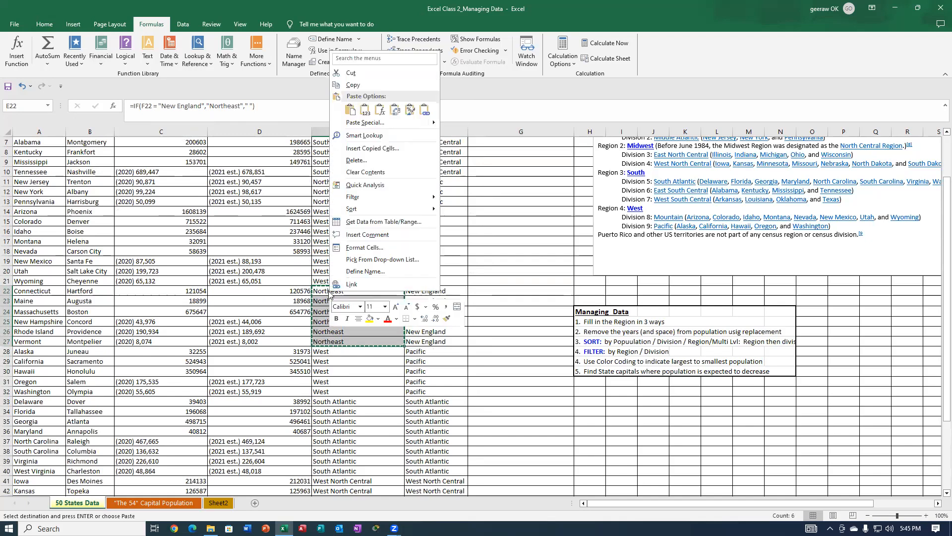
{"action": "left_click", "coordinate": [365, 110]}
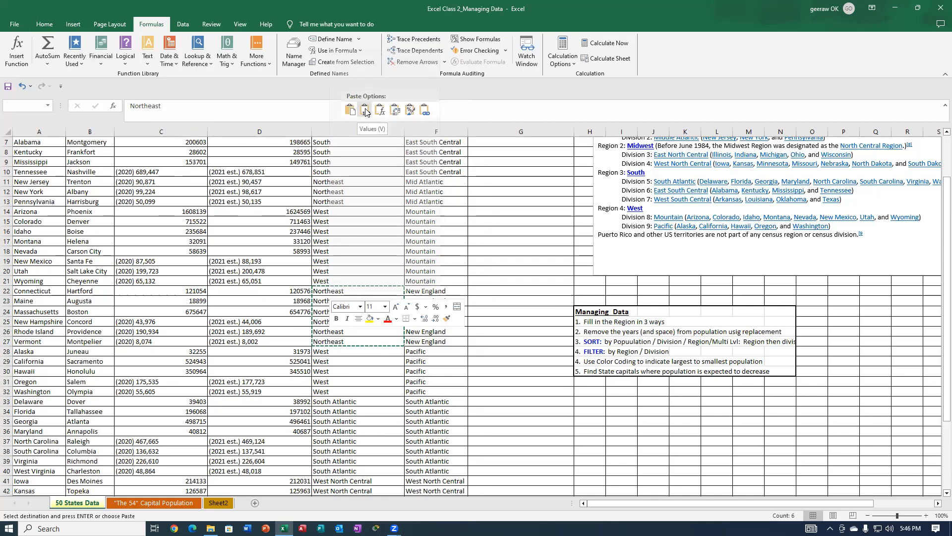
{"action": "left_click", "coordinate": [363, 389]}
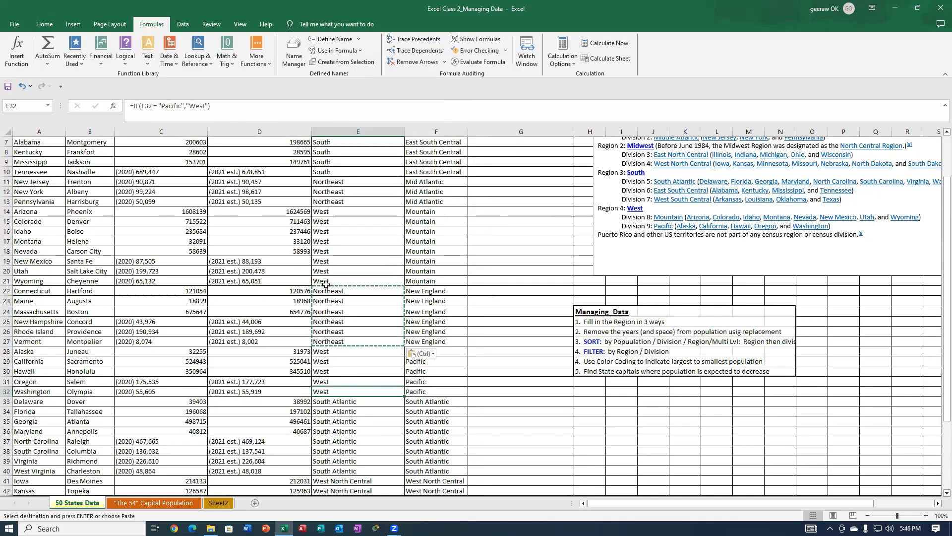
{"action": "left_click", "coordinate": [327, 290]}
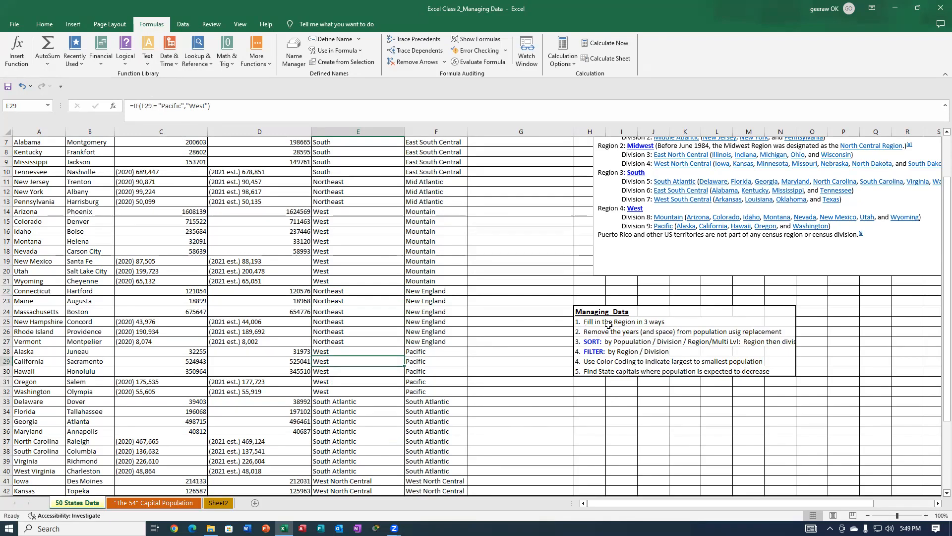
Sort the data in columns A through F alphabetically by state, A to Z.
{"action": "scroll", "coordinate": [370, 212], "scroll_direction": "up", "scroll_amount": 2}
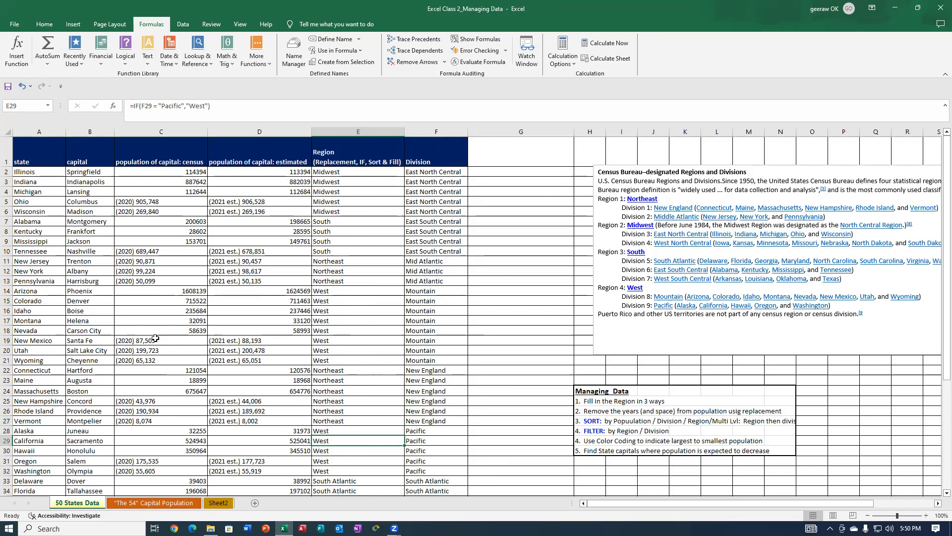
{"action": "left_click", "coordinate": [553, 79]}
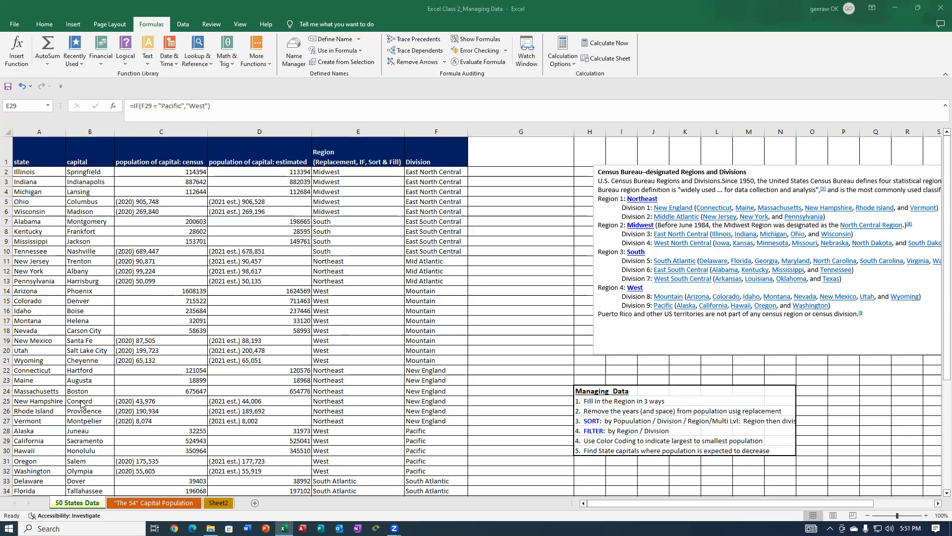
{"action": "left_click", "coordinate": [30, 131]}
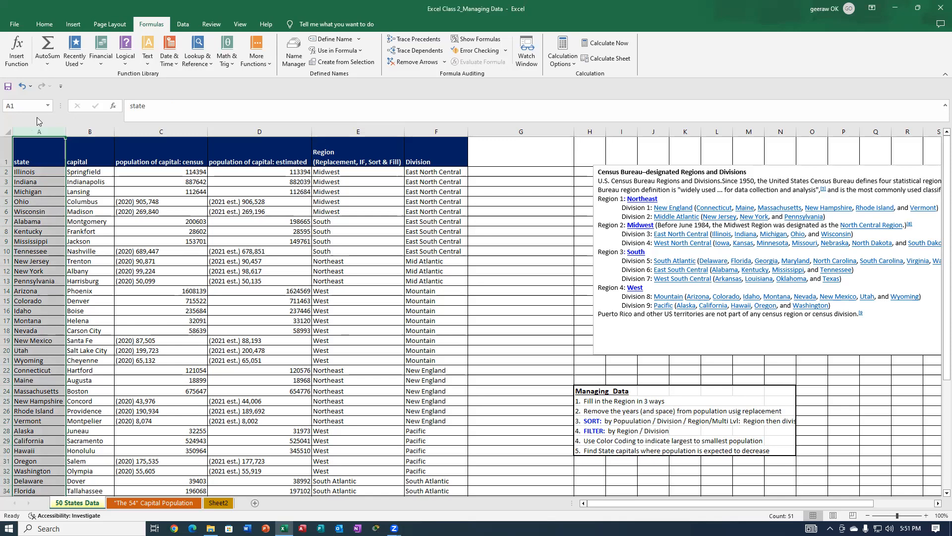
{"action": "left_click", "coordinate": [41, 25]}
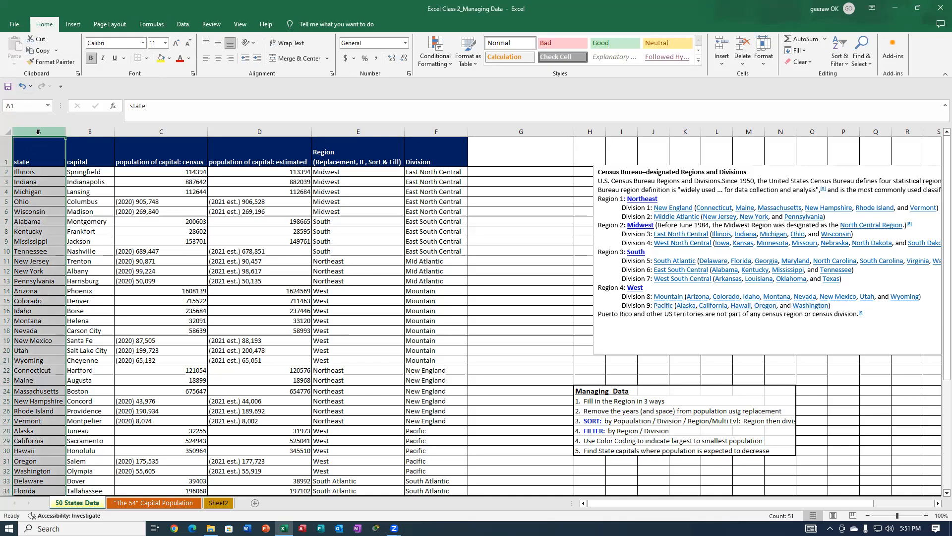
{"action": "left_click_drag", "start_coordinate": [48, 130], "coordinate": [446, 139]}
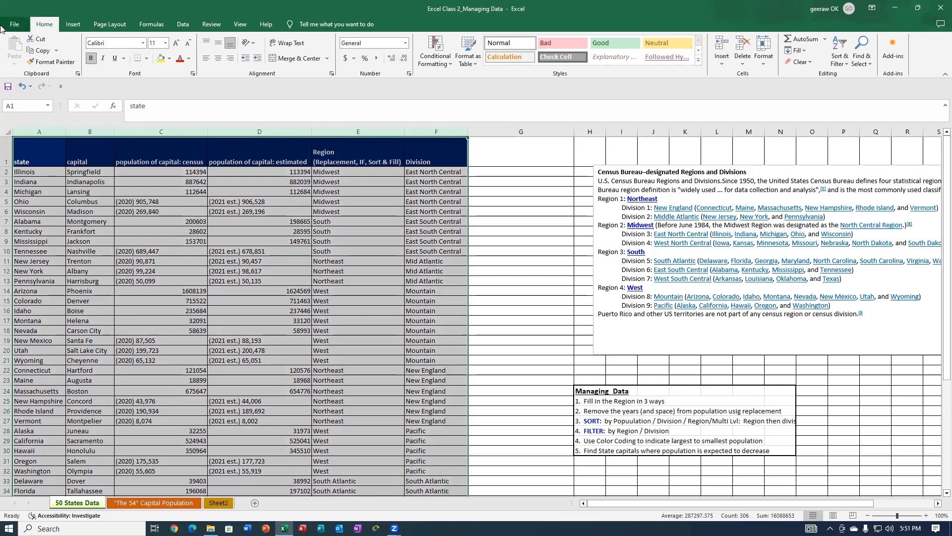
{"action": "left_click", "coordinate": [840, 56]}
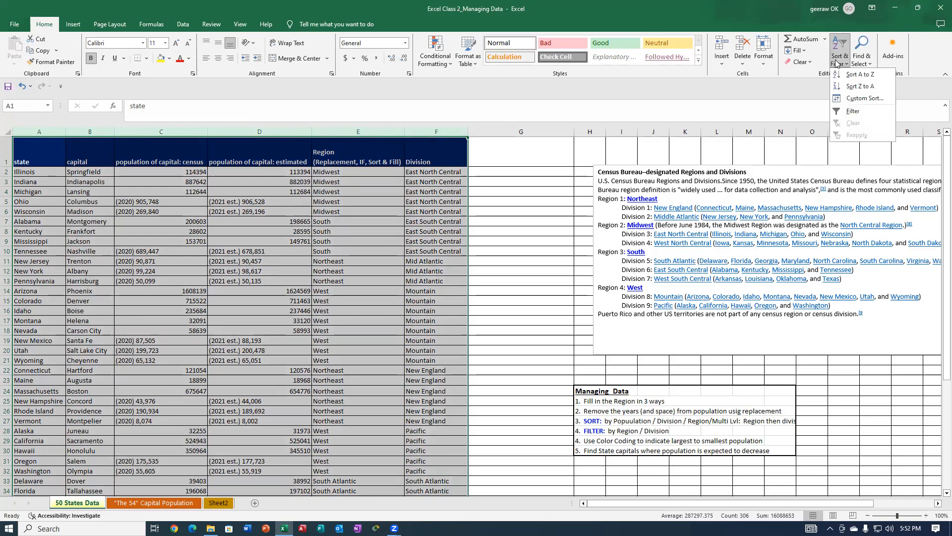
{"action": "left_click", "coordinate": [857, 76]}
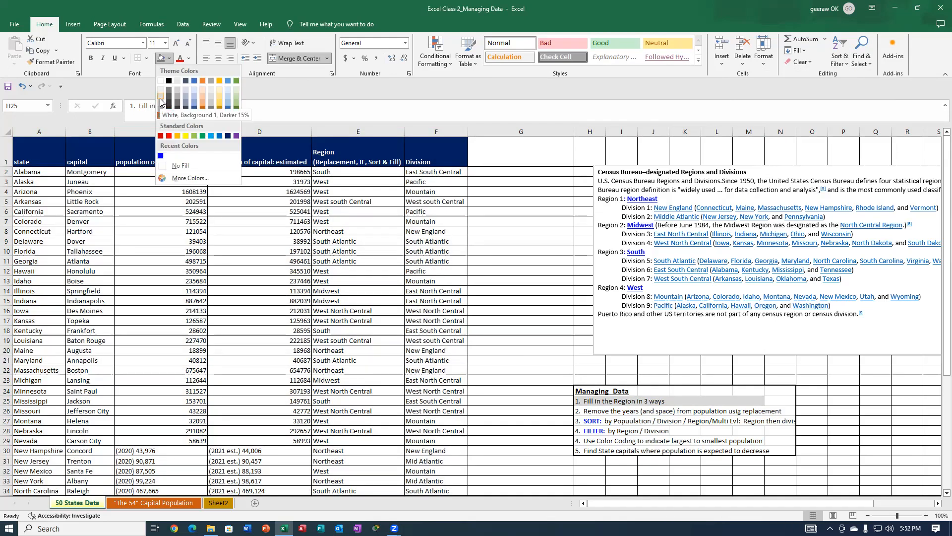
Set up a Find and Replace on the census population column C that searches for "(2020) " including the trailing space.
{"action": "left_click", "coordinate": [160, 98]}
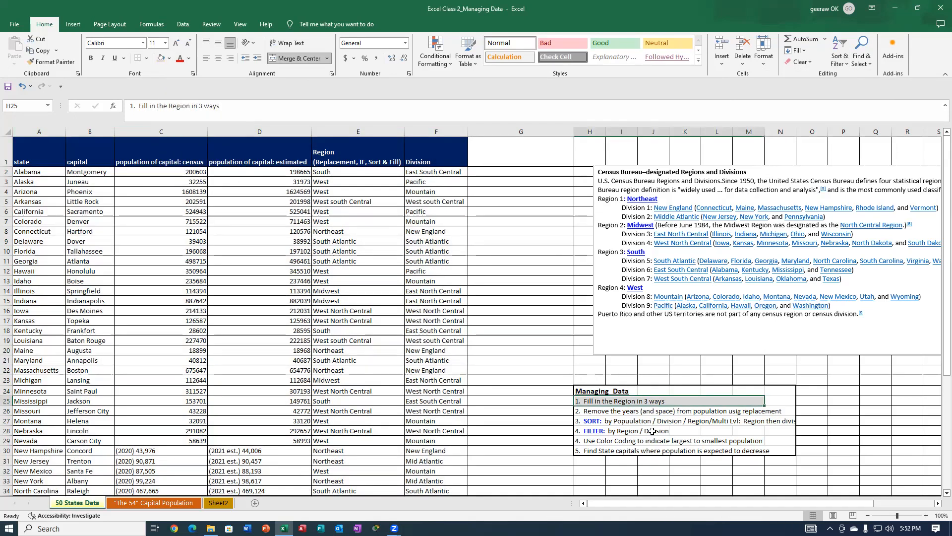
{"action": "left_click", "coordinate": [592, 412]}
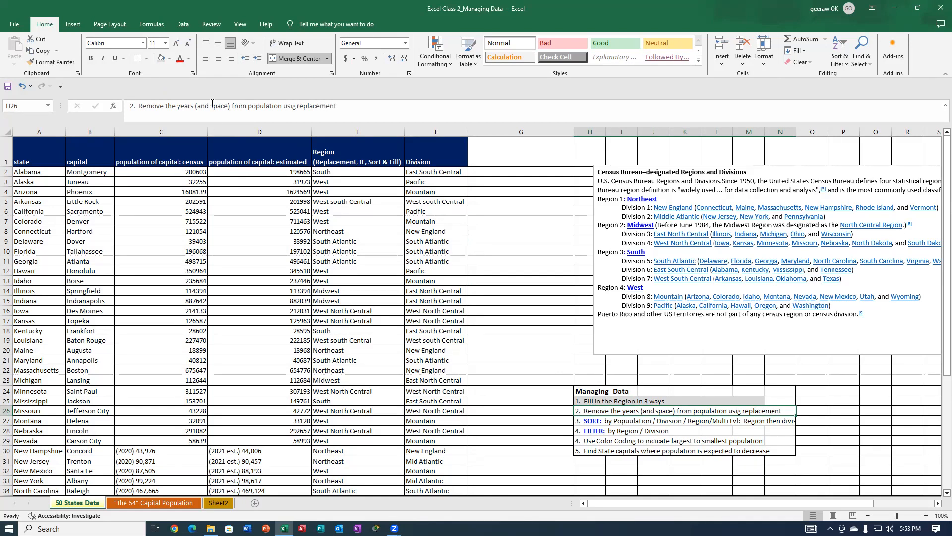
{"action": "left_click", "coordinate": [173, 128]}
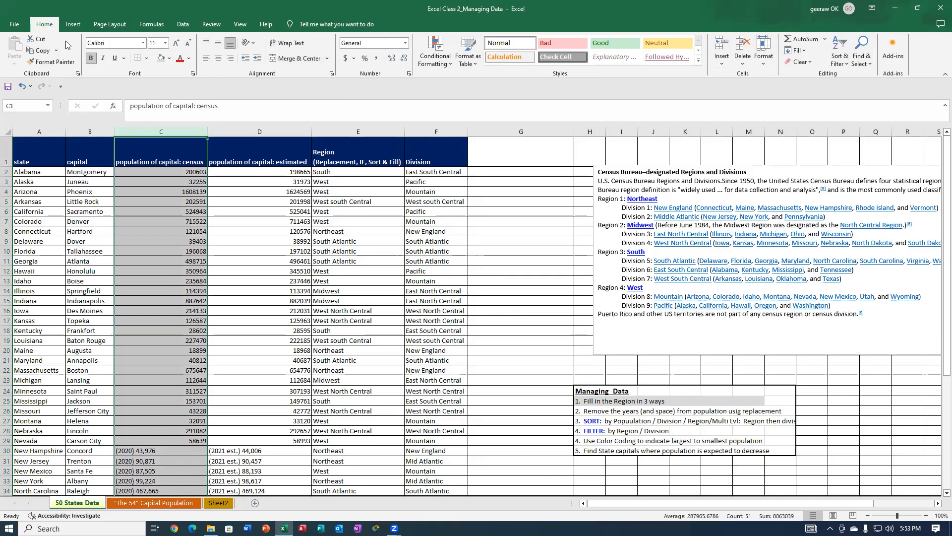
{"action": "left_click", "coordinate": [866, 48]}
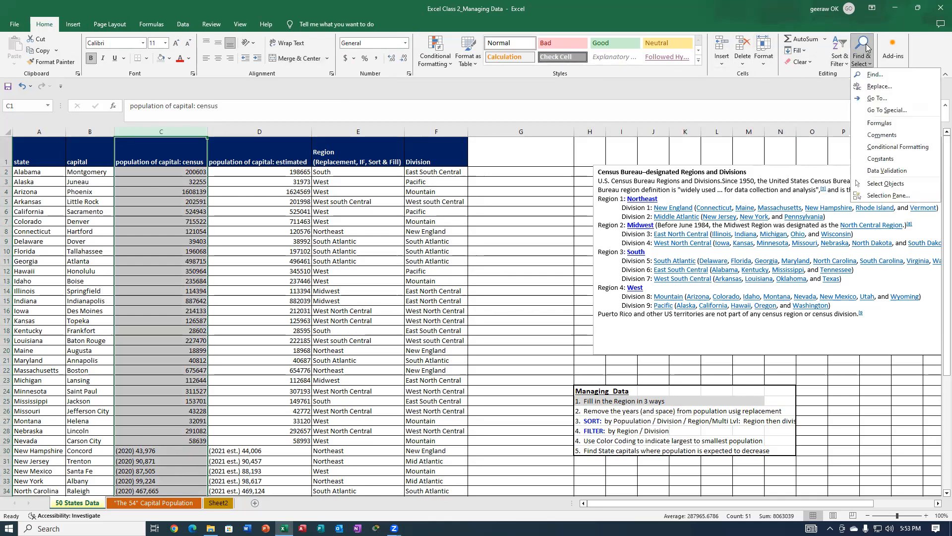
{"action": "left_click", "coordinate": [877, 87]}
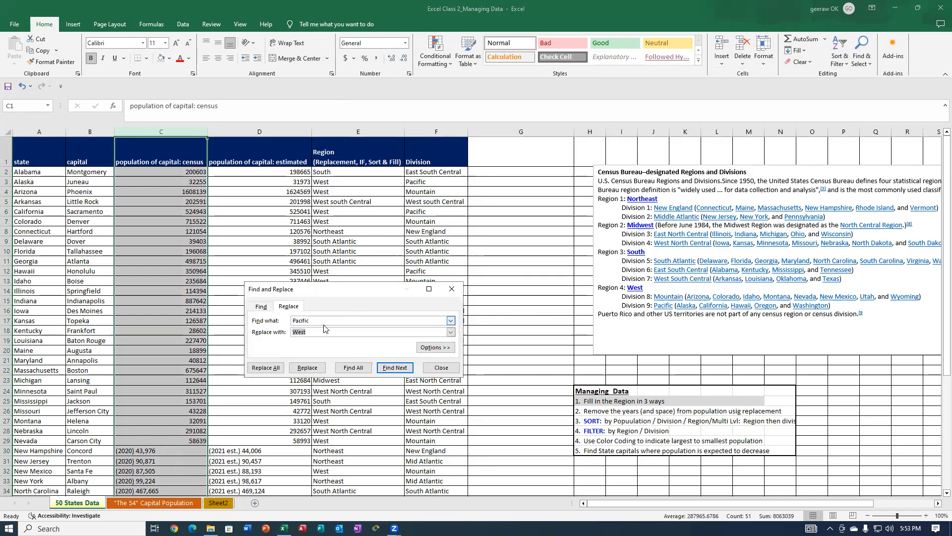
{"action": "left_click_drag", "start_coordinate": [323, 320], "coordinate": [294, 321]}
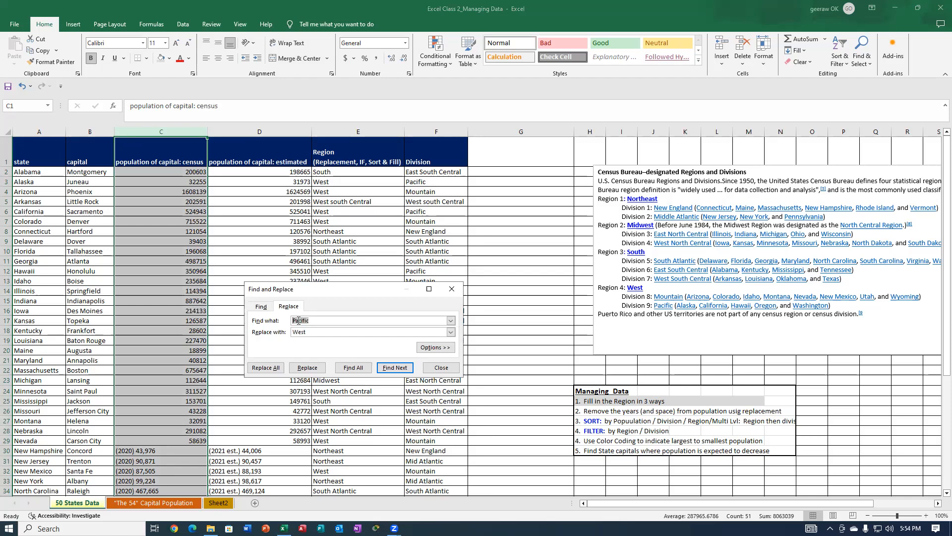
{"action": "type", "text": "("}
{"action": "type", "text": "*)"}
{"action": "type", "text": "ar"}
{"action": "key", "text": "BackSpace"}
{"action": "key", "text": "BackSpace"}
{"action": "key", "text": "BackSpace"}
{"action": "key", "text": "BackSpace"}
{"action": "type", "text": "2020"}
Empty the replacement text and replace every "(2020) " in column C with nothing.
{"action": "scroll", "coordinate": [158, 460], "scroll_direction": "down", "scroll_amount": 3}
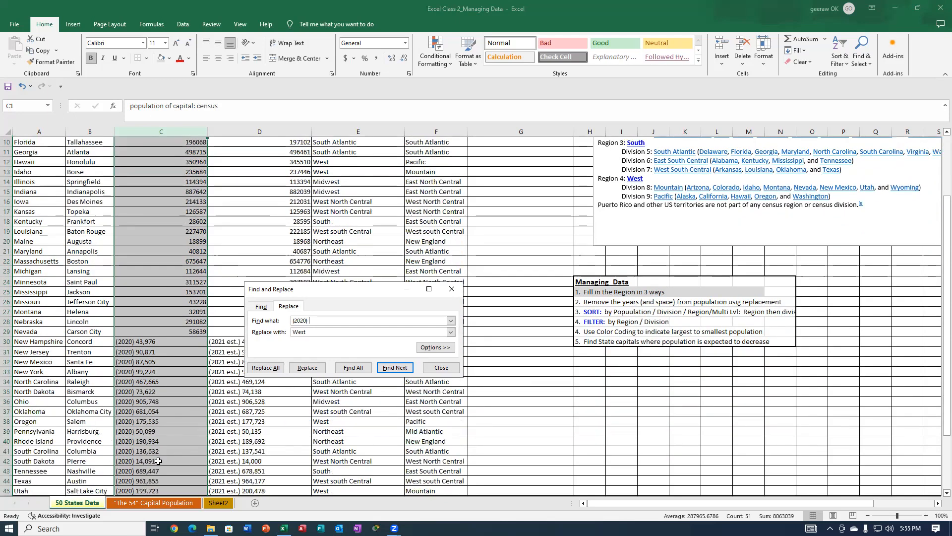
{"action": "scroll", "coordinate": [159, 461], "scroll_direction": "down", "scroll_amount": 3}
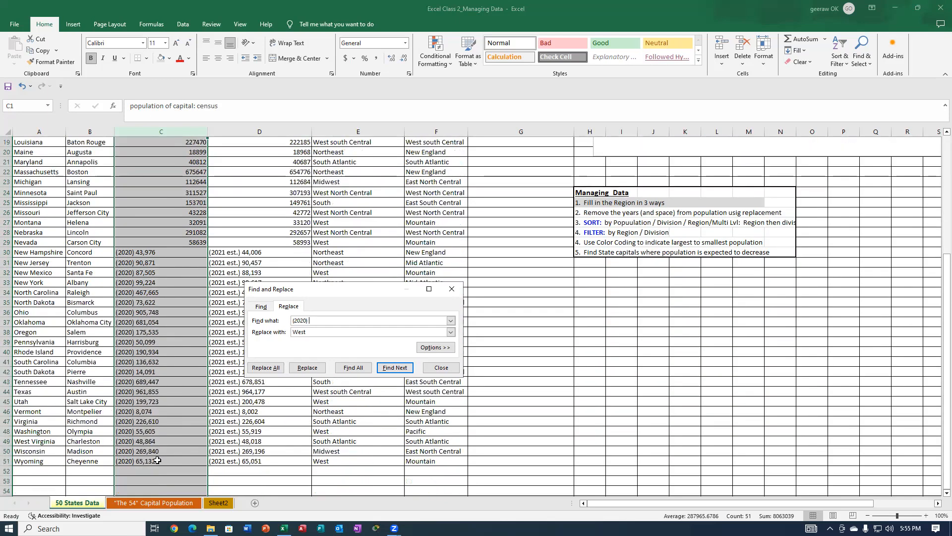
{"action": "scroll", "coordinate": [158, 460], "scroll_direction": "down", "scroll_amount": 2}
{"action": "scroll", "coordinate": [159, 458], "scroll_direction": "up", "scroll_amount": 1}
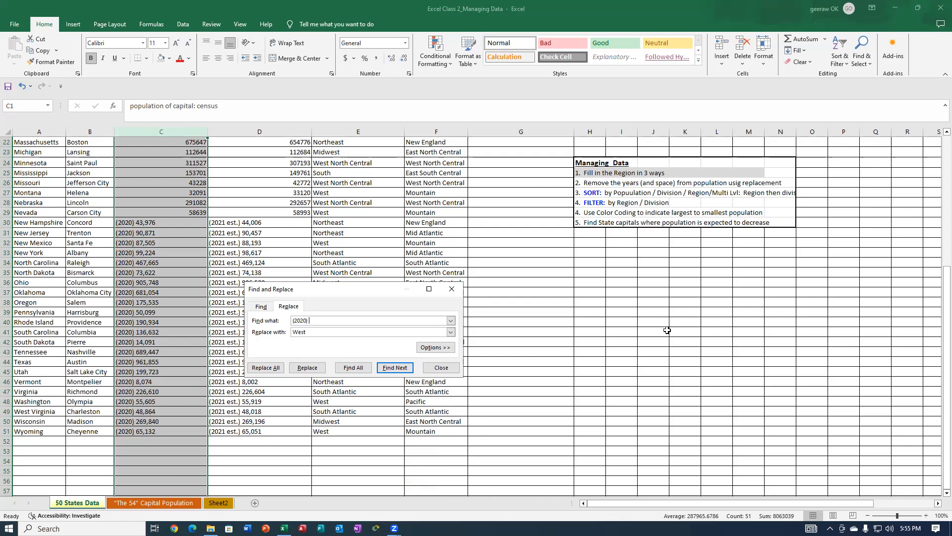
{"action": "double_click", "coordinate": [303, 332]}
{"action": "key", "text": "BackSpace"}
{"action": "left_click", "coordinate": [272, 370]}
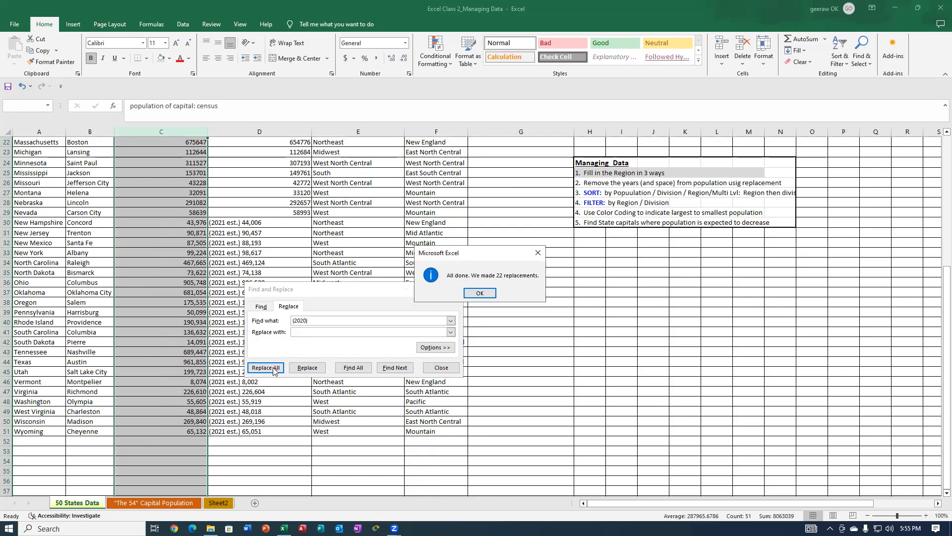
Dismiss the replacement message and close the Find and Replace dialog.
{"action": "left_click", "coordinate": [480, 294]}
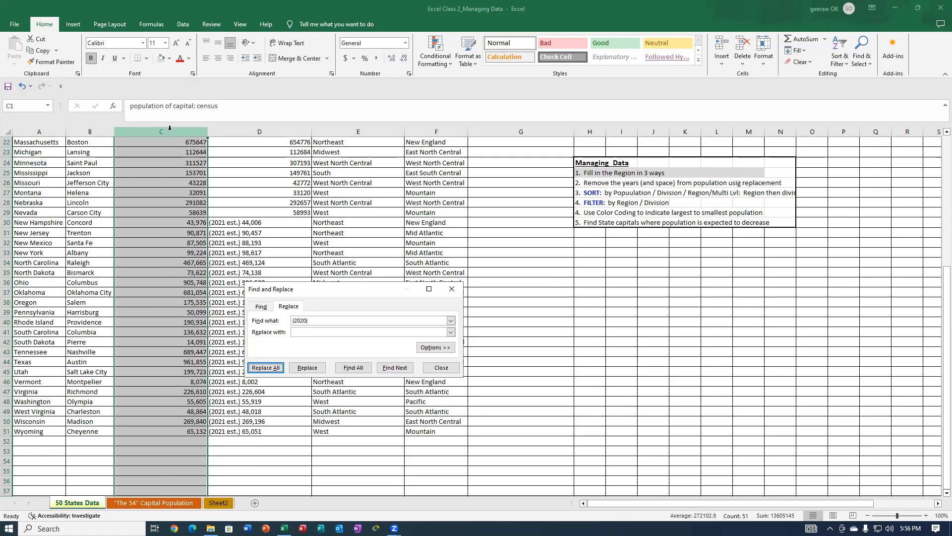
{"action": "left_click", "coordinate": [451, 290]}
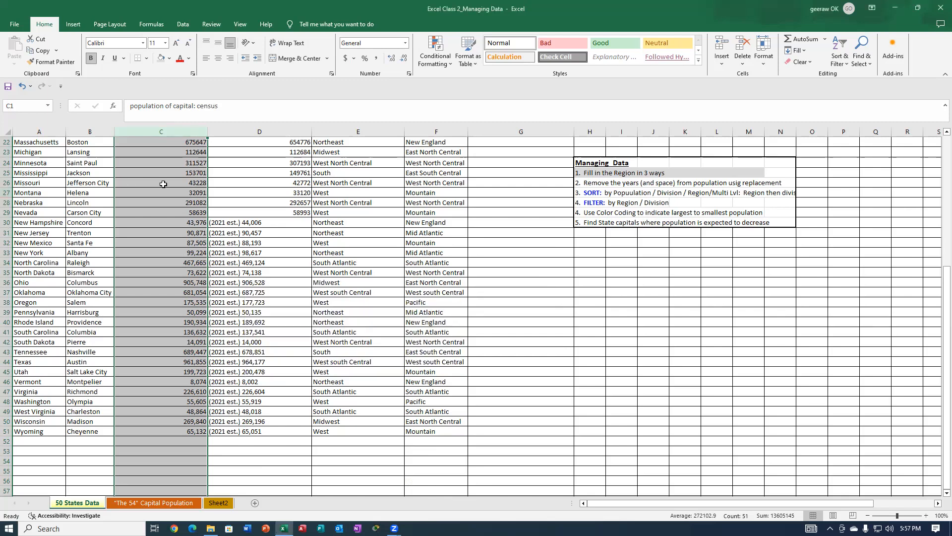
Extend a selection down column C from C26 and look over the cleaned census populations to the last state.
{"action": "left_click", "coordinate": [199, 184]}
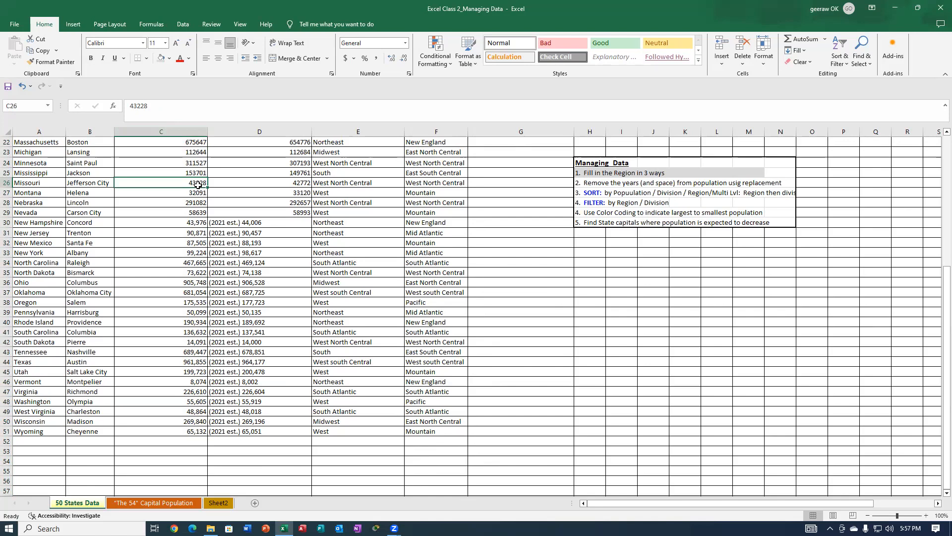
{"action": "left_click_drag", "start_coordinate": [197, 185], "coordinate": [197, 193]}
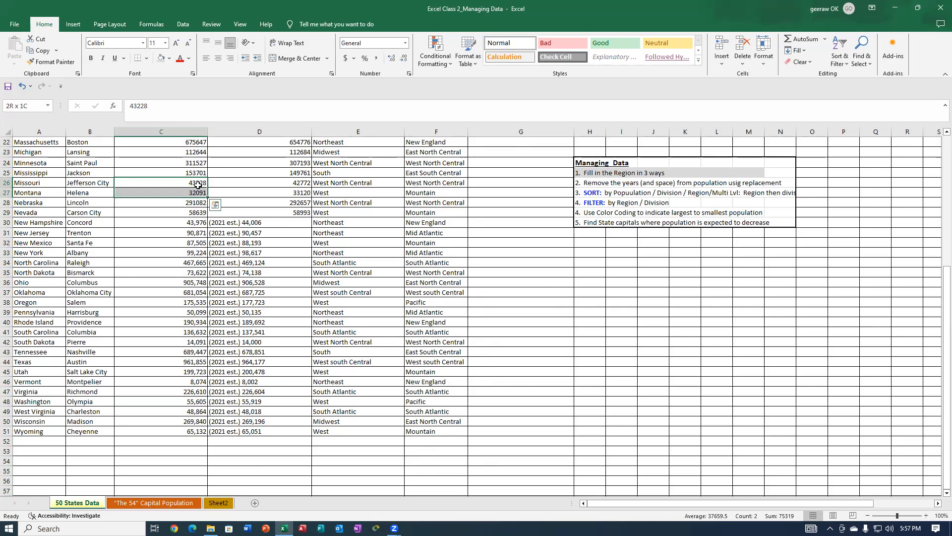
{"action": "left_click_drag", "start_coordinate": [197, 193], "coordinate": [198, 272]}
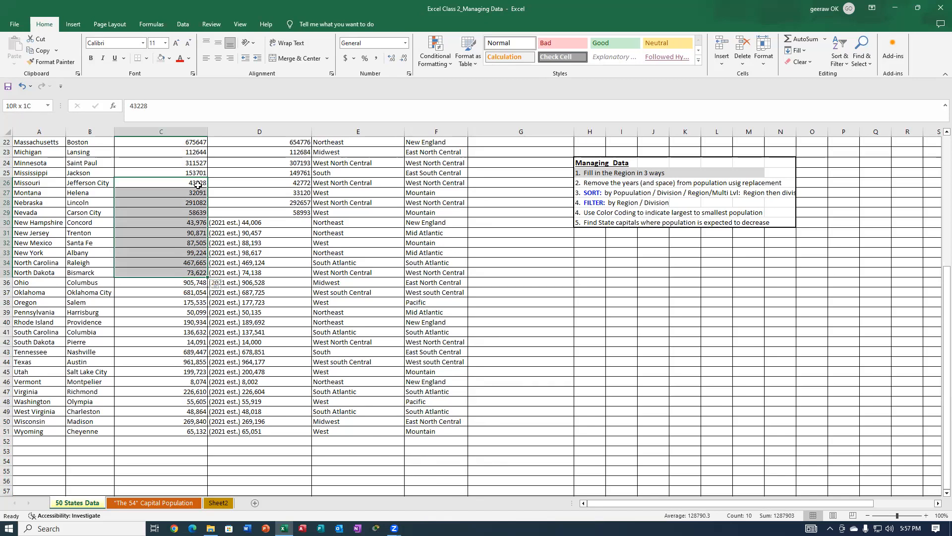
{"action": "key", "text": "shift+Page_Down"}
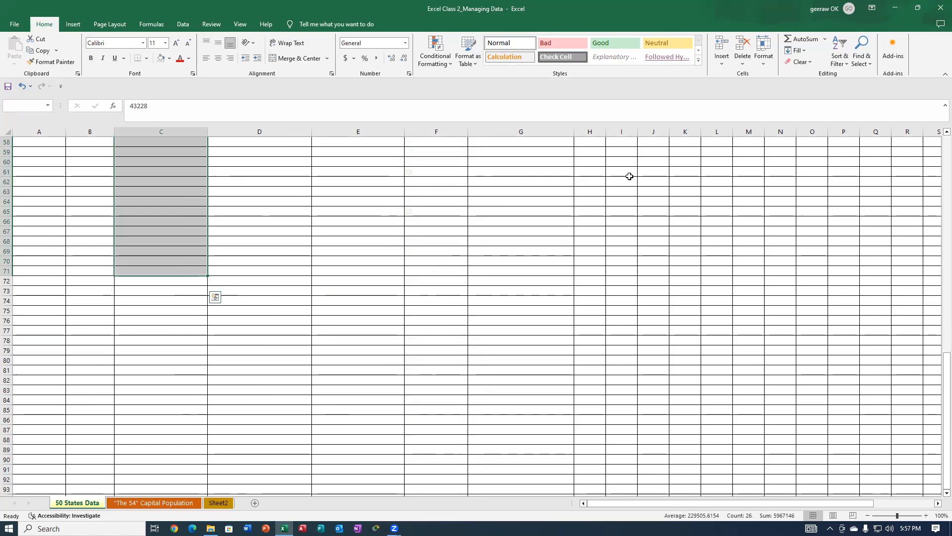
{"action": "scroll", "coordinate": [392, 262], "scroll_direction": "up", "scroll_amount": 7}
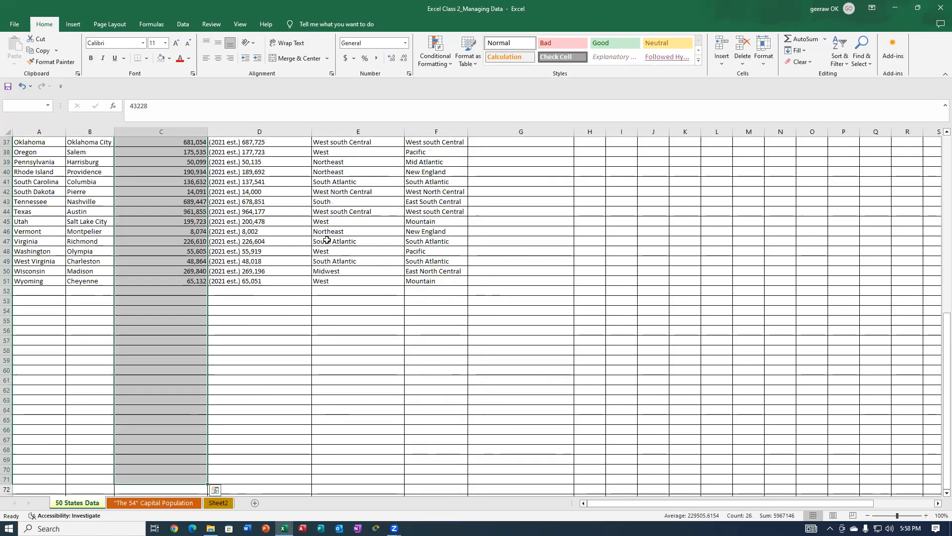
{"action": "scroll", "coordinate": [135, 215], "scroll_direction": "up", "scroll_amount": 2}
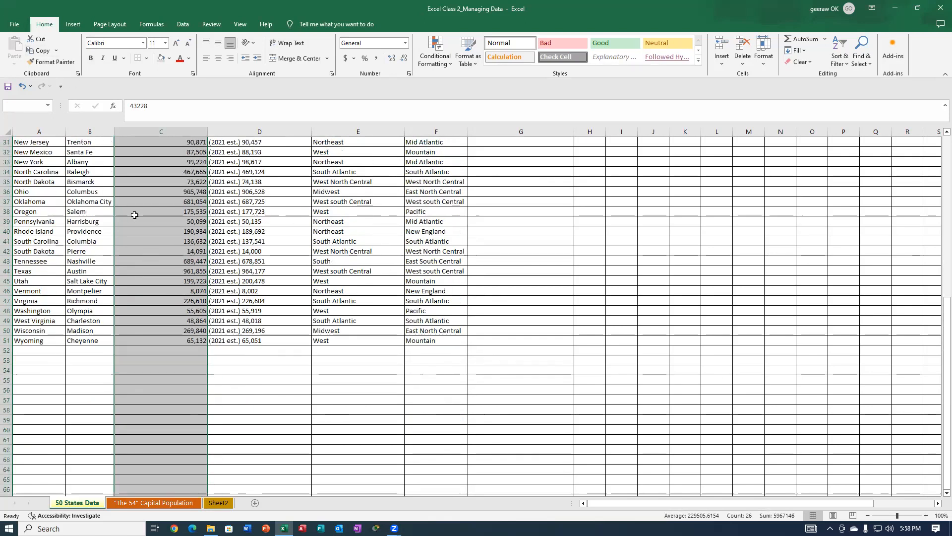
{"action": "scroll", "coordinate": [134, 214], "scroll_direction": "up", "scroll_amount": 1}
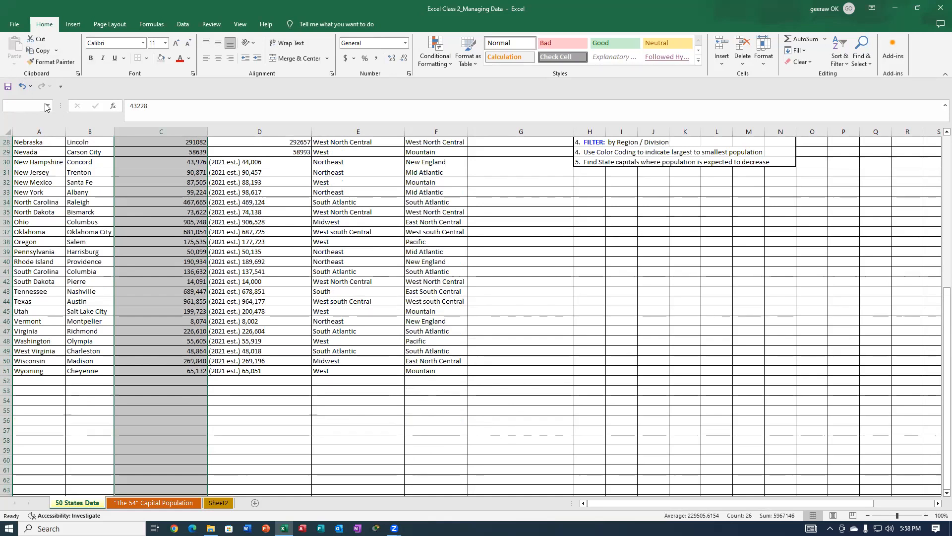
Undo the "(2020) " removal in column C, redo it, and select the census populations from C26 downward.
{"action": "left_click", "coordinate": [22, 87]}
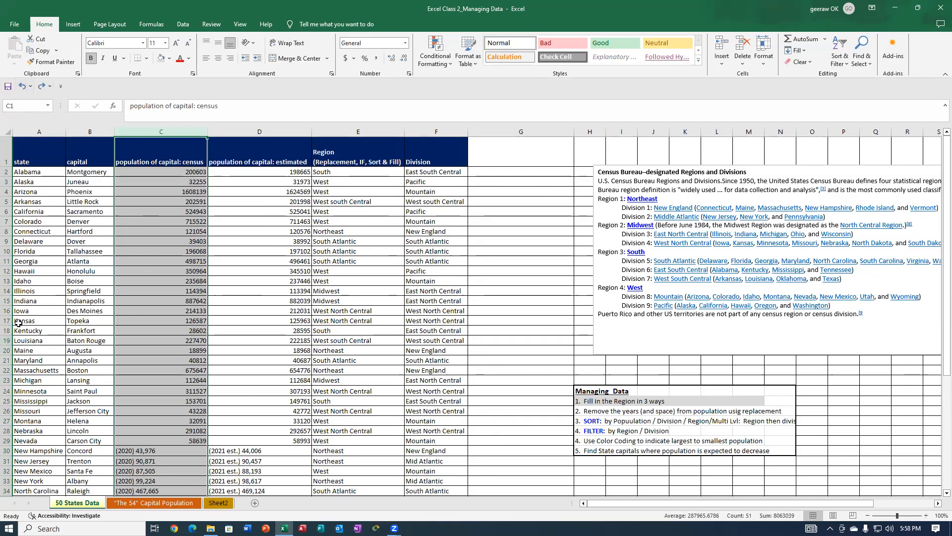
{"action": "left_click", "coordinate": [41, 86]}
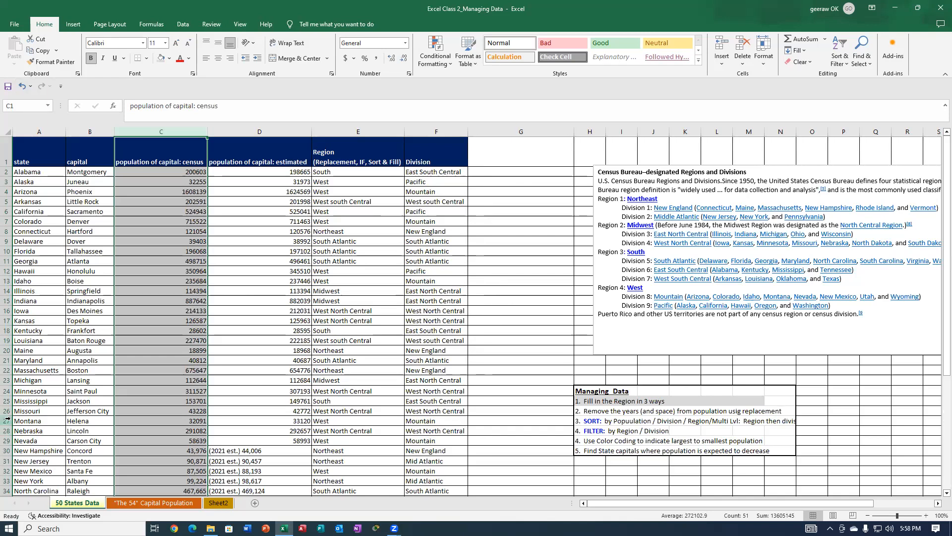
{"action": "left_click", "coordinate": [190, 409]}
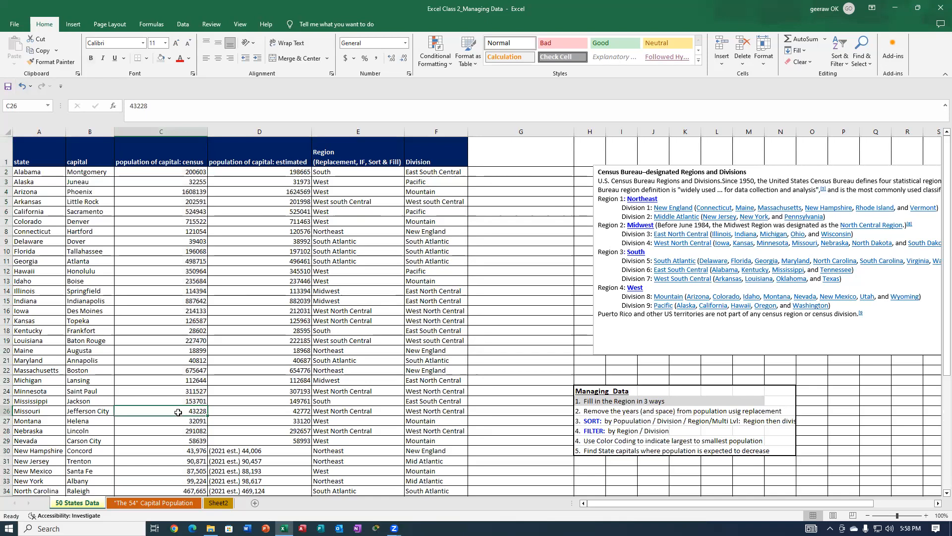
{"action": "key", "text": "ctrl+shift+Down"}
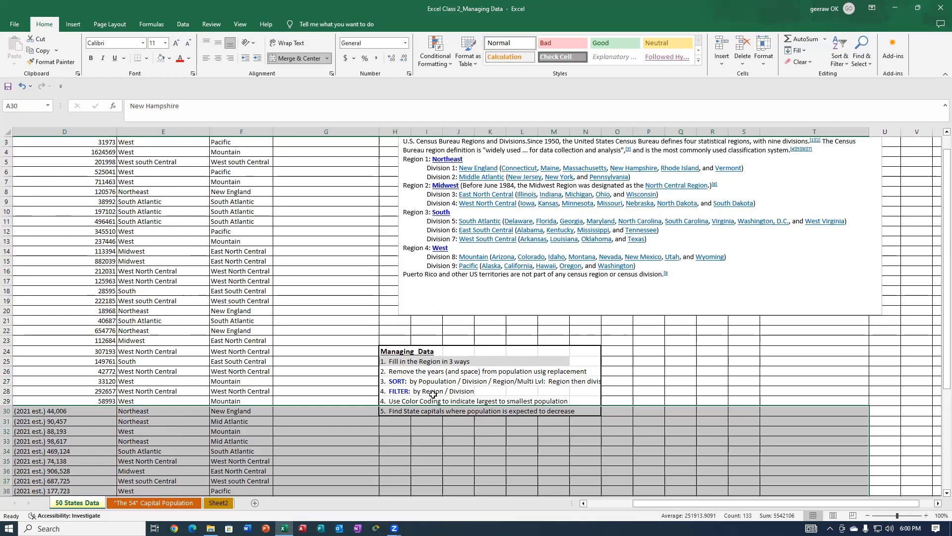
Shade the second task in the Managing Data list, about removing the years from population, with the grey fill.
{"action": "left_click", "coordinate": [392, 376]}
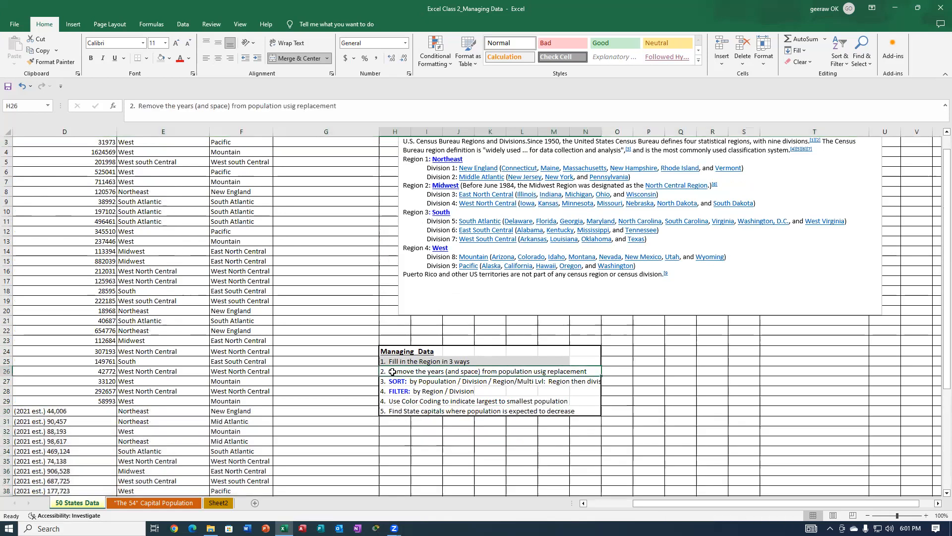
{"action": "left_click", "coordinate": [161, 59]}
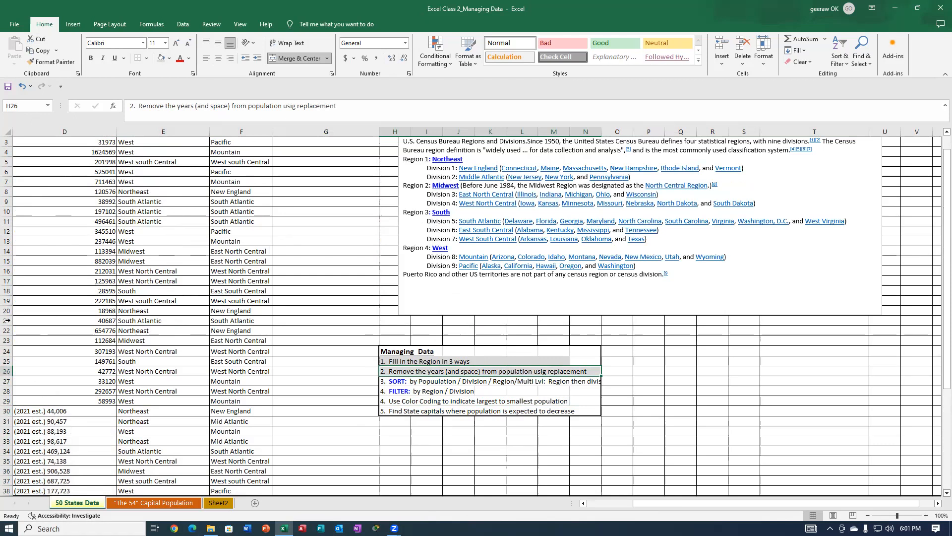
Select the estimated populations of New Hampshire through Wyoming, D30:D51, and open Find and Replace for that range.
{"action": "scroll", "coordinate": [56, 263], "scroll_direction": "down", "scroll_amount": 2}
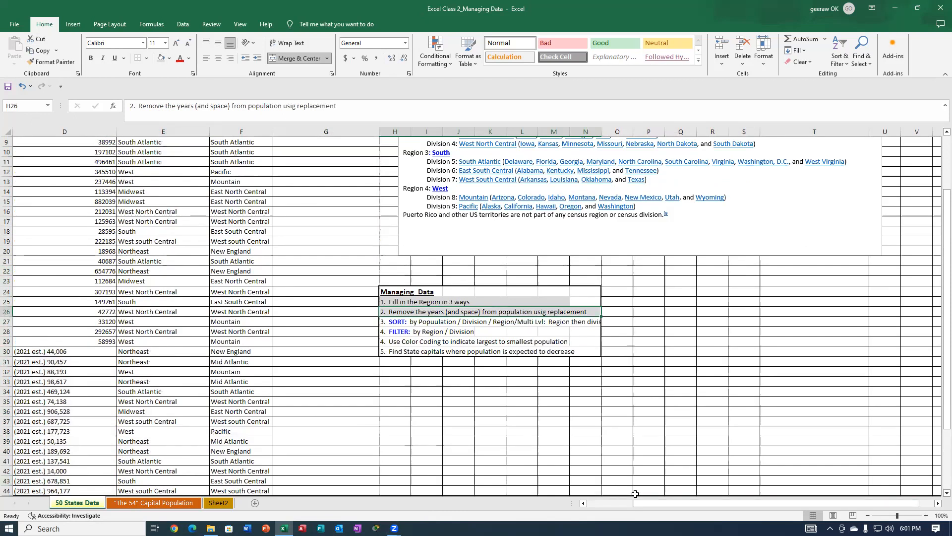
{"action": "left_click_drag", "start_coordinate": [649, 500], "coordinate": [587, 499]}
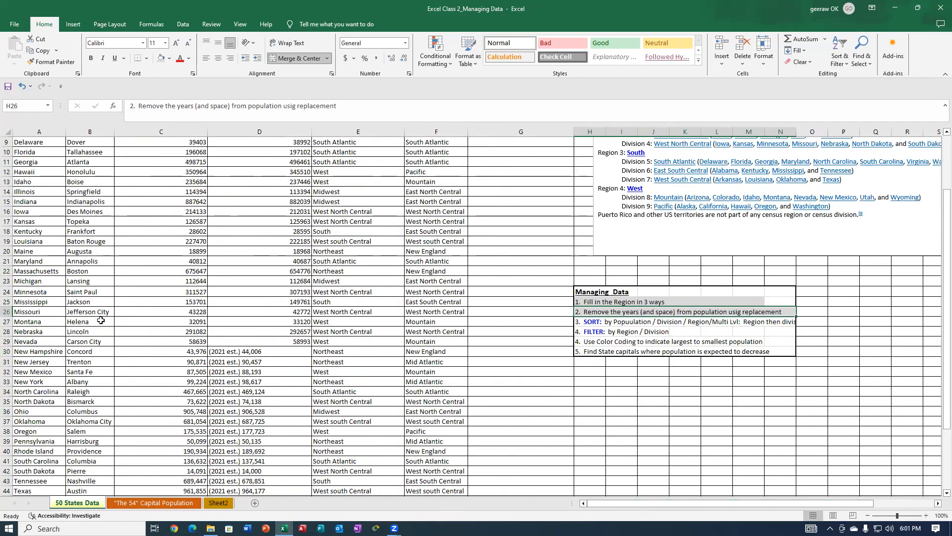
{"action": "scroll", "coordinate": [123, 333], "scroll_direction": "down", "scroll_amount": 3}
{"action": "scroll", "coordinate": [124, 333], "scroll_direction": "down", "scroll_amount": 2}
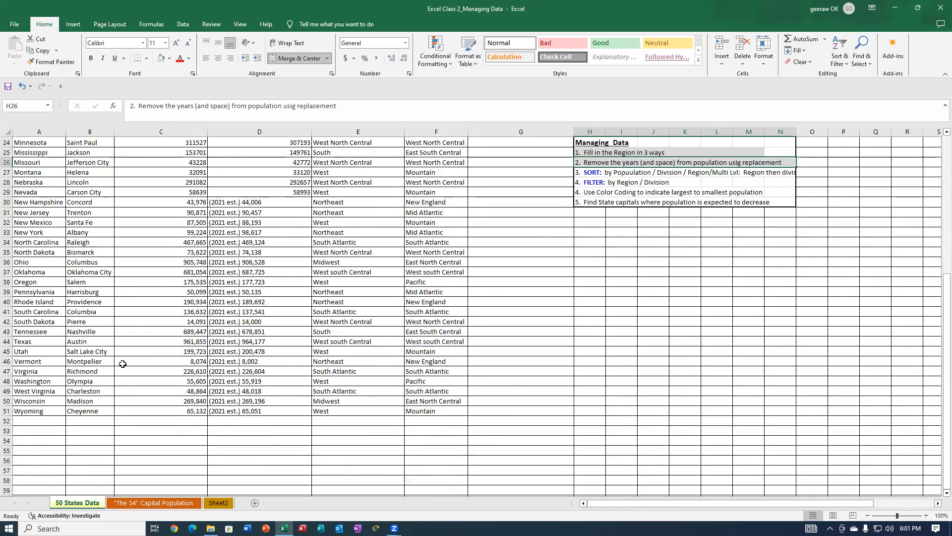
{"action": "scroll", "coordinate": [60, 177], "scroll_direction": "down", "scroll_amount": 1}
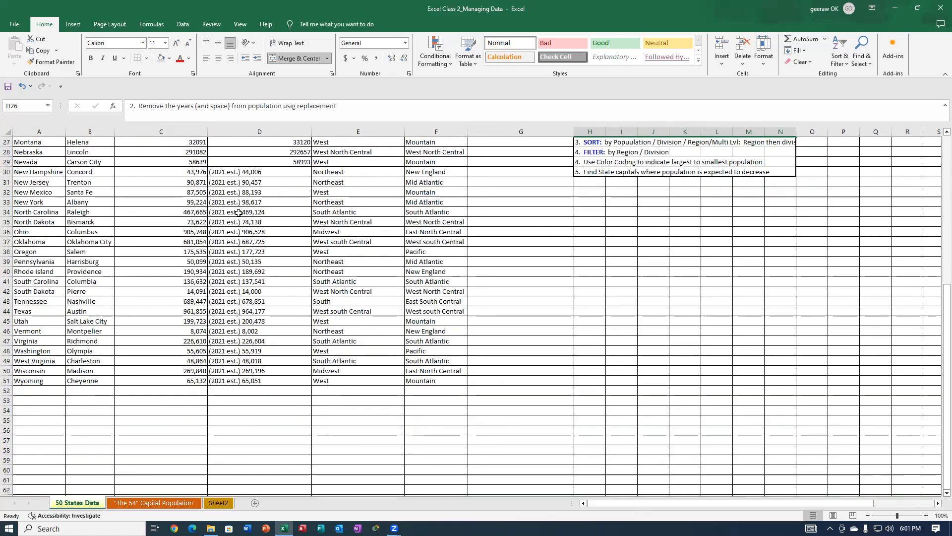
{"action": "scroll", "coordinate": [239, 212], "scroll_direction": "up", "scroll_amount": 1}
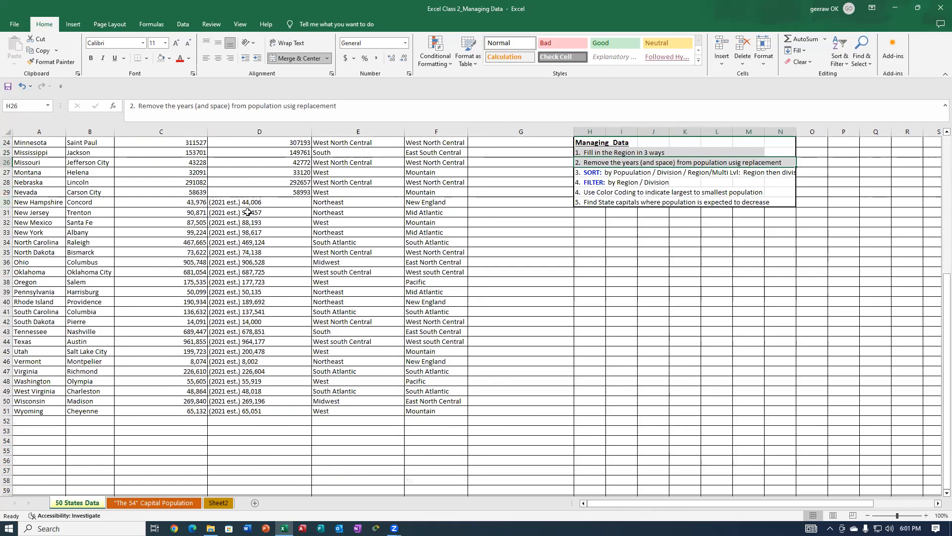
{"action": "left_click", "coordinate": [233, 202]}
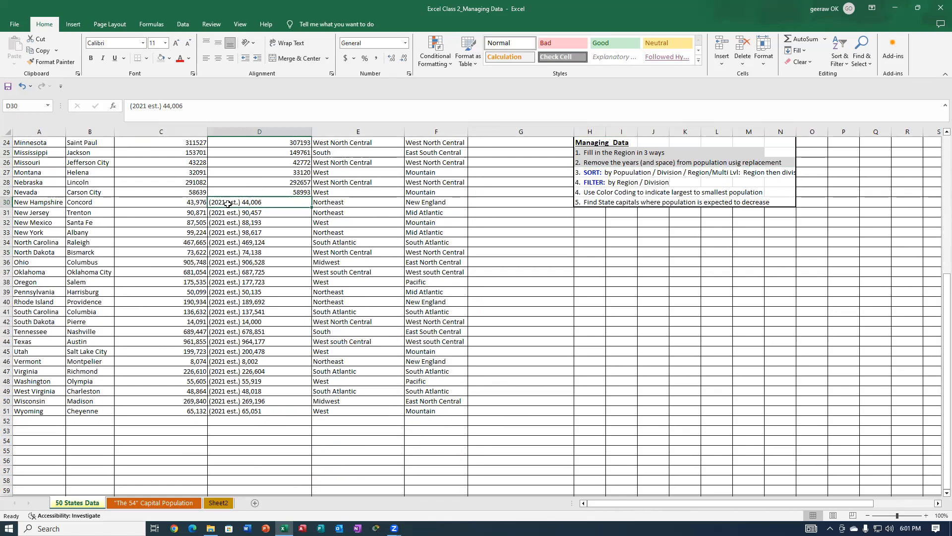
{"action": "left_click_drag", "start_coordinate": [228, 204], "coordinate": [235, 414]}
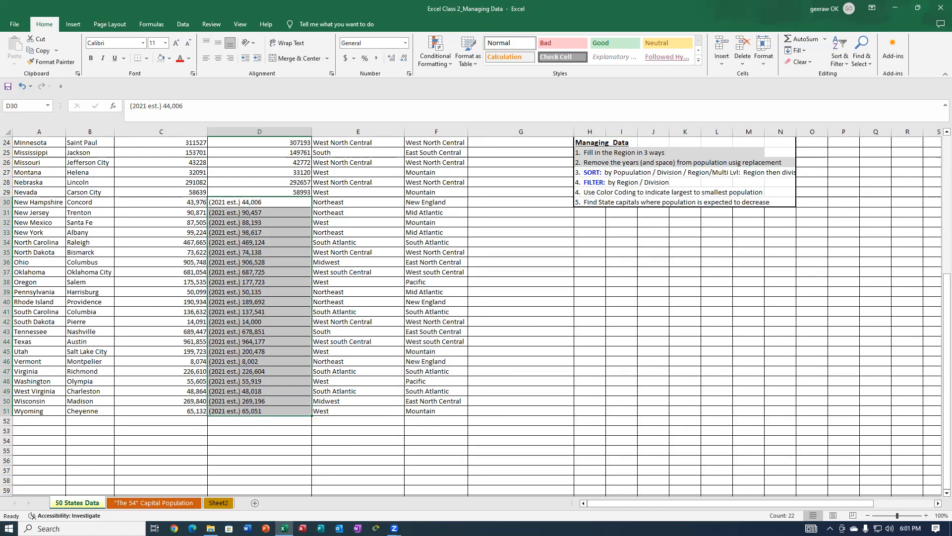
{"action": "left_click", "coordinate": [857, 49]}
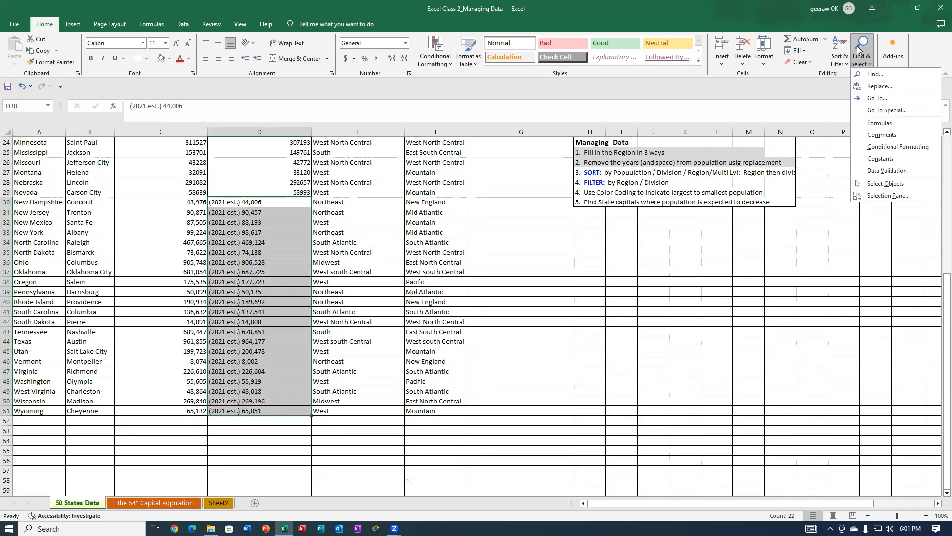
{"action": "left_click", "coordinate": [877, 86]}
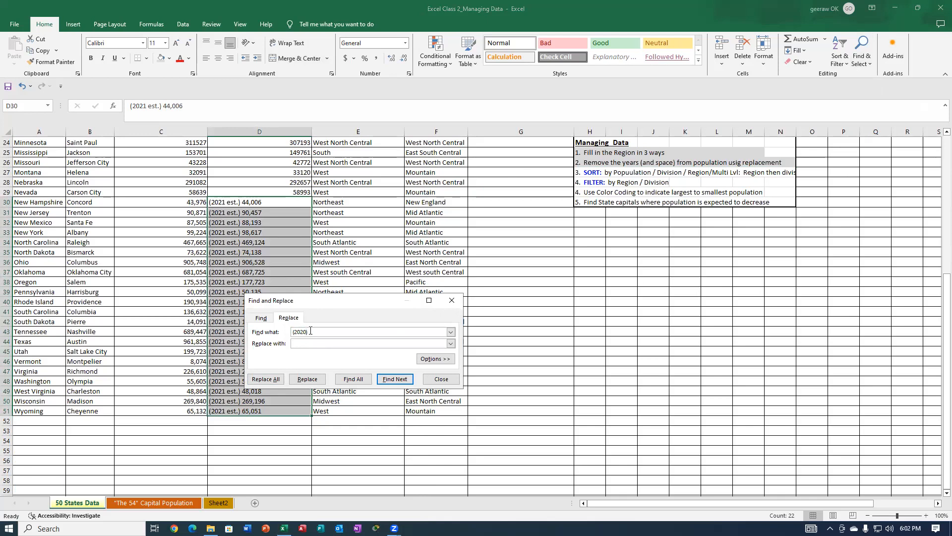
Change the search text to "(2021 est.)" and replace every occurrence in D30:D51 with nothing.
{"action": "key", "text": "BackSpace"}
{"action": "type", "text": "1"}
{"action": "type", "text": "est"}
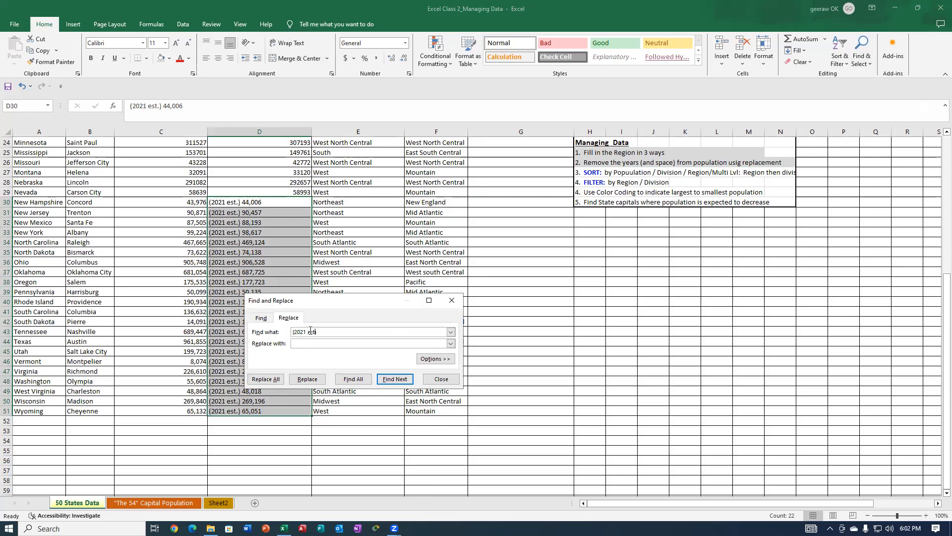
{"action": "type", "text": ".)"}
{"action": "left_click", "coordinate": [266, 380]}
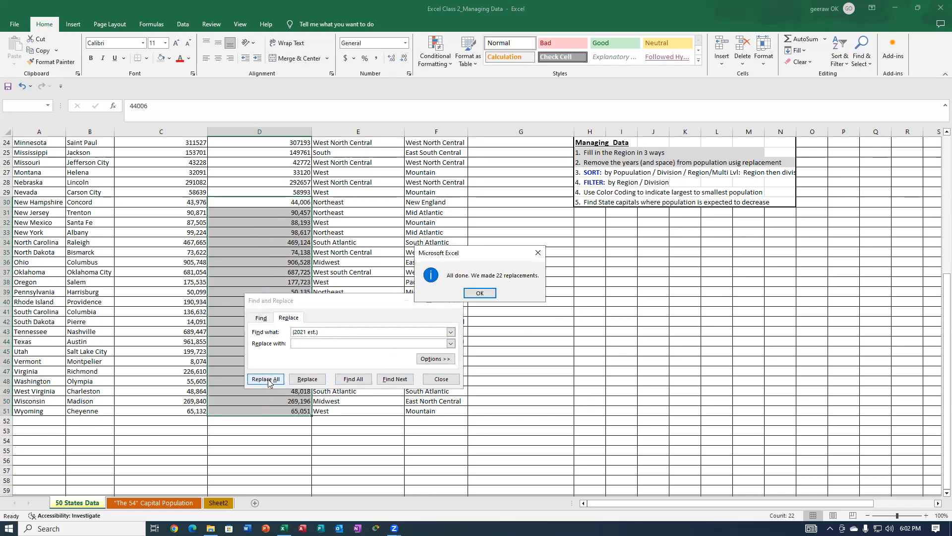
{"action": "left_click", "coordinate": [484, 293]}
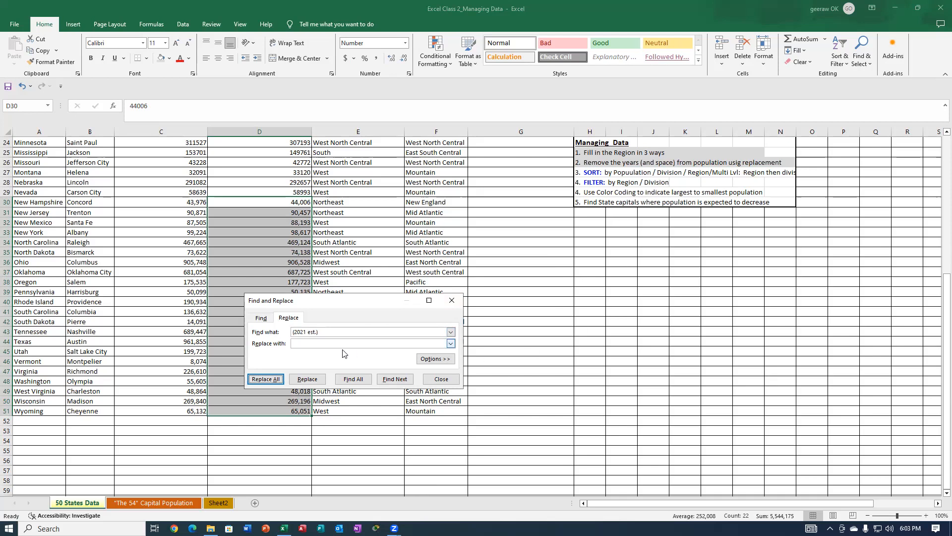
{"action": "left_click", "coordinate": [611, 172]}
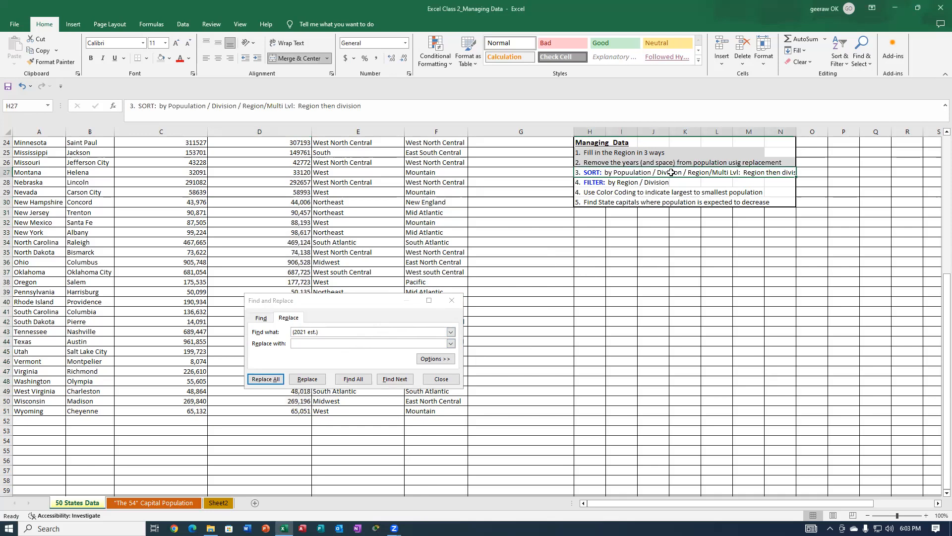
{"action": "double_click", "coordinate": [699, 172]}
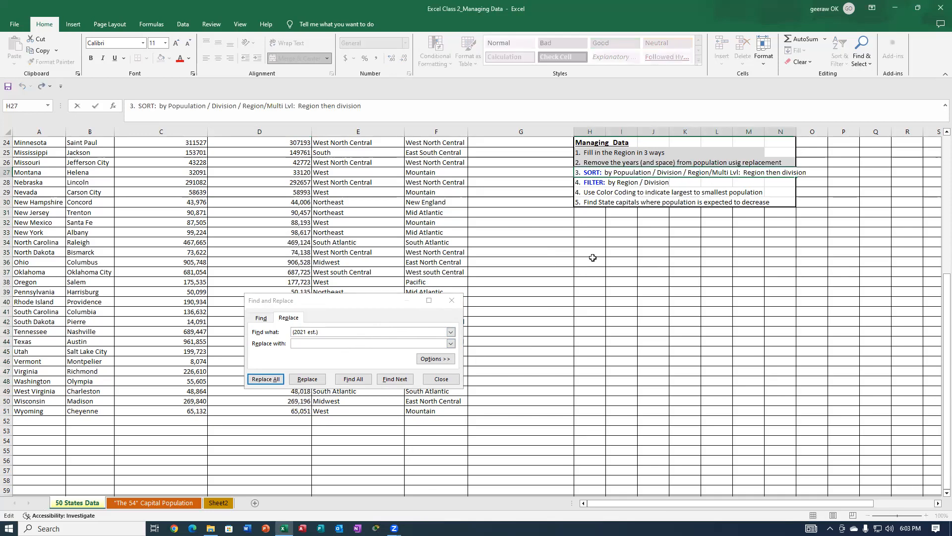
{"action": "key", "text": "Escape"}
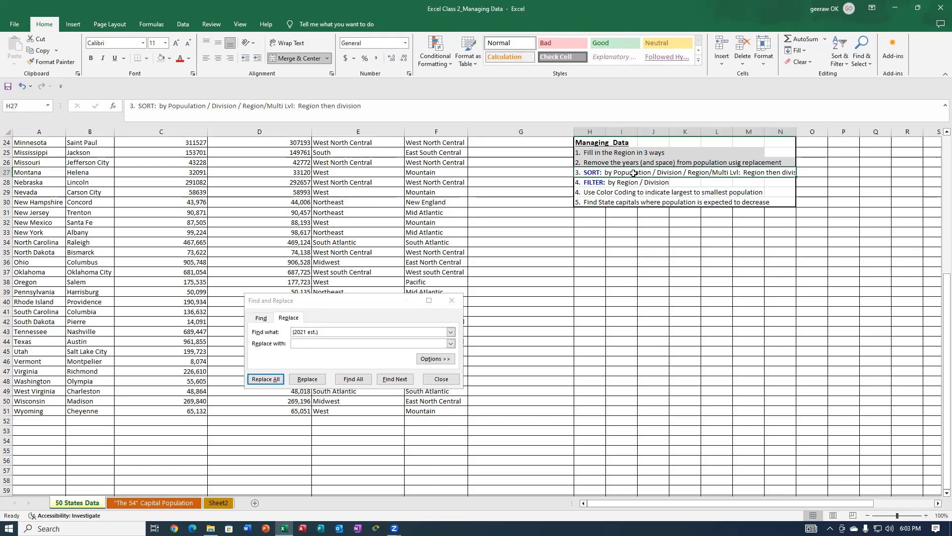
Format the word "Region" before "/Multi Lvl" in the SORT task in H27 as red strikethrough text.
{"action": "double_click", "coordinate": [711, 171]}
{"action": "left_click_drag", "start_coordinate": [711, 172], "coordinate": [690, 171]}
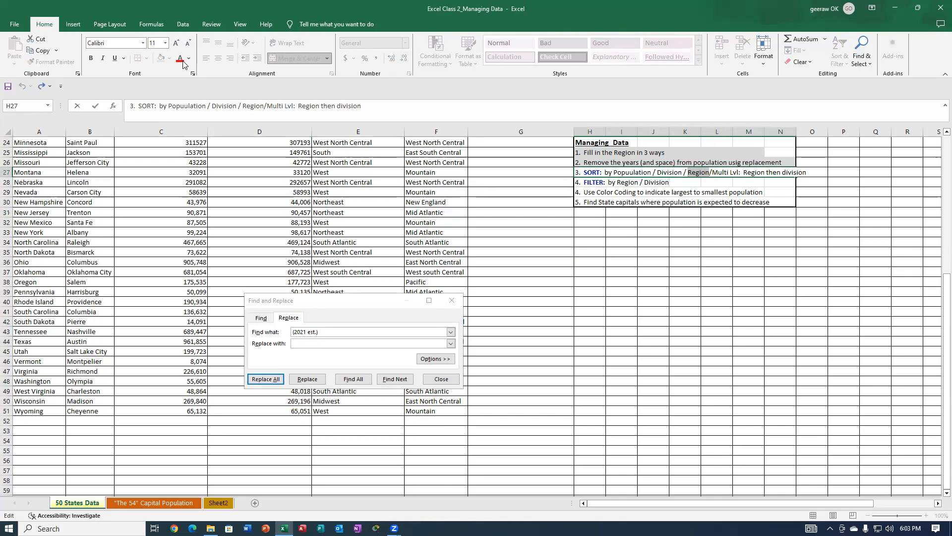
{"action": "left_click", "coordinate": [193, 74]}
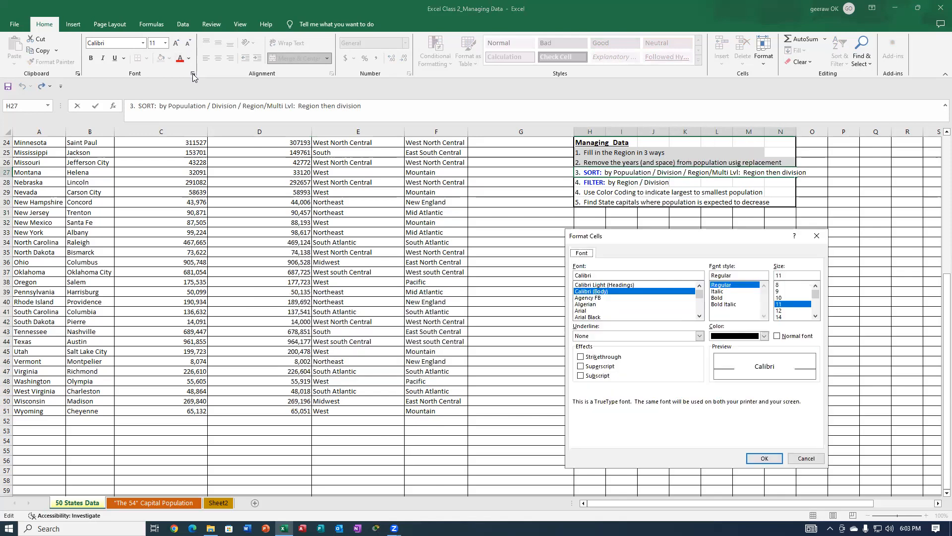
{"action": "left_click", "coordinate": [587, 358]}
{"action": "left_click", "coordinate": [765, 336]}
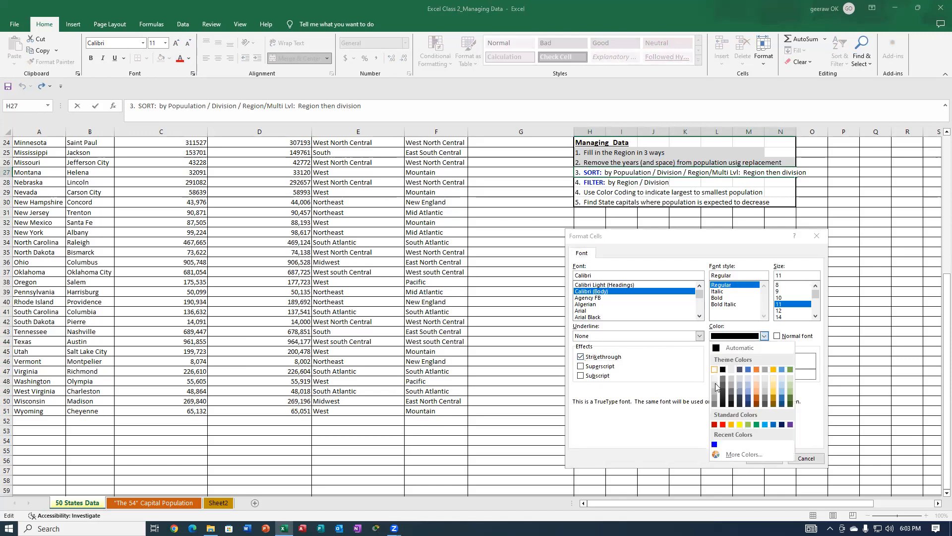
{"action": "left_click", "coordinate": [723, 424]}
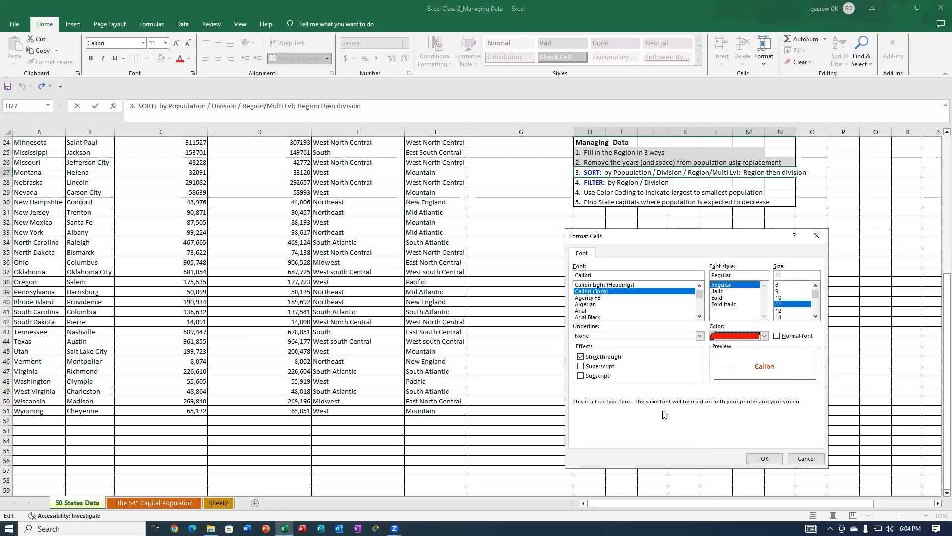
{"action": "left_click", "coordinate": [764, 458]}
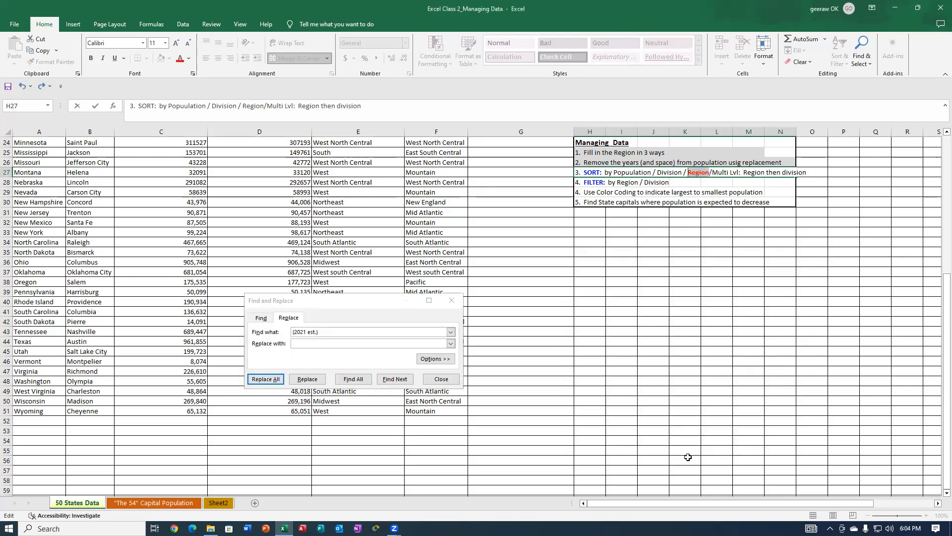
Look over the font effects in Format Cells without applying any, and close Find and Replace.
{"action": "left_click", "coordinate": [602, 270]}
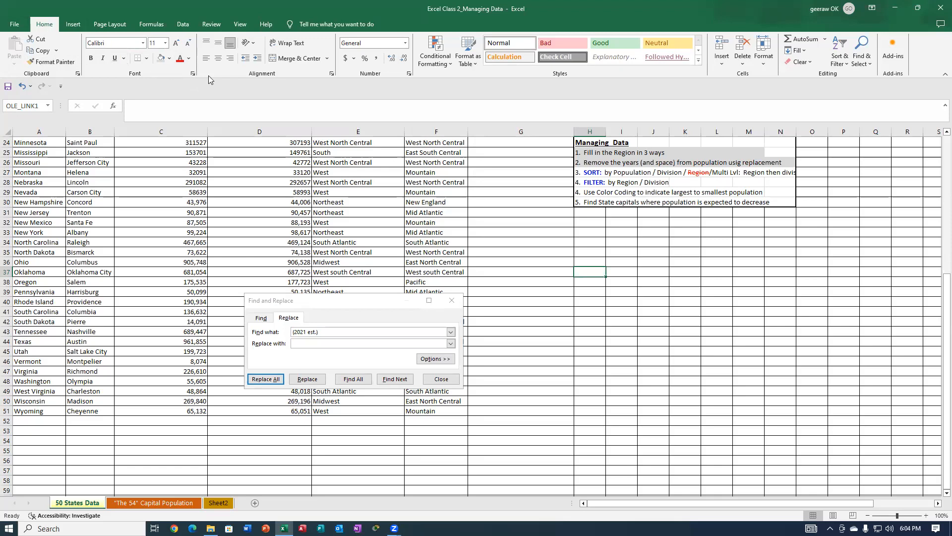
{"action": "left_click", "coordinate": [192, 74]}
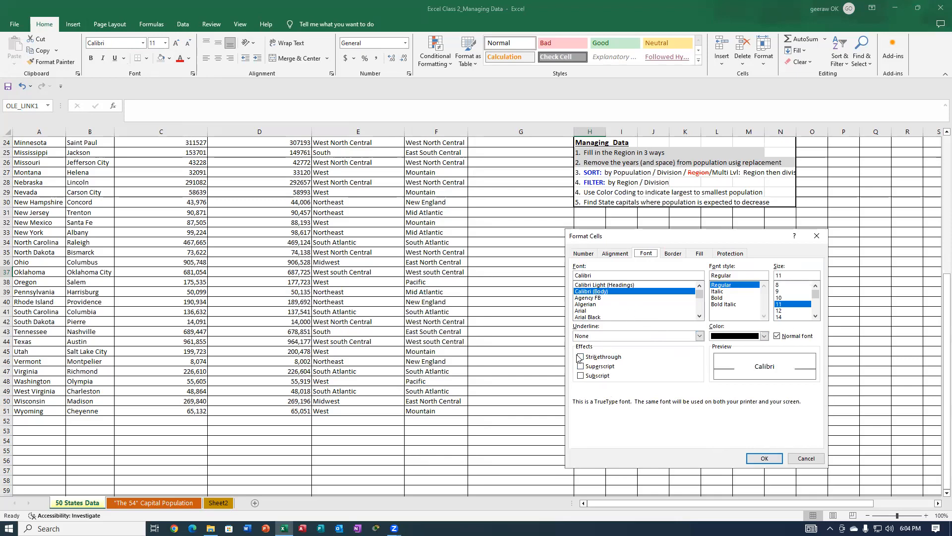
{"action": "left_click", "coordinate": [806, 458]}
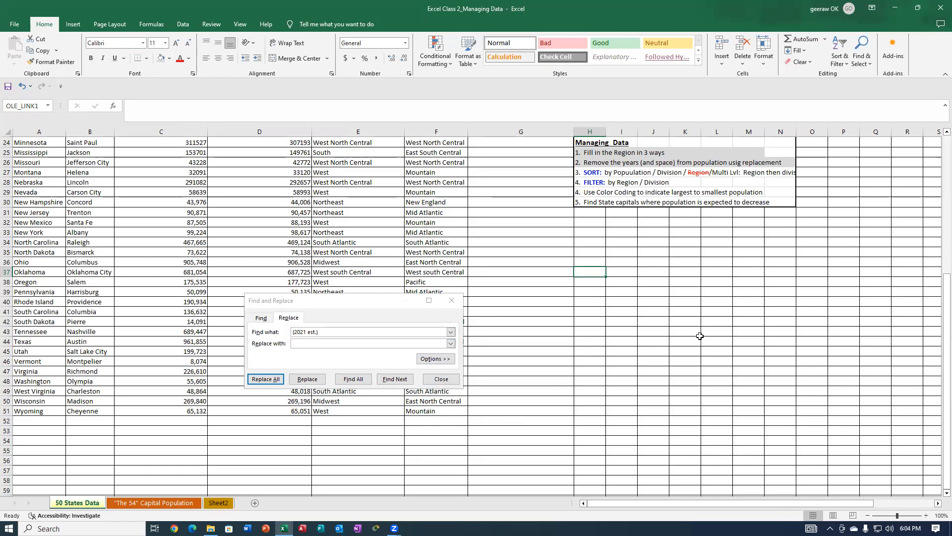
{"action": "left_click", "coordinate": [444, 380]}
{"action": "left_click", "coordinate": [662, 382]}
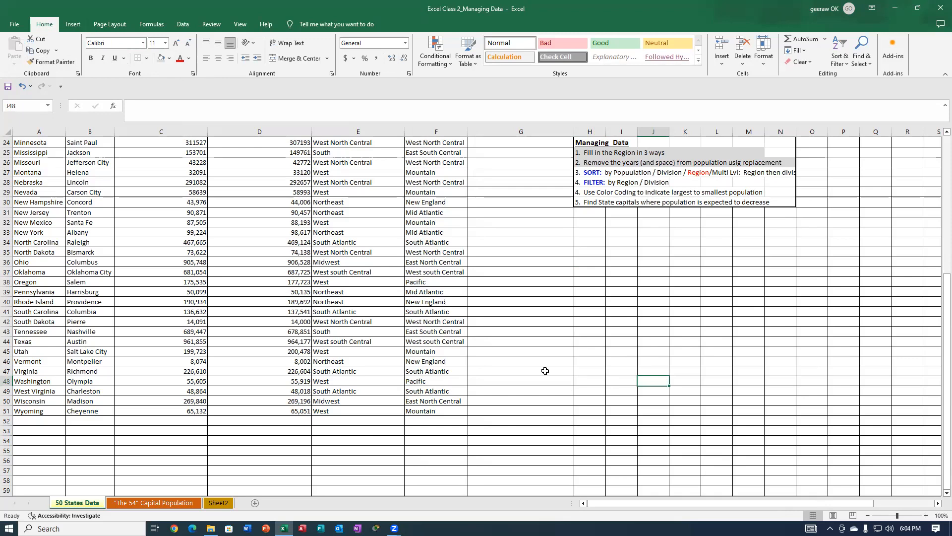
Select columns A through F of the states table and open a custom sort for them.
{"action": "left_click_drag", "start_coordinate": [939, 279], "coordinate": [937, 161]}
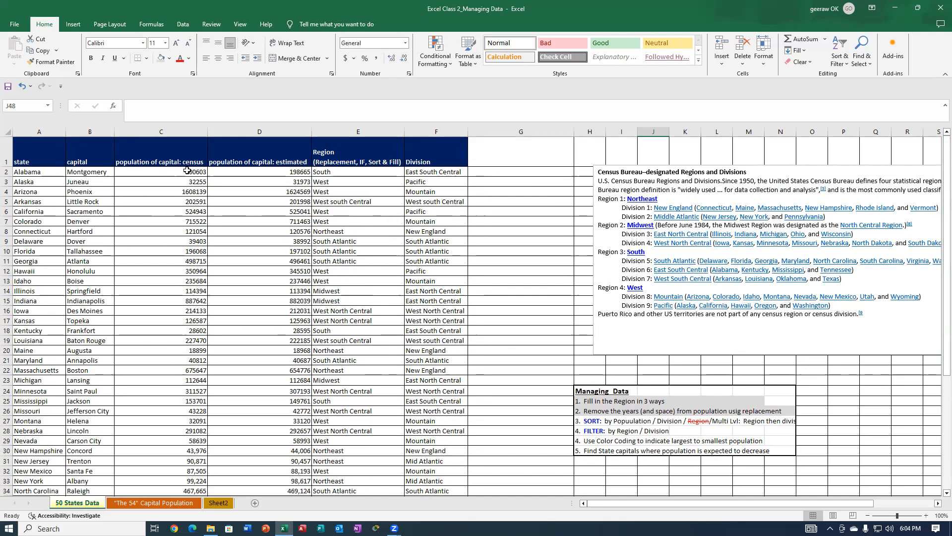
{"action": "left_click", "coordinate": [187, 130]}
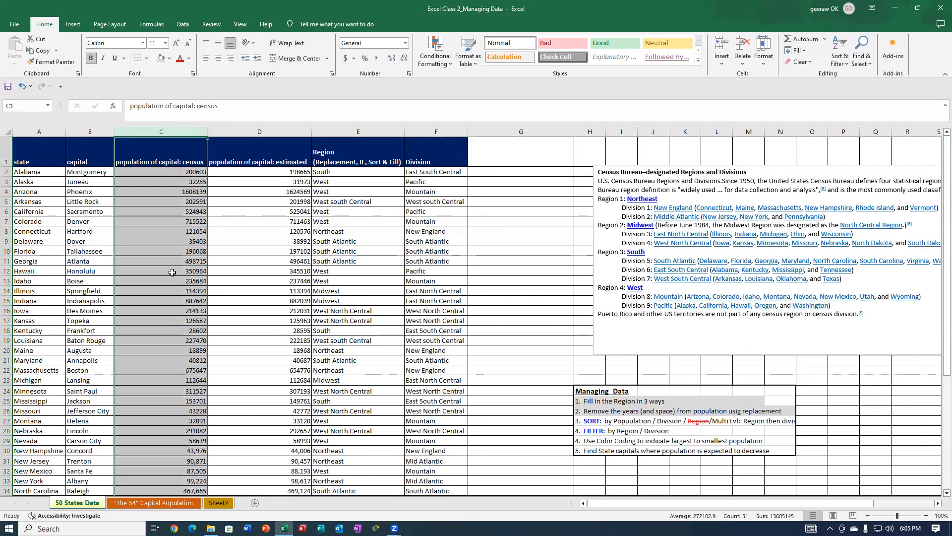
{"action": "left_click", "coordinate": [173, 173]}
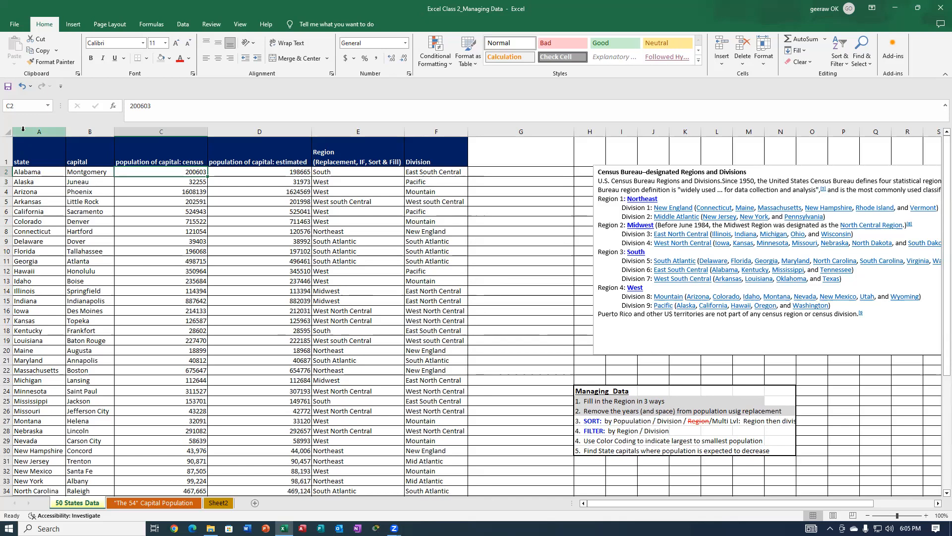
{"action": "left_click_drag", "start_coordinate": [23, 128], "coordinate": [156, 132]}
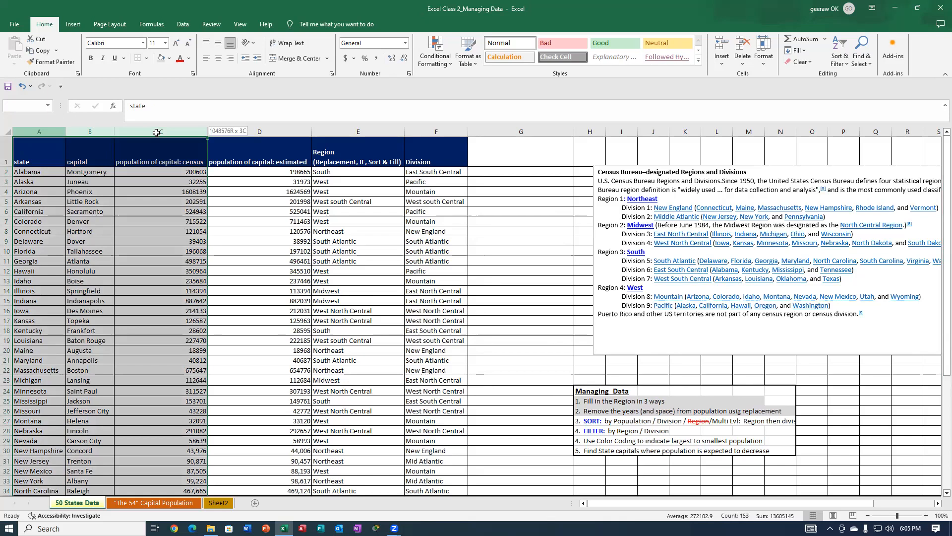
{"action": "left_click_drag", "start_coordinate": [156, 132], "coordinate": [450, 148]}
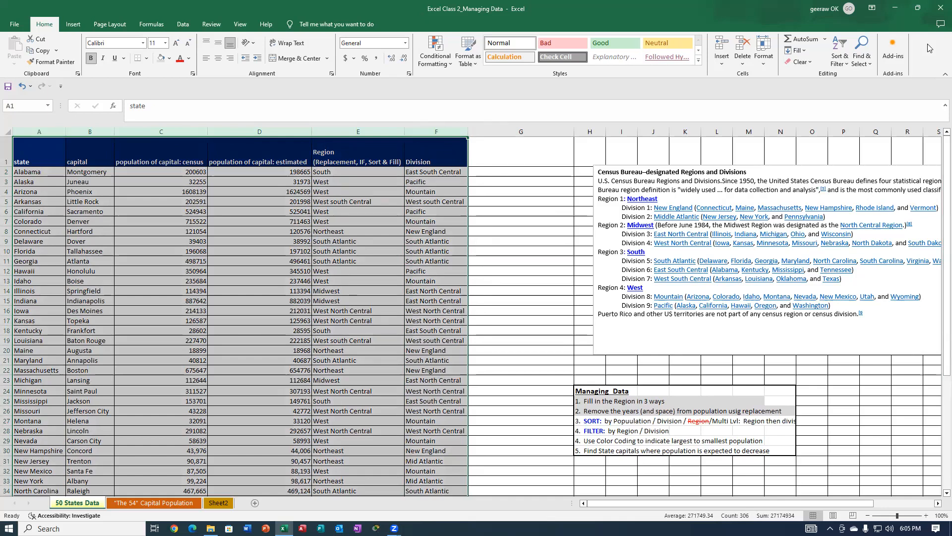
{"action": "left_click", "coordinate": [859, 50]}
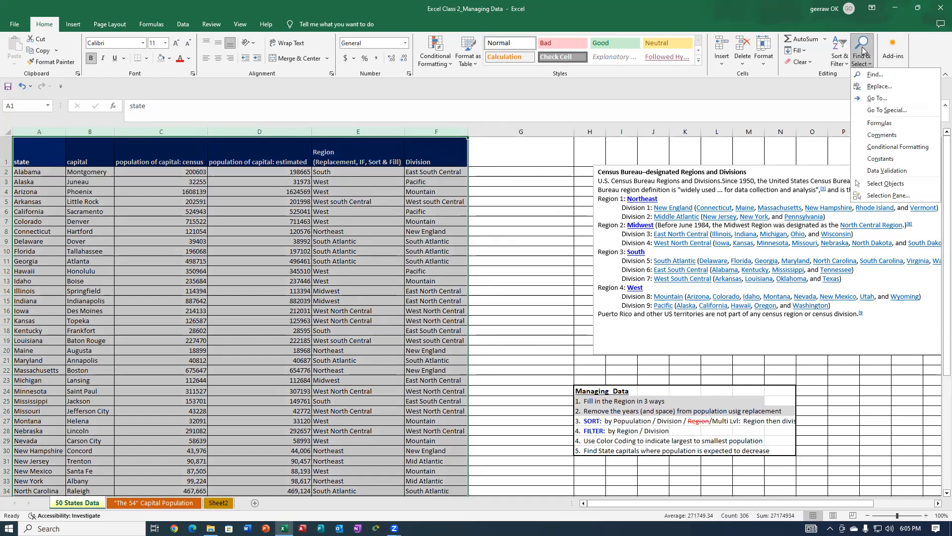
{"action": "left_click", "coordinate": [837, 48]}
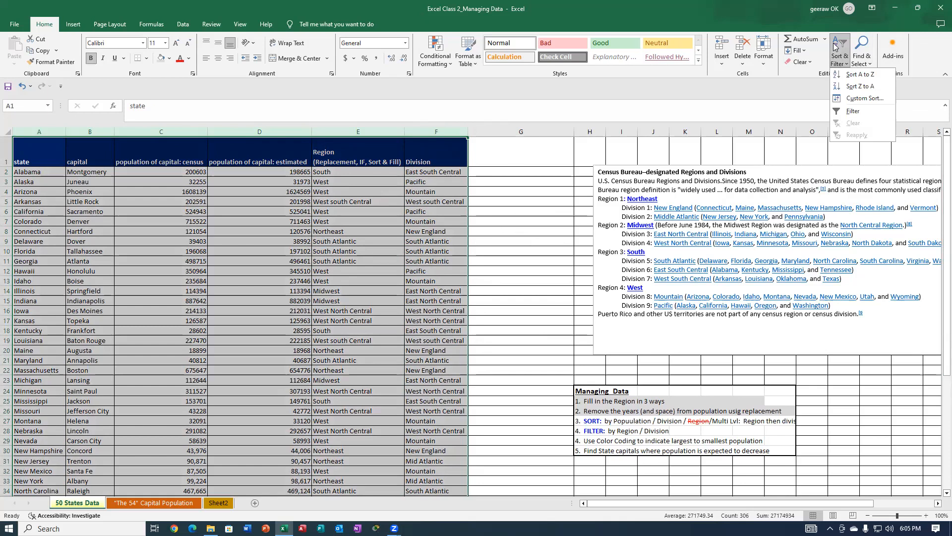
{"action": "left_click", "coordinate": [866, 99]}
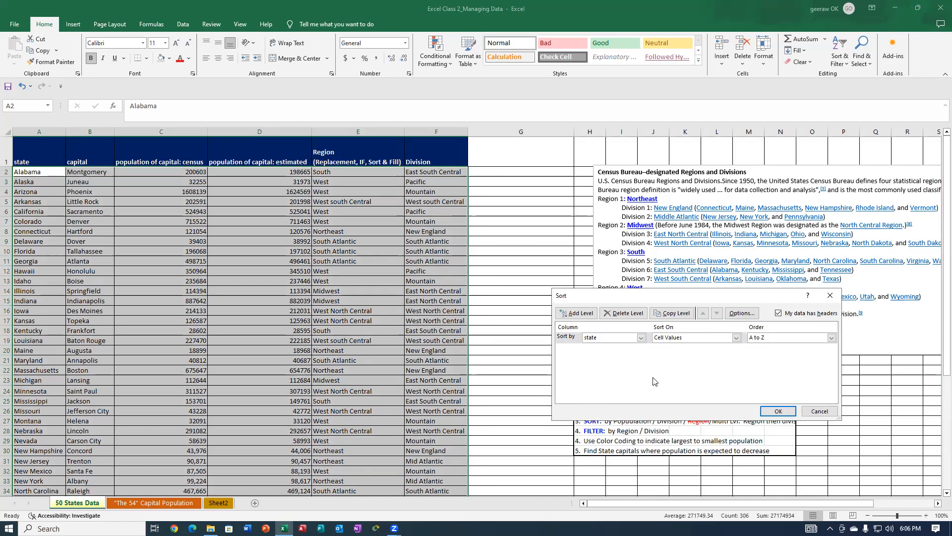
Sort the table by "population of capital: census" from smallest to largest, with state A to Z as the second level.
{"action": "left_click", "coordinate": [642, 338]}
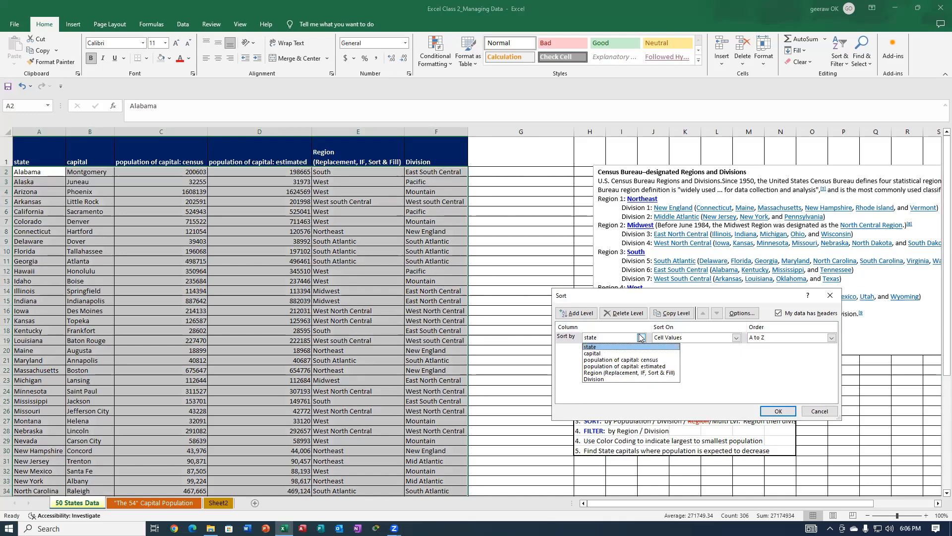
{"action": "left_click", "coordinate": [602, 360]}
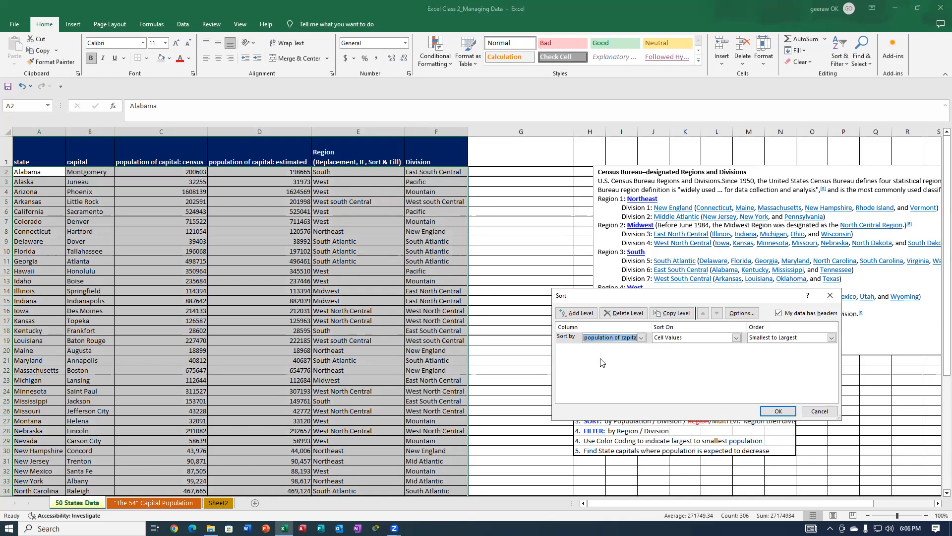
{"action": "left_click", "coordinate": [576, 314]}
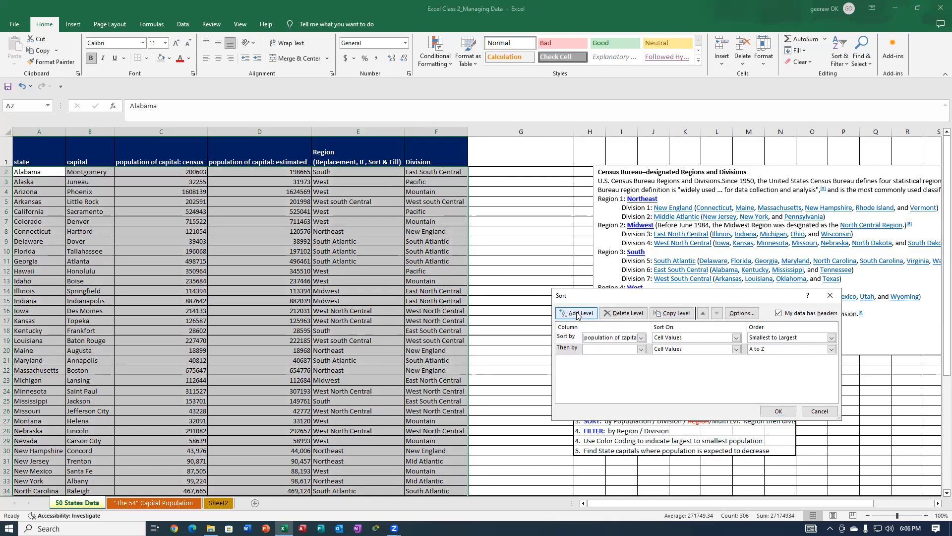
{"action": "left_click", "coordinate": [641, 350]}
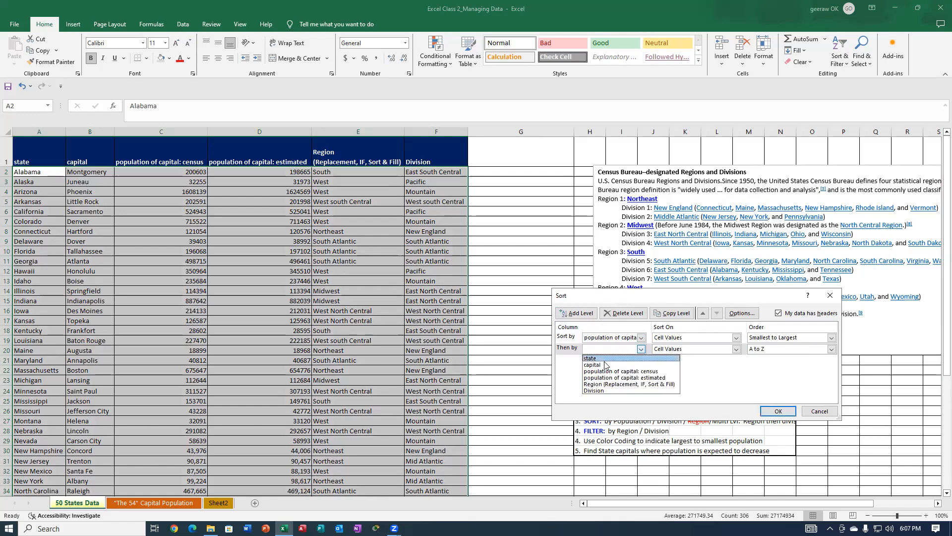
{"action": "left_click", "coordinate": [590, 358]}
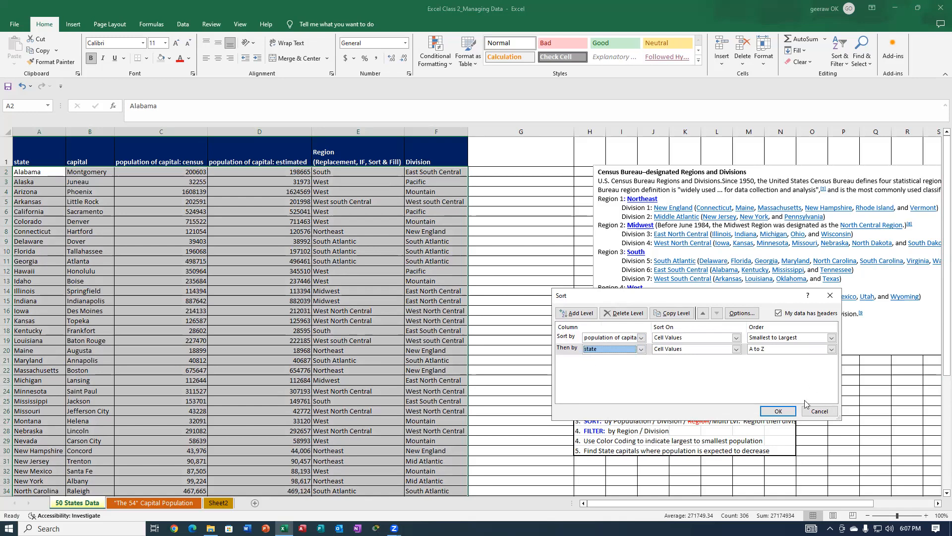
{"action": "left_click", "coordinate": [778, 410]}
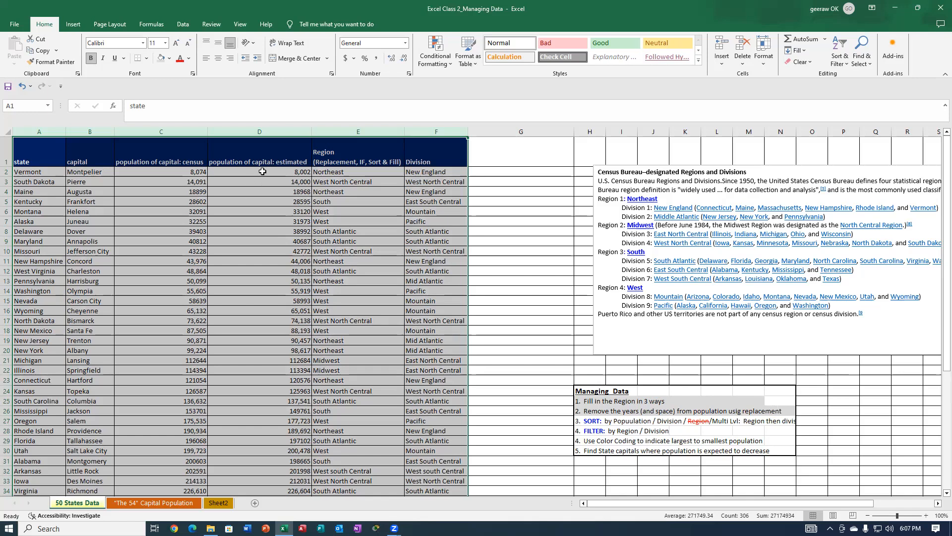
Search the census population column C for cells that carry conditional formatting.
{"action": "left_click", "coordinate": [174, 128]}
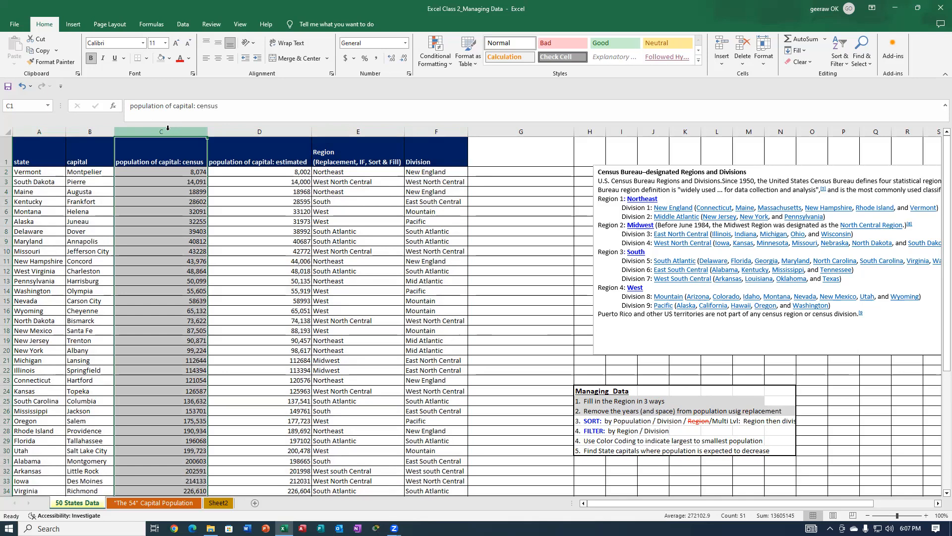
{"action": "left_click", "coordinate": [861, 50]}
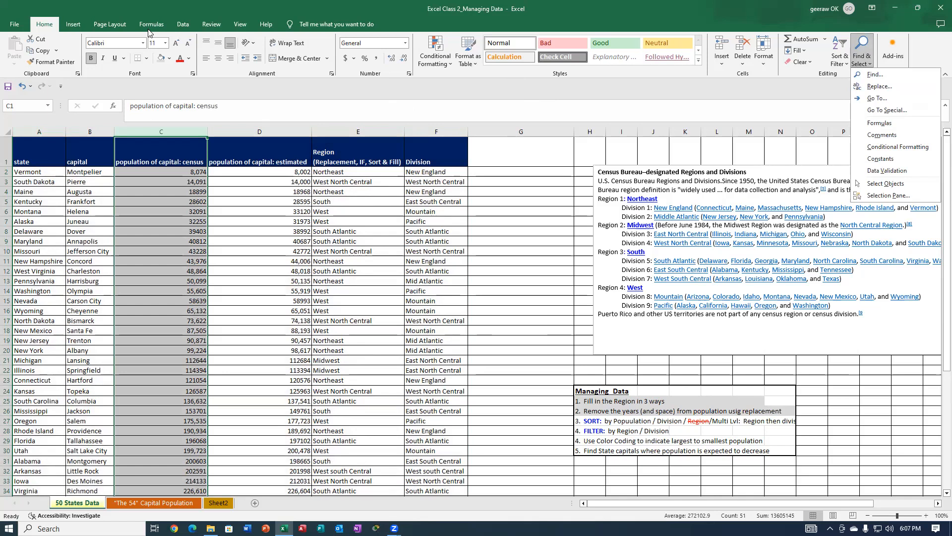
{"action": "left_click", "coordinate": [898, 146]}
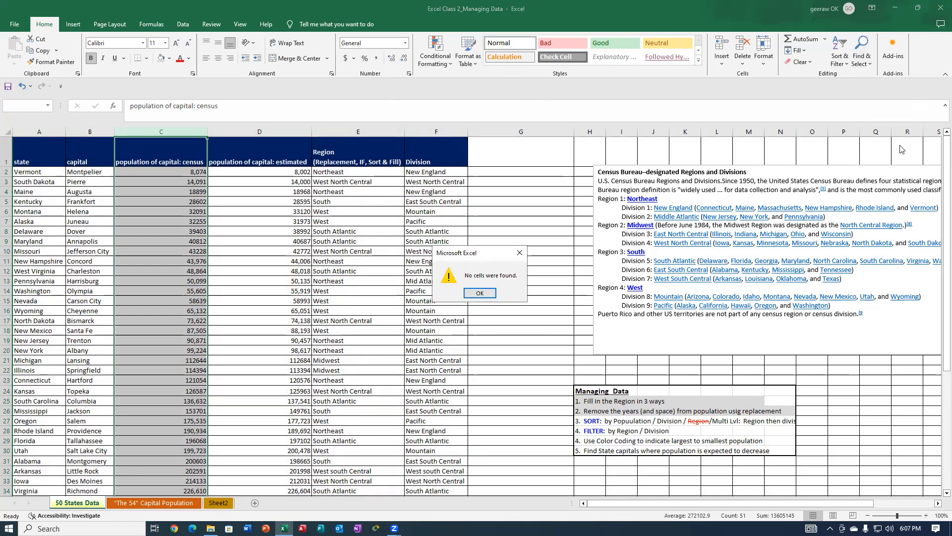
{"action": "left_click", "coordinate": [519, 252]}
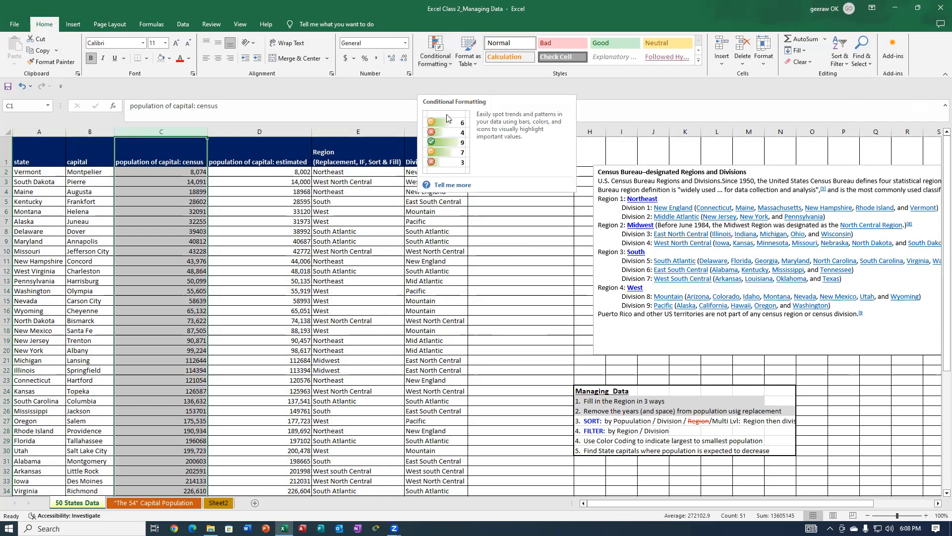
Apply a duplicate values rule with Light Red Fill with Dark Red Text to column C and check the column for highlighted cells.
{"action": "left_click", "coordinate": [441, 50]}
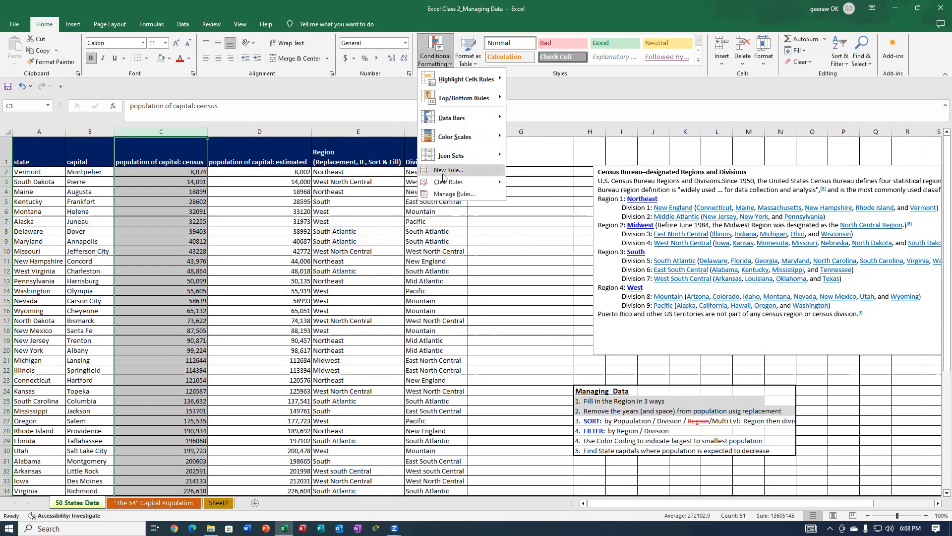
{"action": "mouse_move", "coordinate": [443, 182]}
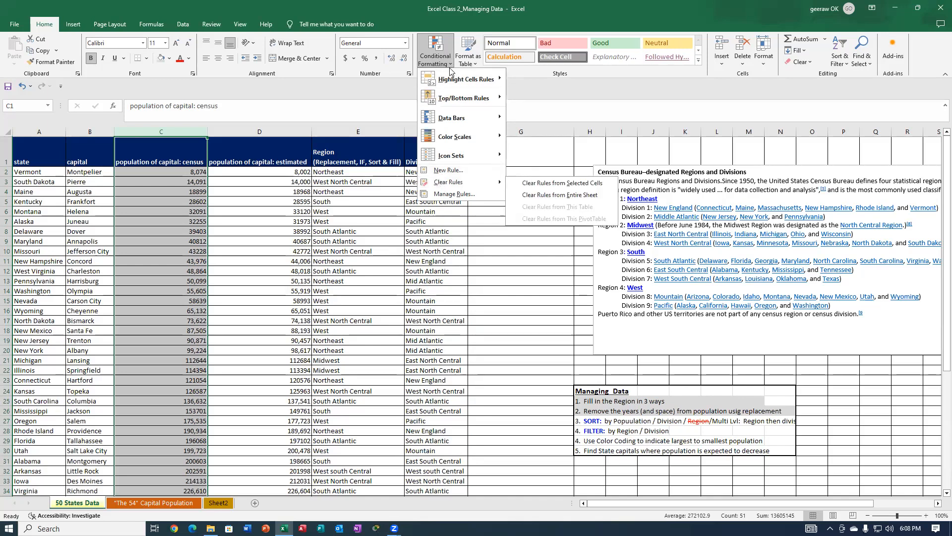
{"action": "mouse_move", "coordinate": [450, 82]}
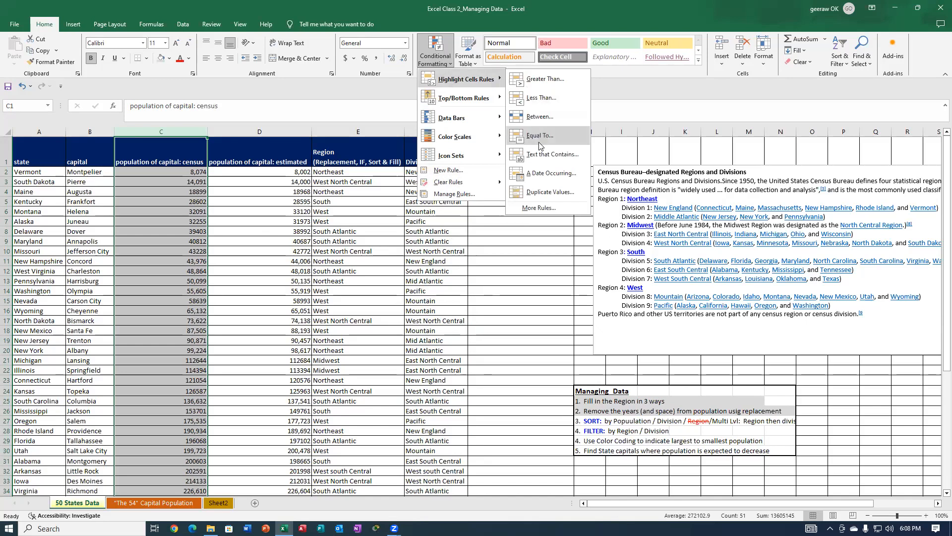
{"action": "left_click", "coordinate": [548, 193]}
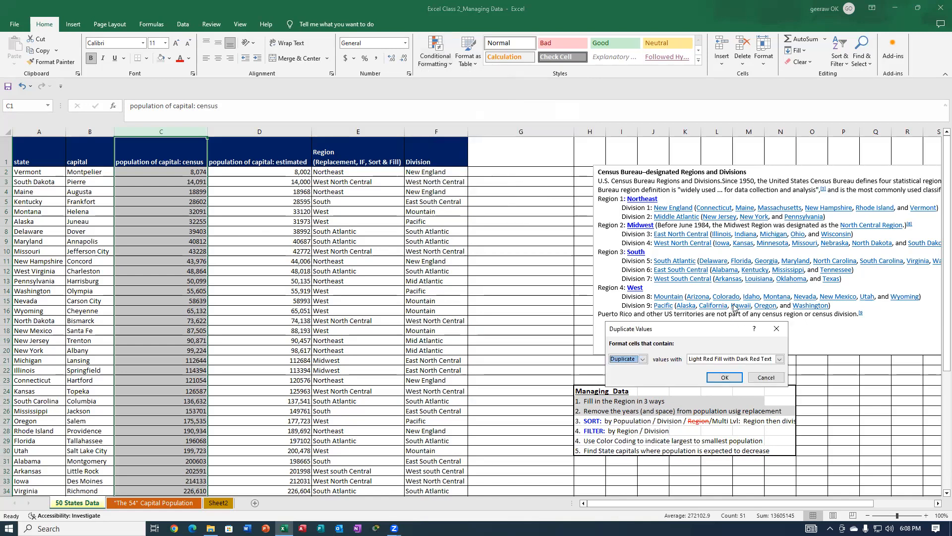
{"action": "left_click", "coordinate": [728, 380]}
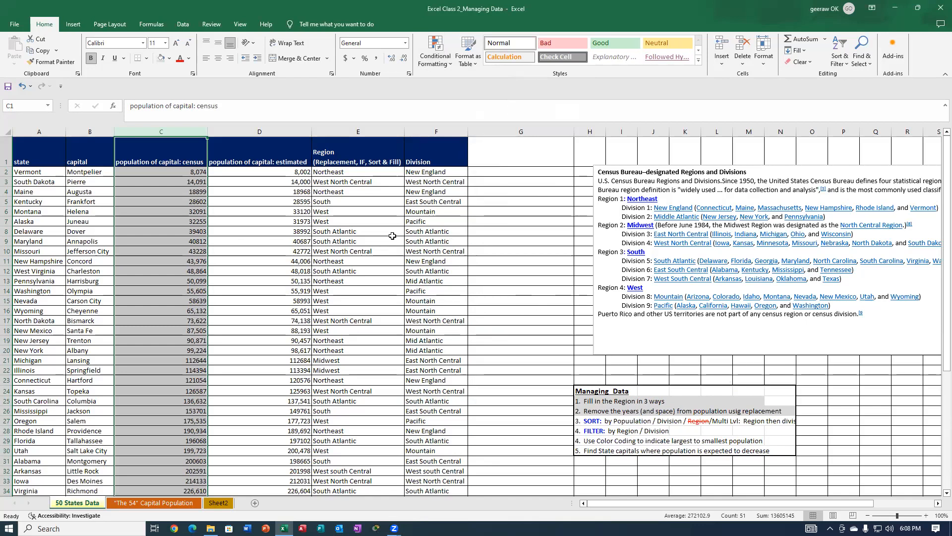
{"action": "scroll", "coordinate": [265, 260], "scroll_direction": "down", "scroll_amount": 10}
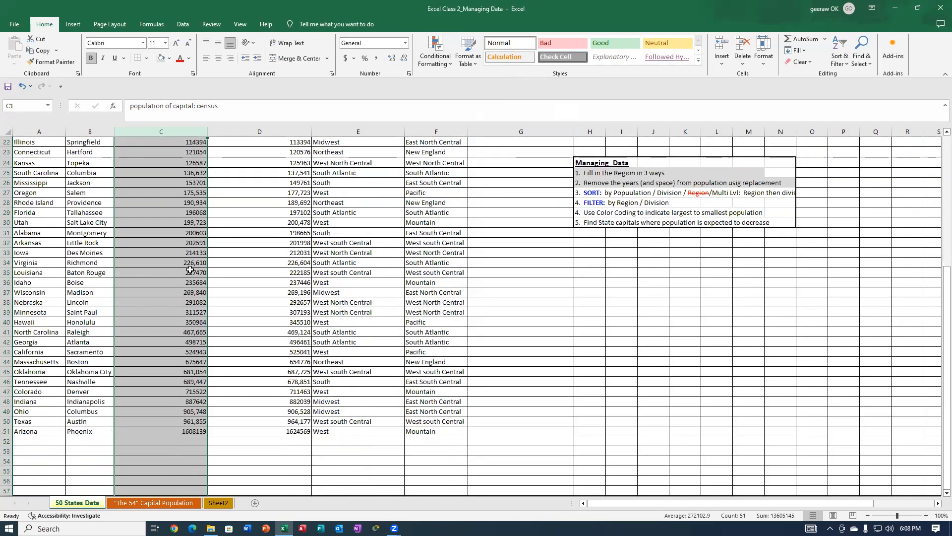
{"action": "scroll", "coordinate": [186, 269], "scroll_direction": "down", "scroll_amount": 1}
{"action": "scroll", "coordinate": [189, 267], "scroll_direction": "up", "scroll_amount": 5}
{"action": "scroll", "coordinate": [193, 264], "scroll_direction": "up", "scroll_amount": 6}
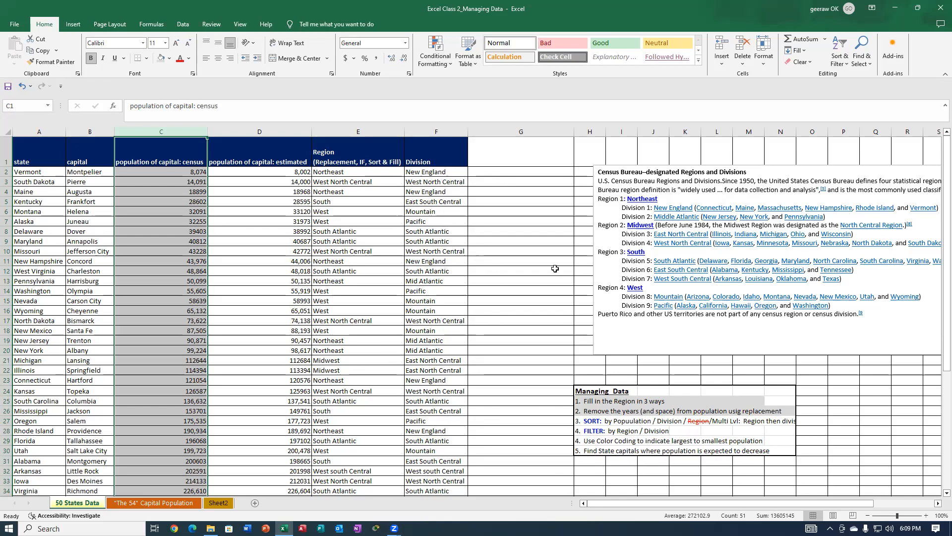
Turn on filtering for columns A through F of the states table.
{"action": "left_click", "coordinate": [620, 421]}
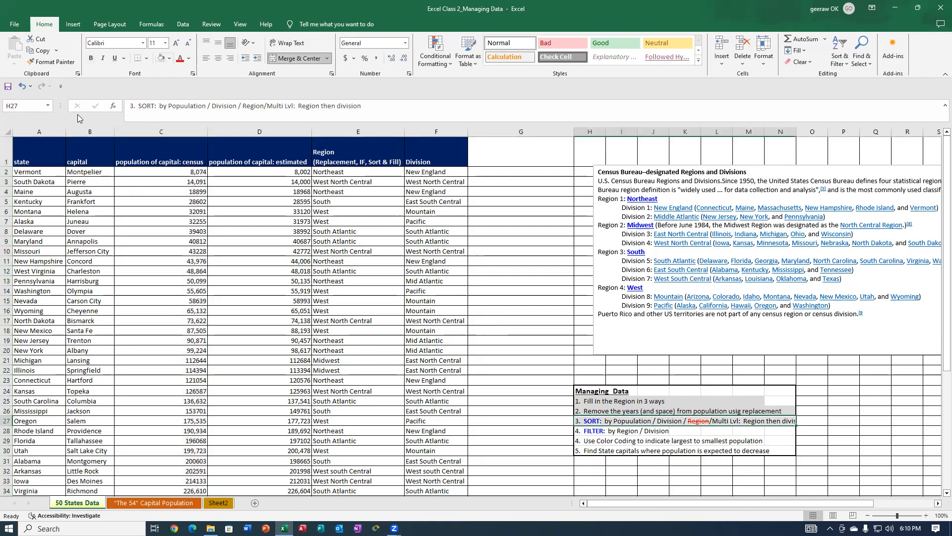
{"action": "left_click_drag", "start_coordinate": [34, 128], "coordinate": [458, 140]}
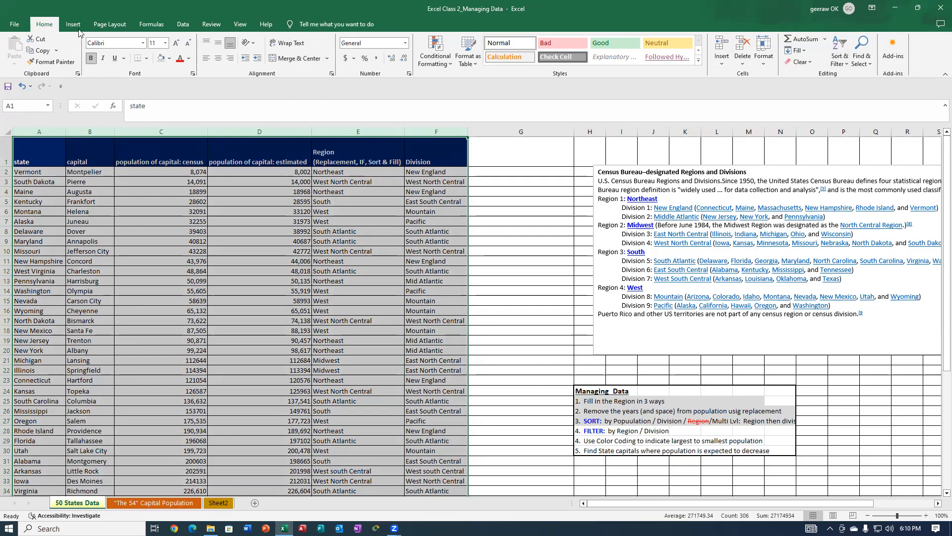
{"action": "left_click", "coordinate": [842, 48]}
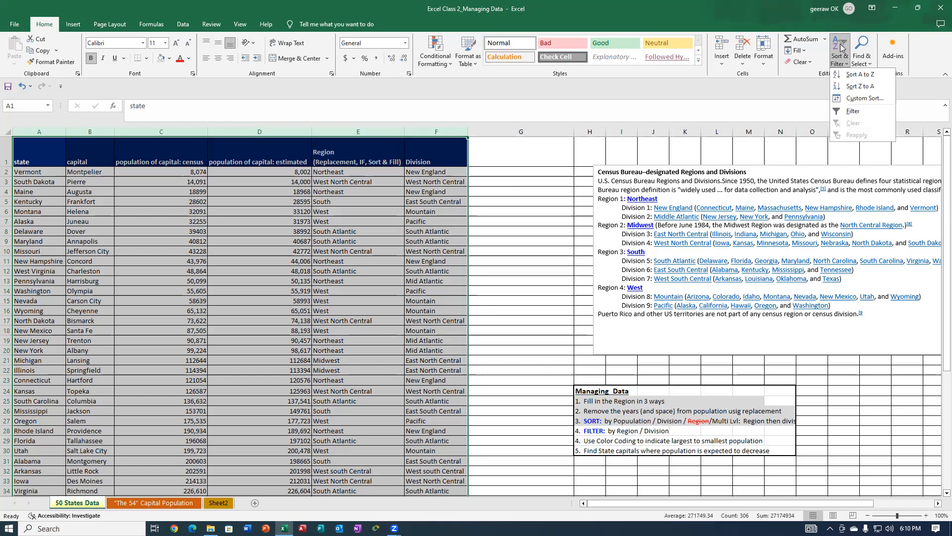
{"action": "left_click", "coordinate": [866, 111]}
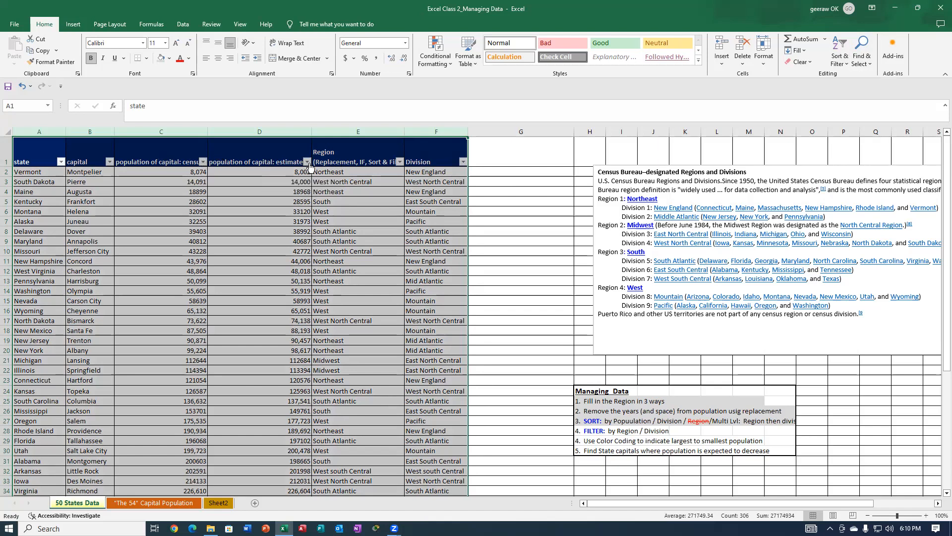
Filter the Division column to show only Mountain and New England.
{"action": "left_click", "coordinate": [463, 162]}
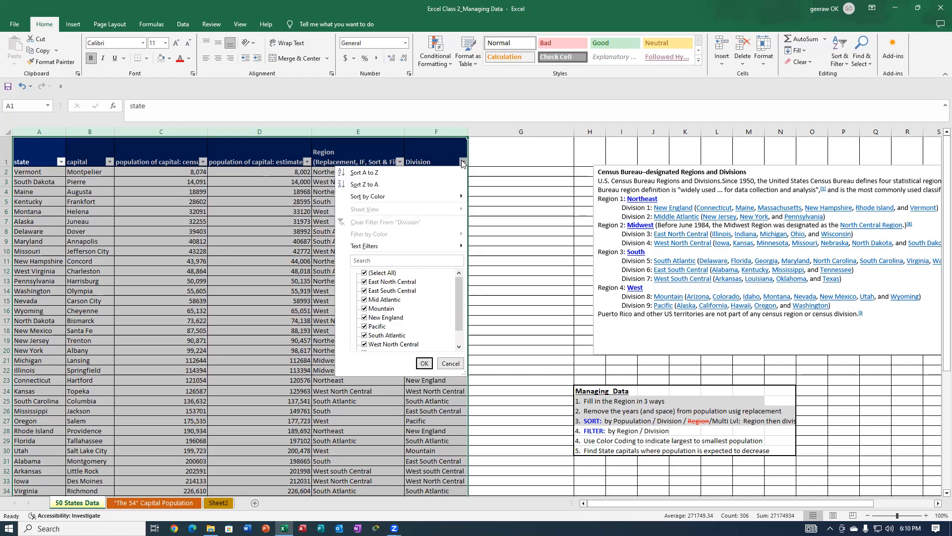
{"action": "left_click", "coordinate": [365, 273]}
{"action": "left_click", "coordinate": [364, 317]}
{"action": "left_click", "coordinate": [365, 309]}
{"action": "left_click", "coordinate": [424, 363]}
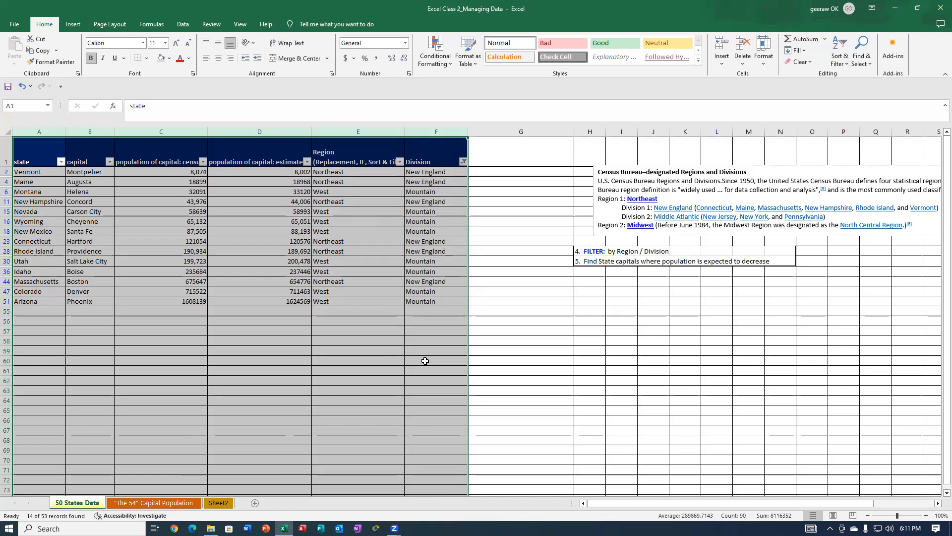
Undo the Division filter, and turn filtering off and back on for the states table.
{"action": "left_click", "coordinate": [22, 87]}
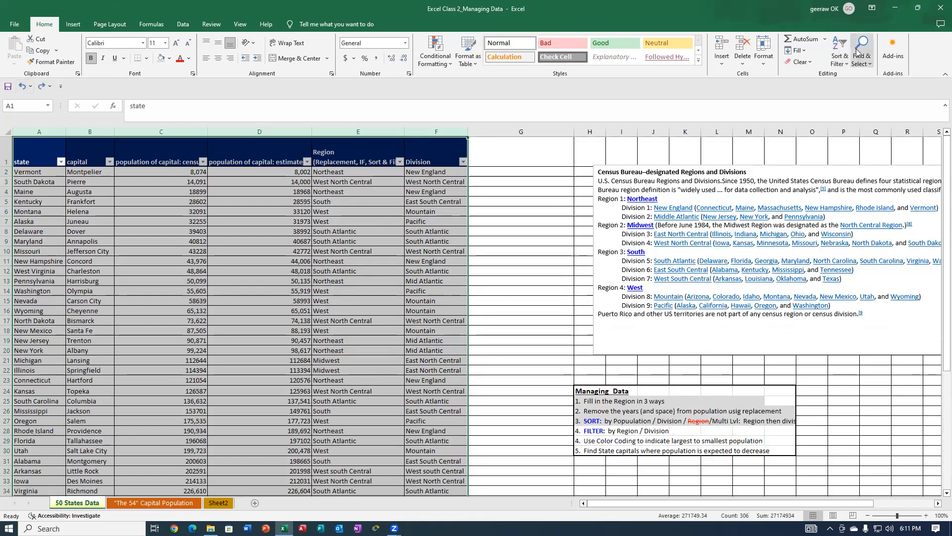
{"action": "left_click", "coordinate": [838, 51]}
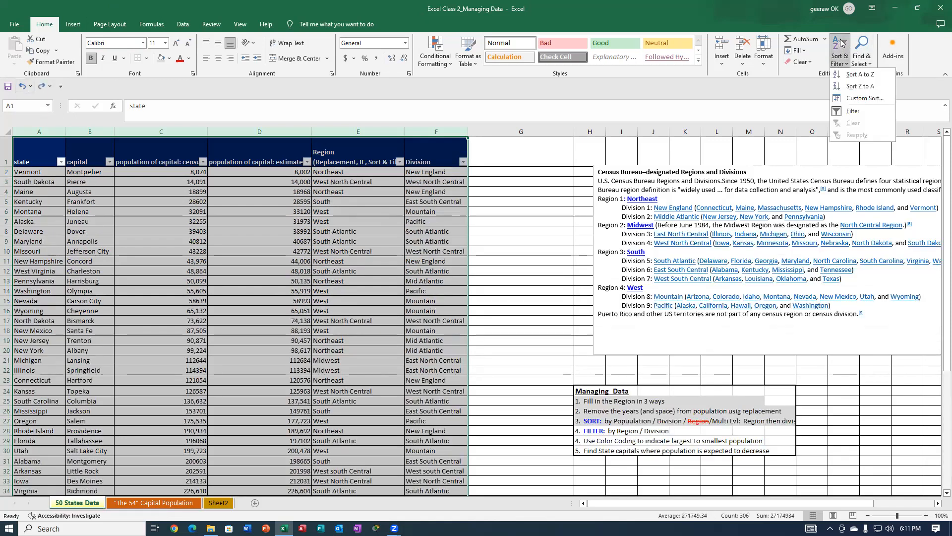
{"action": "left_click", "coordinate": [852, 112]}
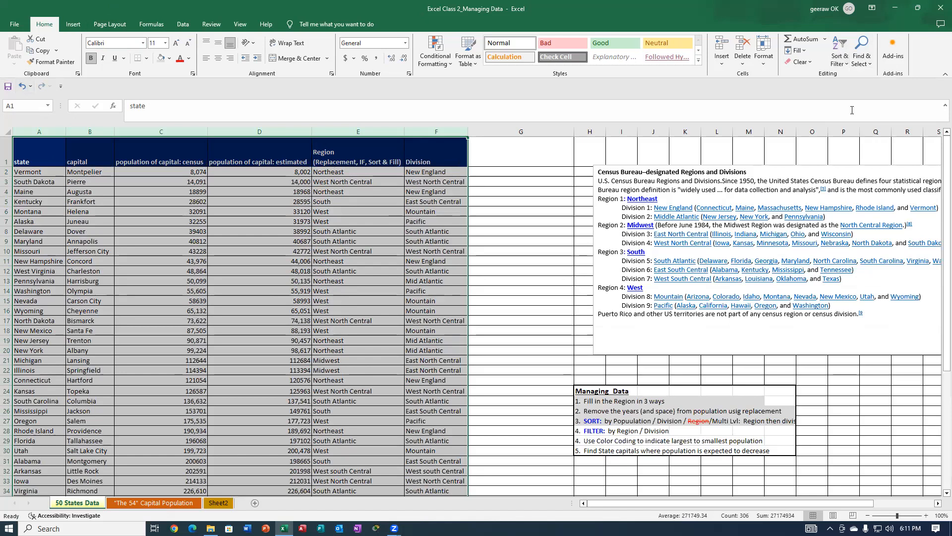
{"action": "left_click", "coordinate": [845, 50]}
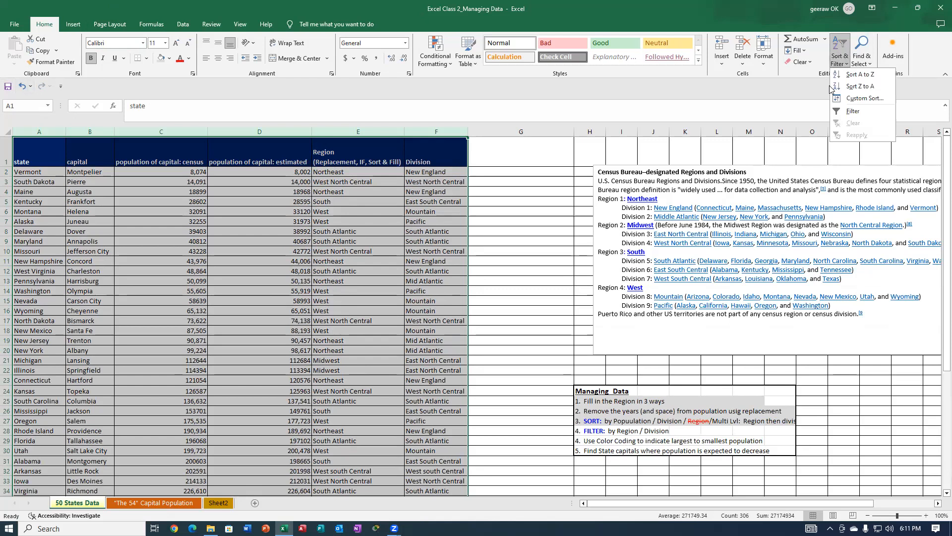
{"action": "left_click", "coordinate": [851, 111]}
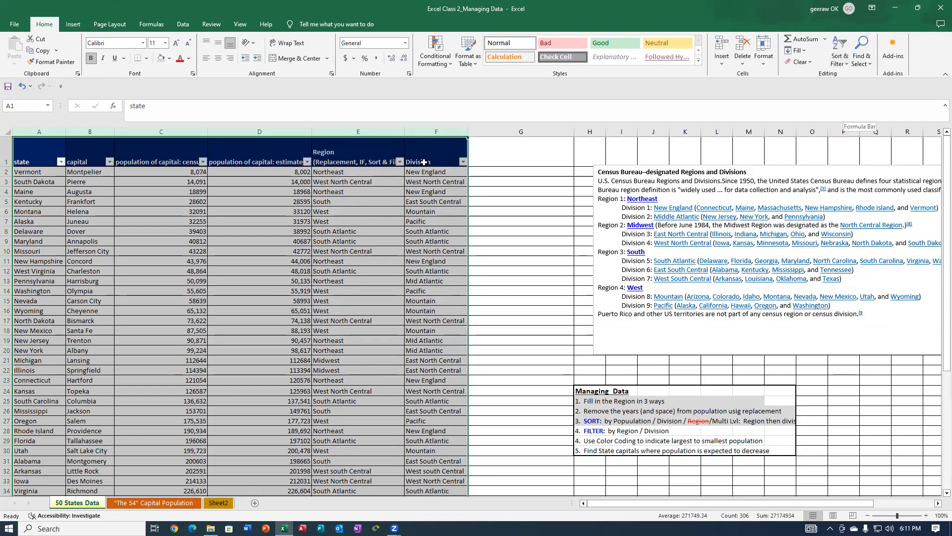
Filter the Division column to show every division except New England.
{"action": "left_click", "coordinate": [463, 162]}
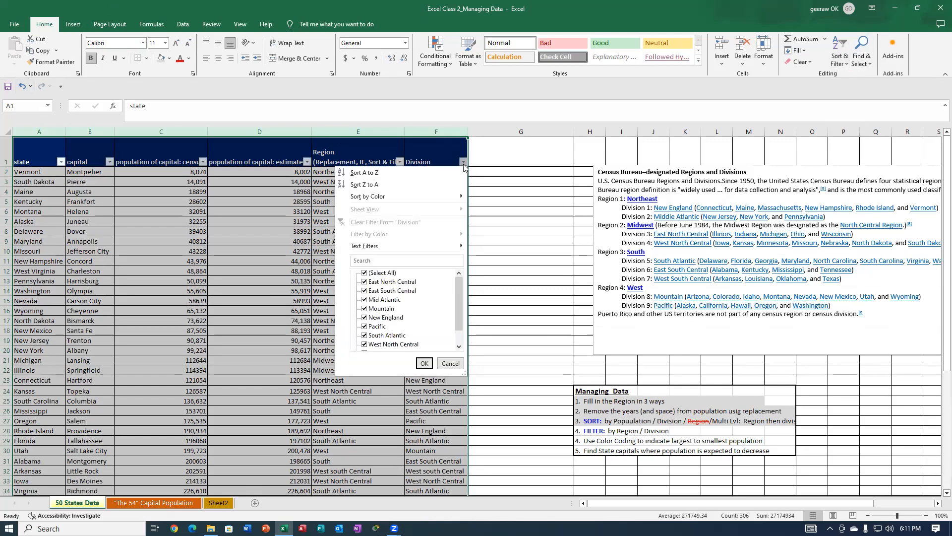
{"action": "left_click", "coordinate": [364, 273]}
{"action": "left_click", "coordinate": [364, 317]}
{"action": "left_click", "coordinate": [365, 327]}
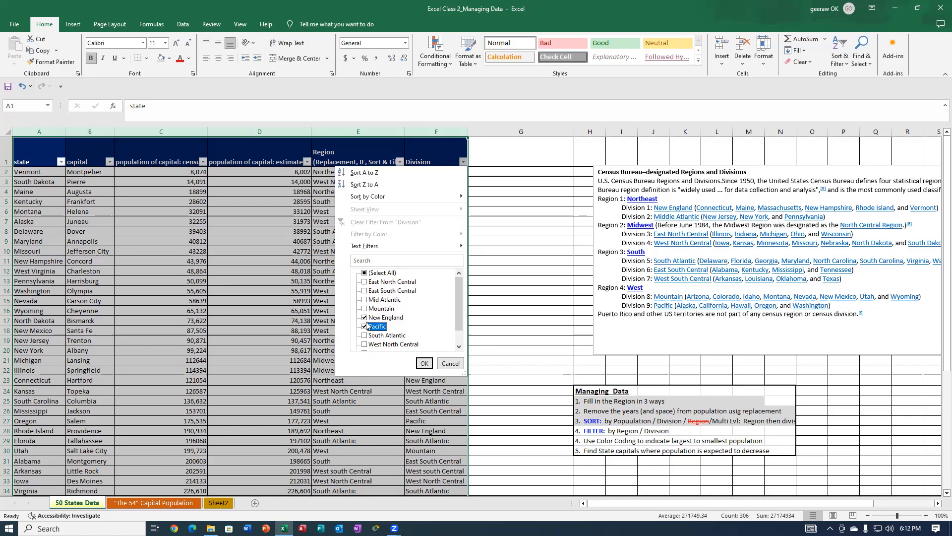
{"action": "left_click", "coordinate": [365, 273]}
{"action": "left_click", "coordinate": [365, 317]}
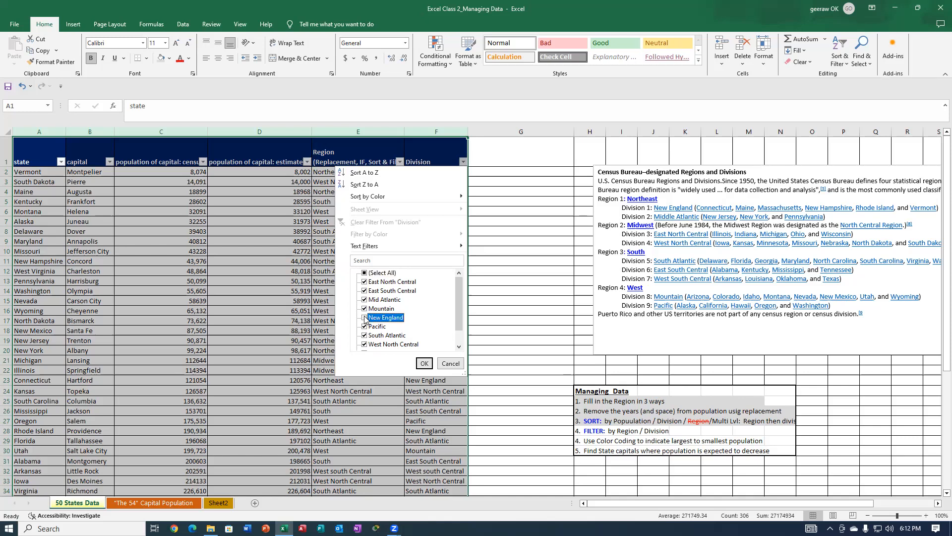
{"action": "left_click", "coordinate": [424, 364]}
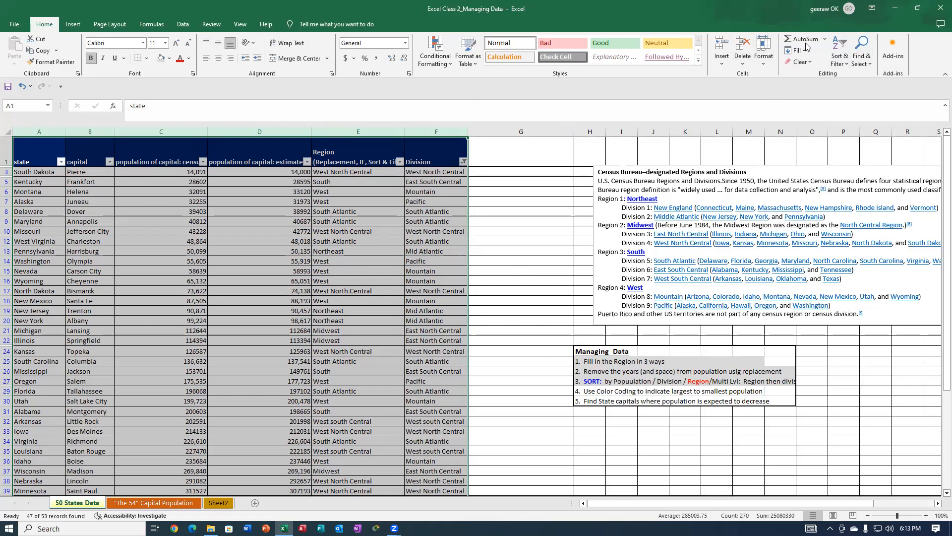
Change the Division filter to show only East North Central and East South Central.
{"action": "left_click", "coordinate": [841, 54]}
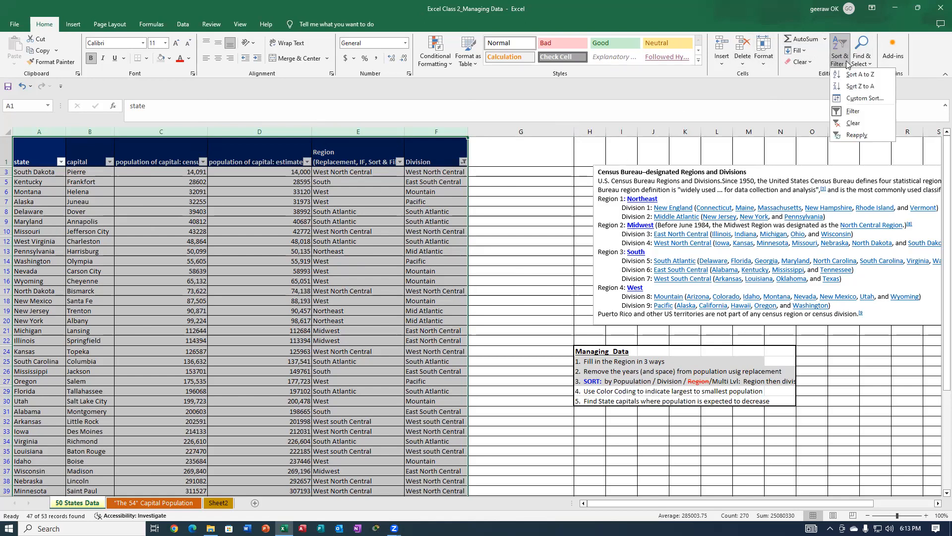
{"action": "left_click", "coordinate": [458, 159]}
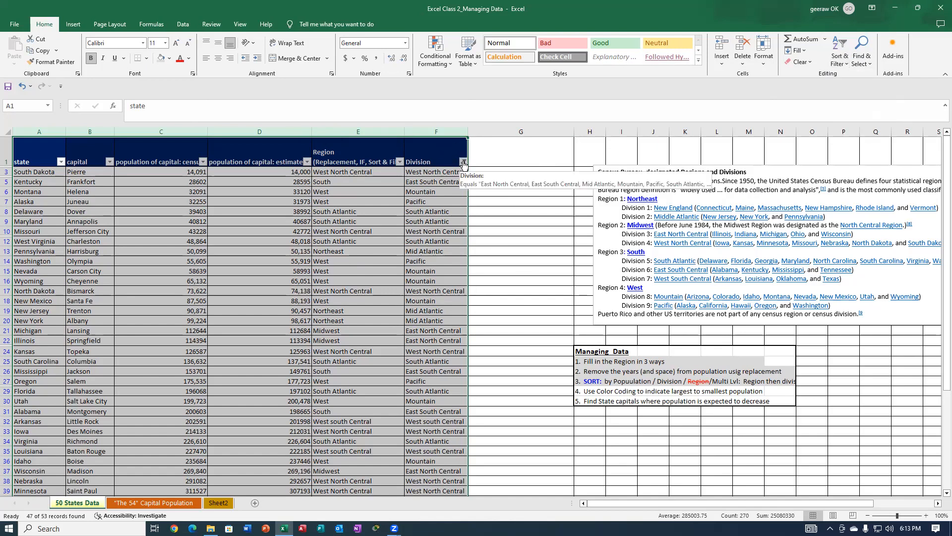
{"action": "left_click", "coordinate": [463, 161]}
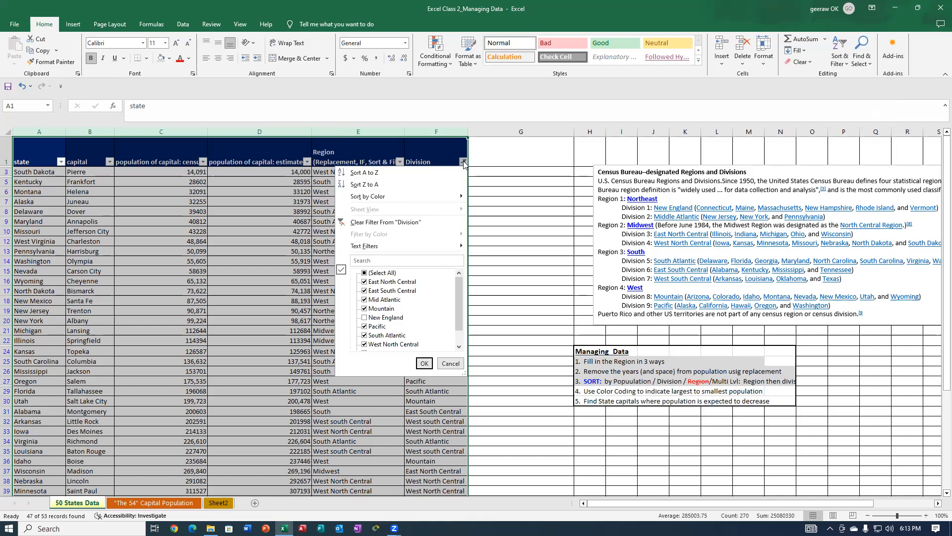
{"action": "left_click", "coordinate": [364, 273]}
{"action": "left_click", "coordinate": [365, 274]}
{"action": "left_click", "coordinate": [365, 282]}
{"action": "left_click", "coordinate": [364, 291]}
{"action": "left_click", "coordinate": [426, 365]}
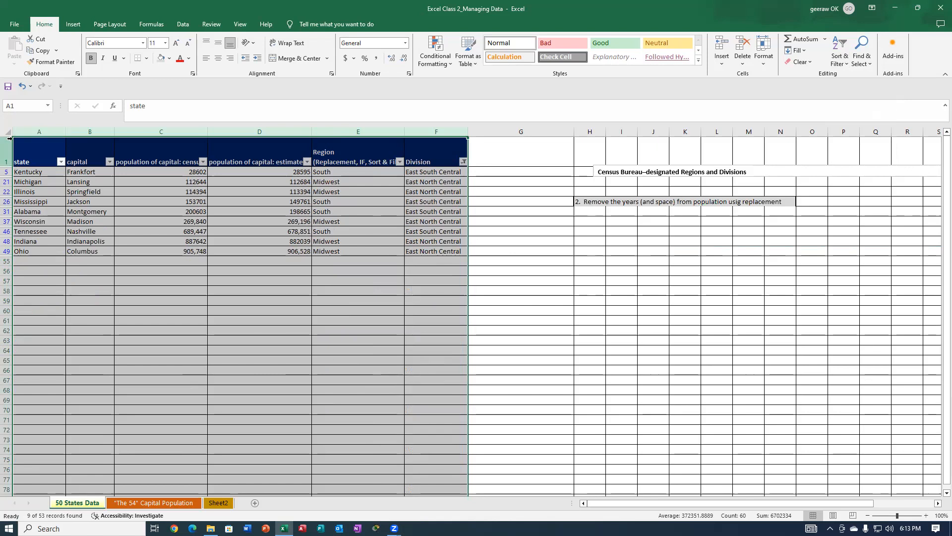
{"action": "right_click", "coordinate": [244, 308]}
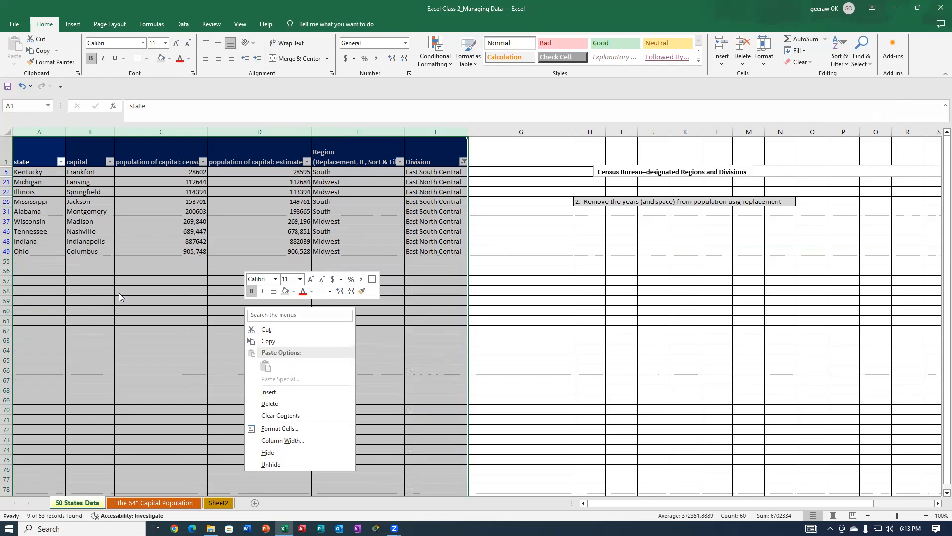
{"action": "left_click", "coordinate": [545, 315]}
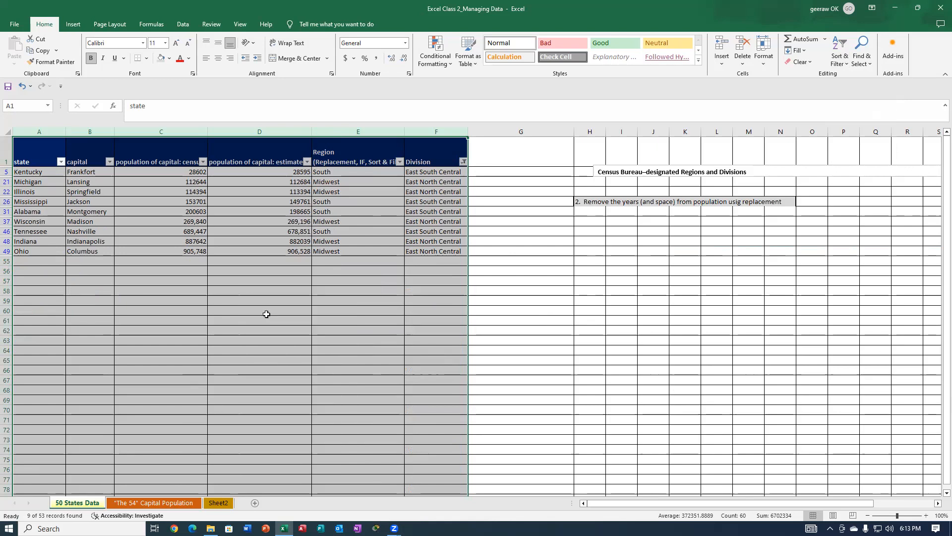
{"action": "right_click", "coordinate": [206, 306]}
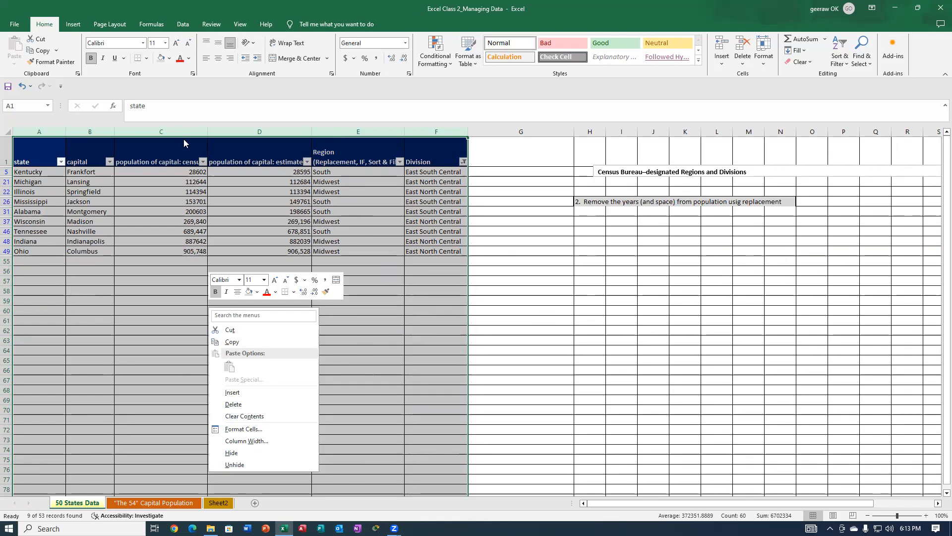
{"action": "left_click", "coordinate": [536, 273]}
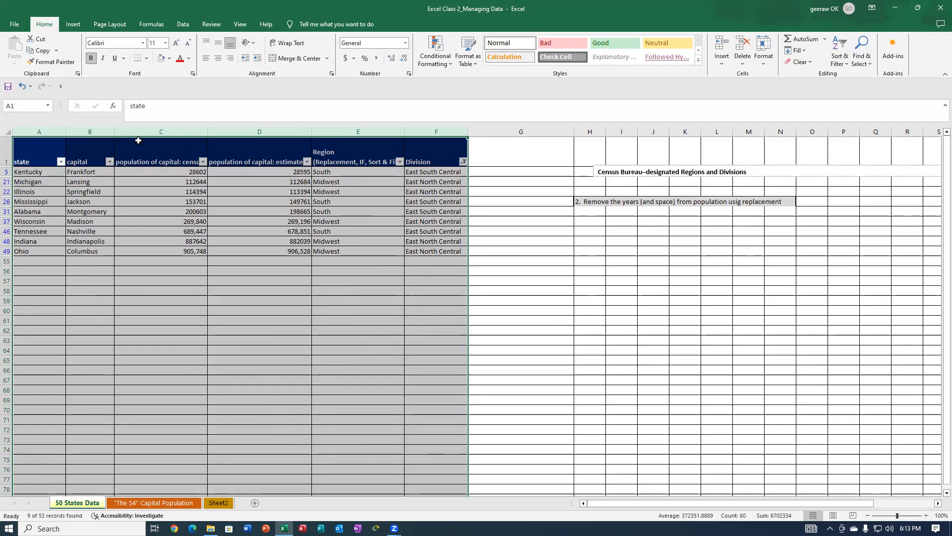
{"action": "right_click", "coordinate": [149, 267]}
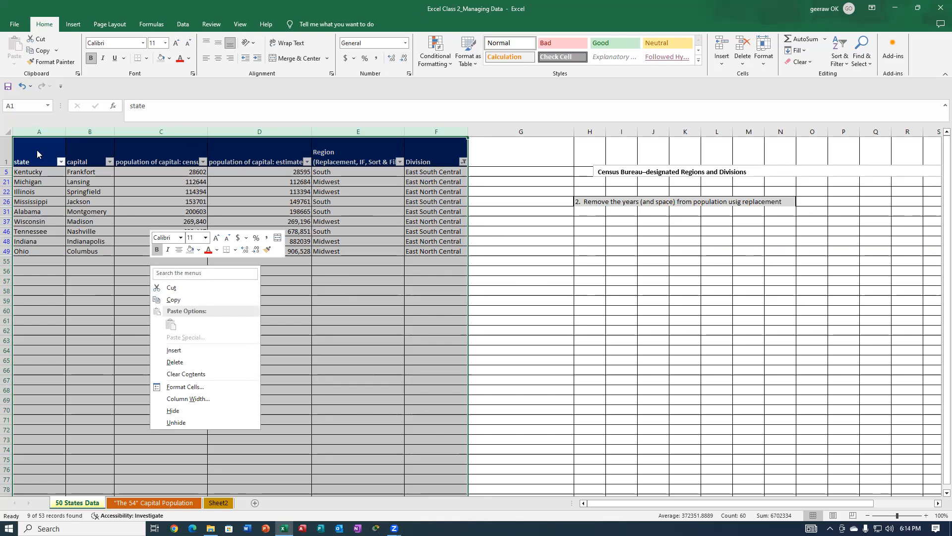
{"action": "left_click", "coordinate": [8, 133]}
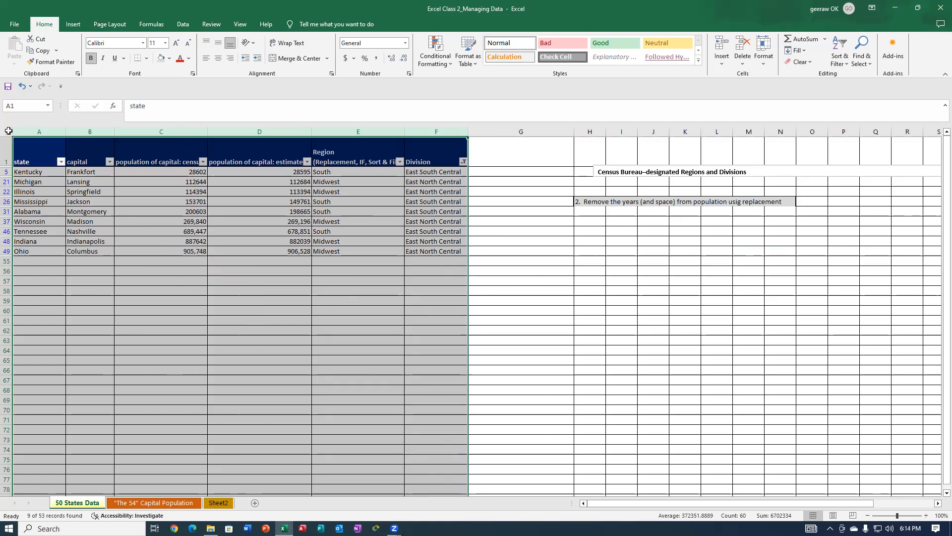
Select the entire filtered 50 States Data sheet and copy it.
{"action": "left_click", "coordinate": [8, 132]}
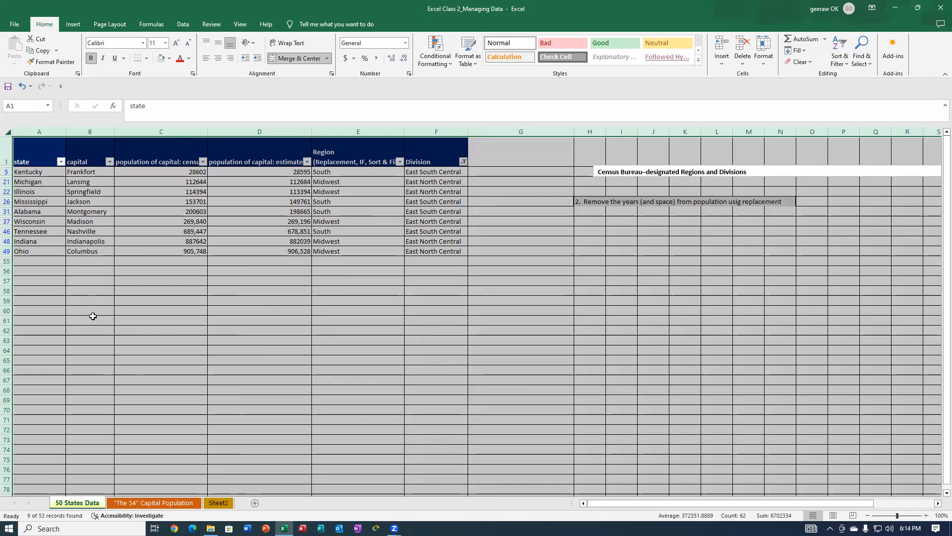
{"action": "right_click", "coordinate": [14, 138]}
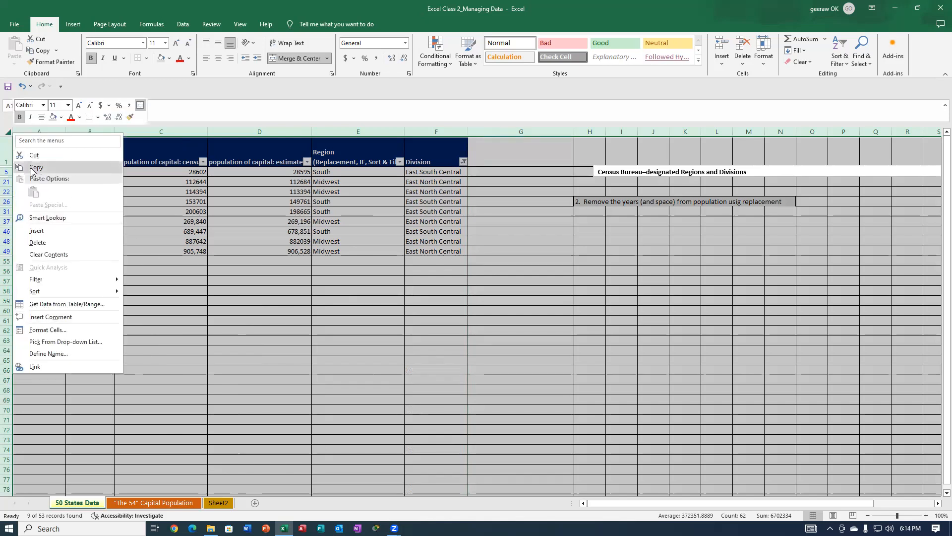
{"action": "left_click", "coordinate": [93, 168]}
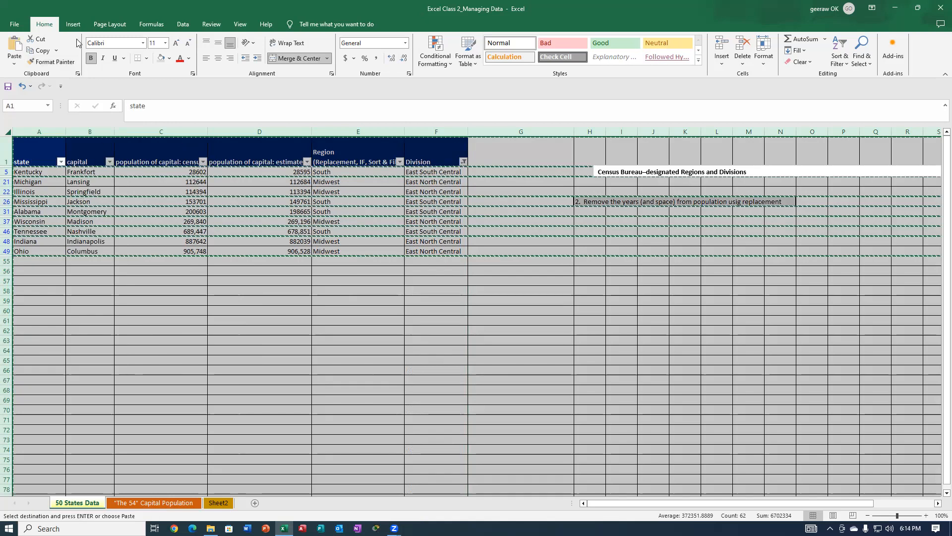
Create a blank workbook and paste the copied filtered data starting at cell A1.
{"action": "left_click", "coordinate": [17, 25]}
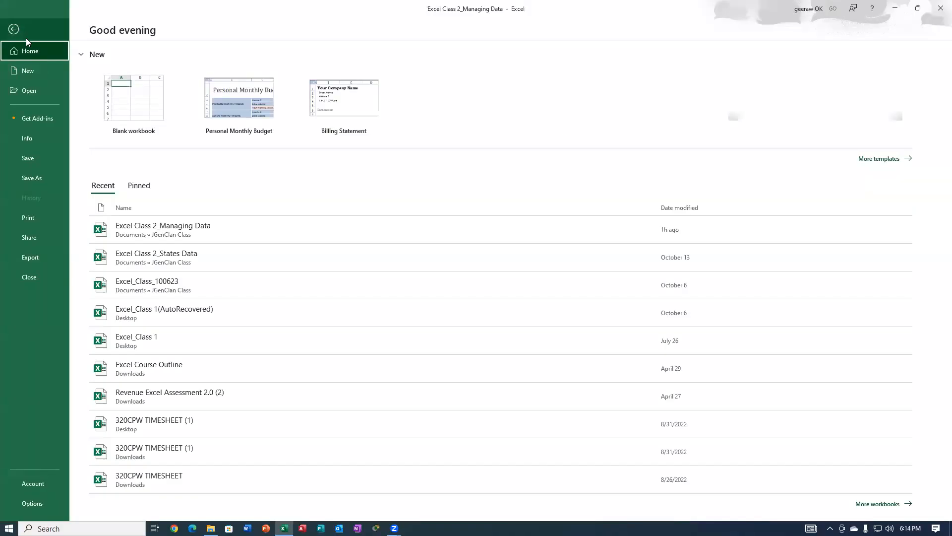
{"action": "left_click", "coordinate": [25, 72]}
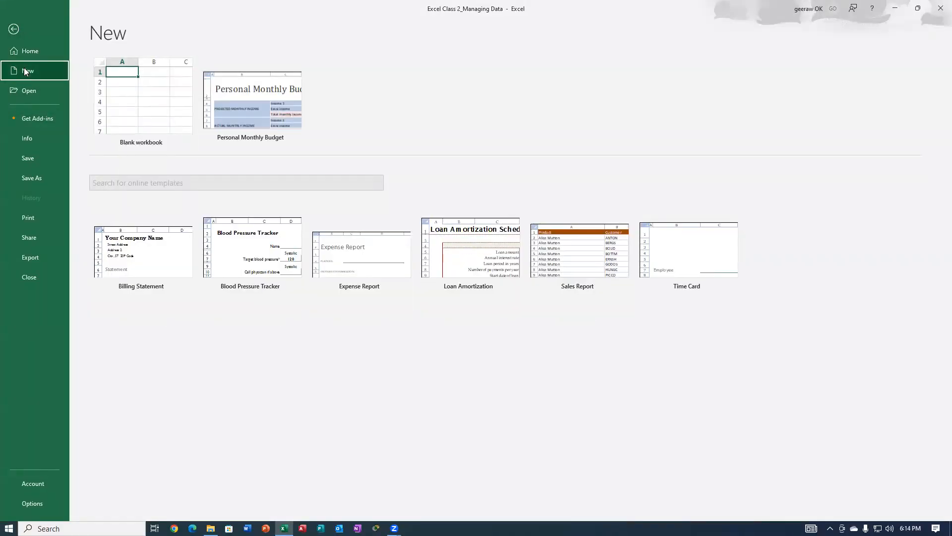
{"action": "left_click", "coordinate": [124, 79]}
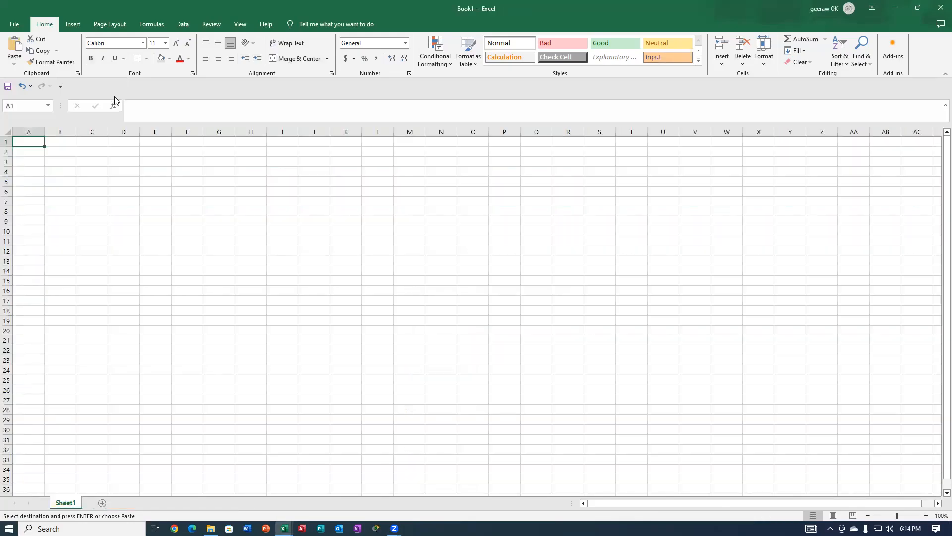
{"action": "key", "text": "ctrl+v"}
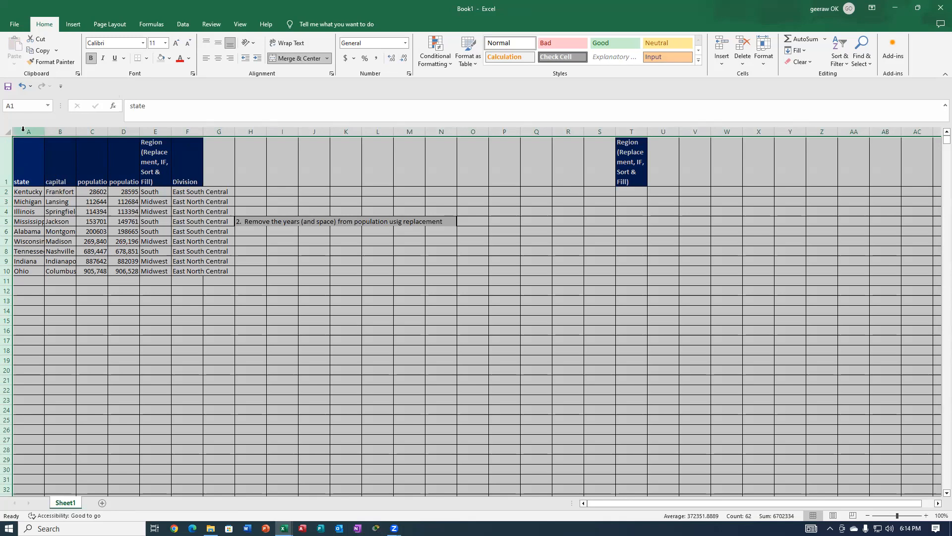
Select columns A through F of the pasted table and adjust their width together.
{"action": "left_click_drag", "start_coordinate": [27, 133], "coordinate": [189, 126]}
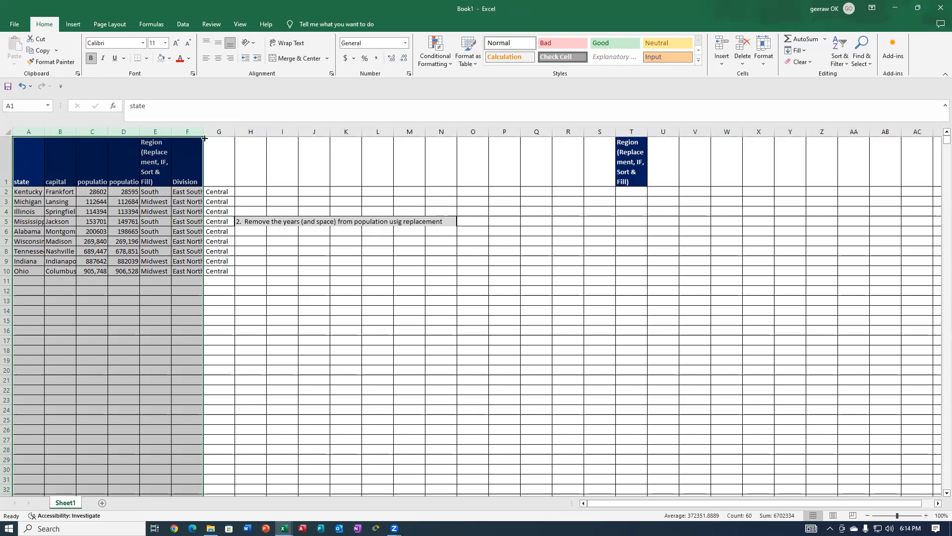
{"action": "left_click_drag", "start_coordinate": [202, 132], "coordinate": [202, 133]}
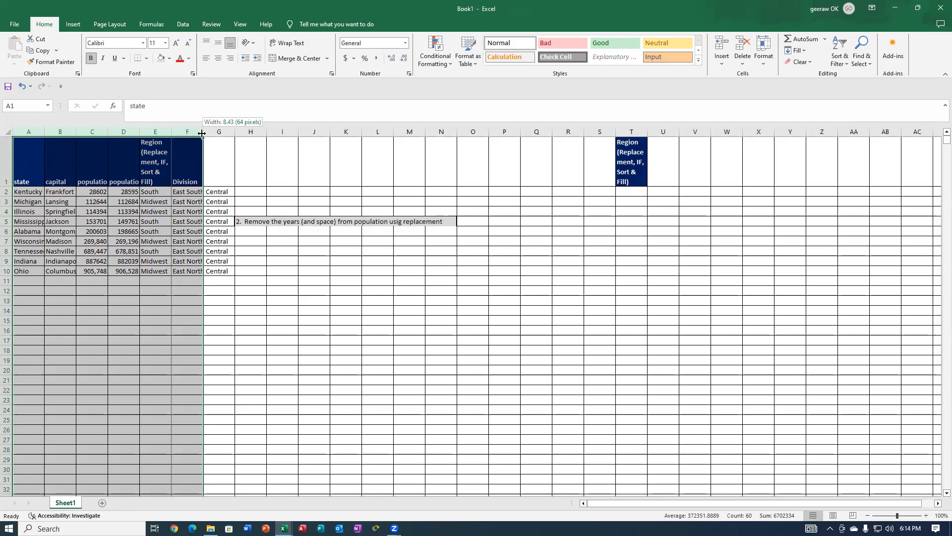
{"action": "mouse_move", "coordinate": [202, 133]}
{"action": "left_mouse_down"}
{"action": "mouse_move", "coordinate": [213, 133]}
{"action": "mouse_move", "coordinate": [199, 133]}
{"action": "left_mouse_up"}
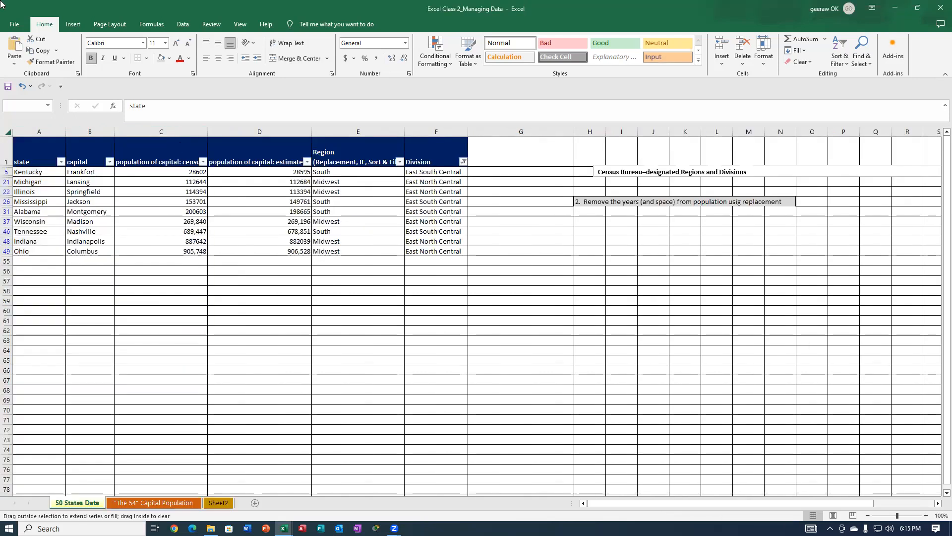
Move the Excel Class 2_Managing Data window aside to uncover Book1, and return to the pasted table's columns in Book1.
{"action": "left_click_drag", "start_coordinate": [662, 483], "coordinate": [307, 399]}
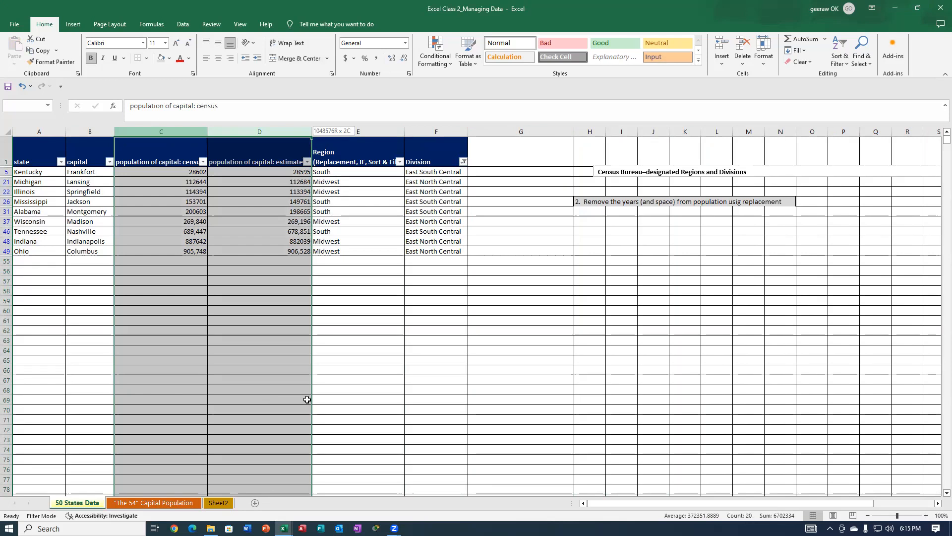
{"action": "left_click_drag", "start_coordinate": [308, 400], "coordinate": [71, 509]}
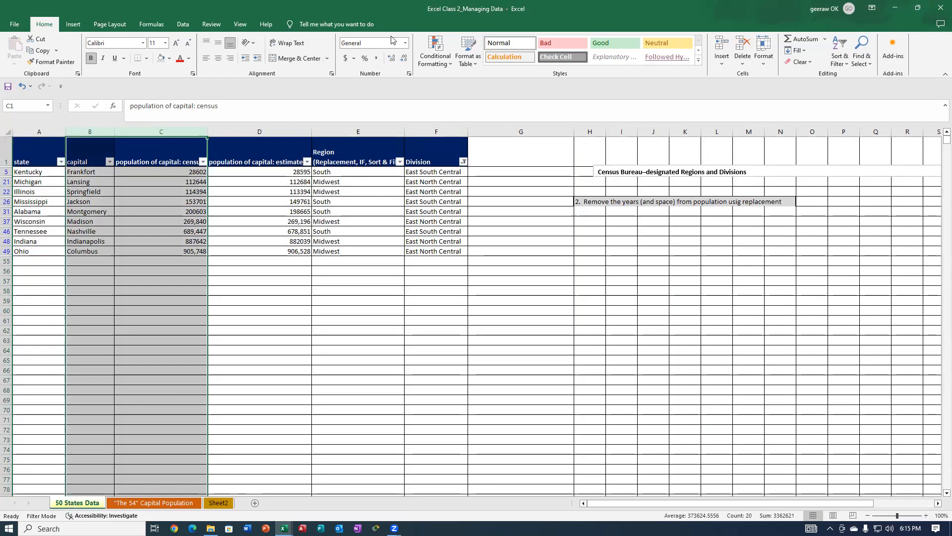
{"action": "left_click_drag", "start_coordinate": [391, 8], "coordinate": [390, 162]}
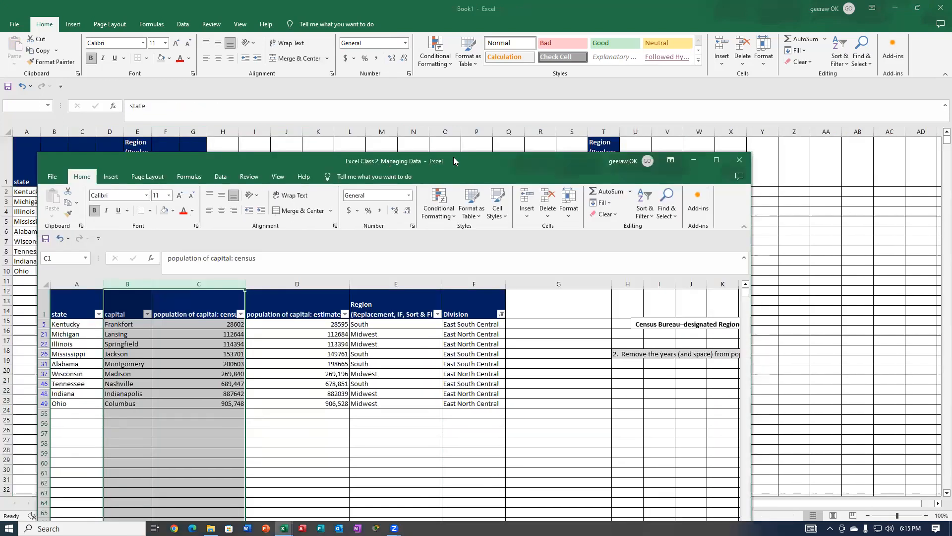
{"action": "left_click_drag", "start_coordinate": [503, 164], "coordinate": [839, 176]}
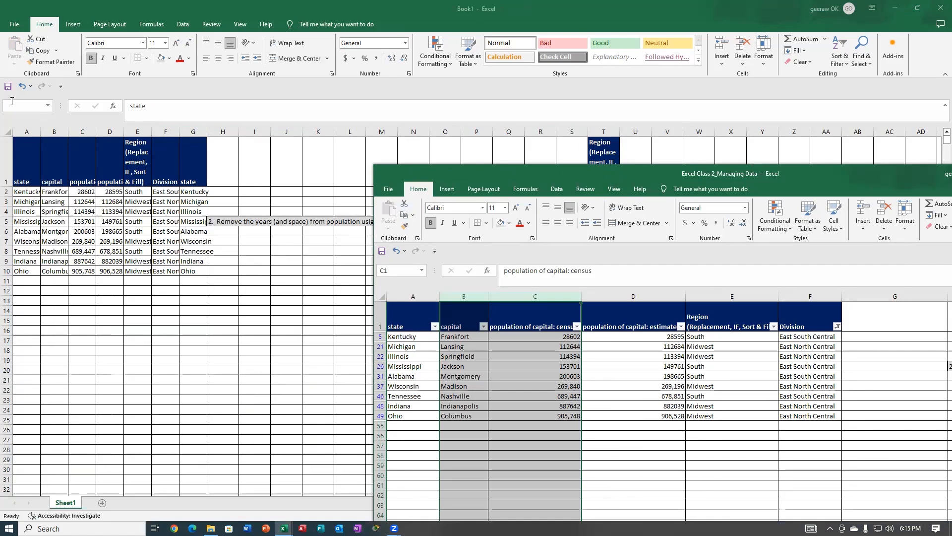
{"action": "left_click", "coordinate": [25, 132]}
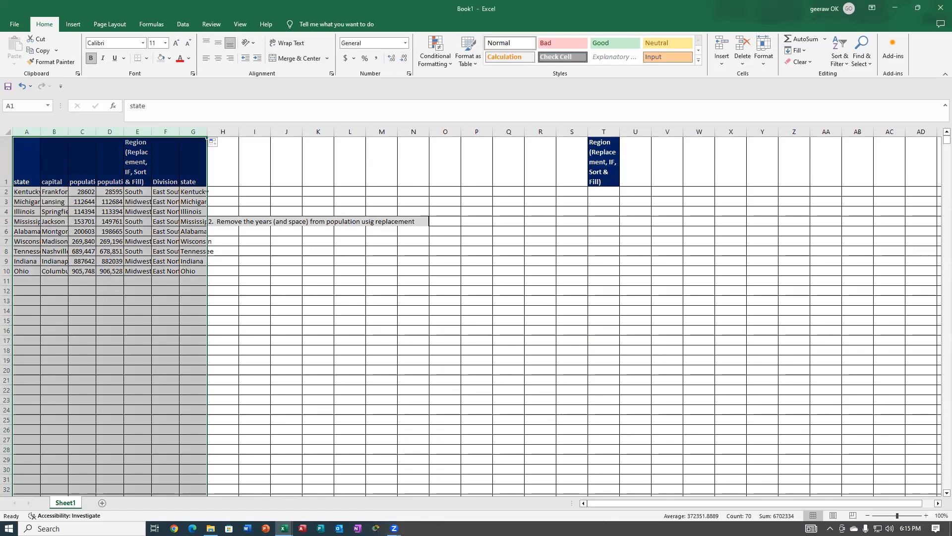
Switch to the Excel Class 2_Managing Data workbook and reset the Division filter to include all divisions.
{"action": "key", "text": "alt+Tab"}
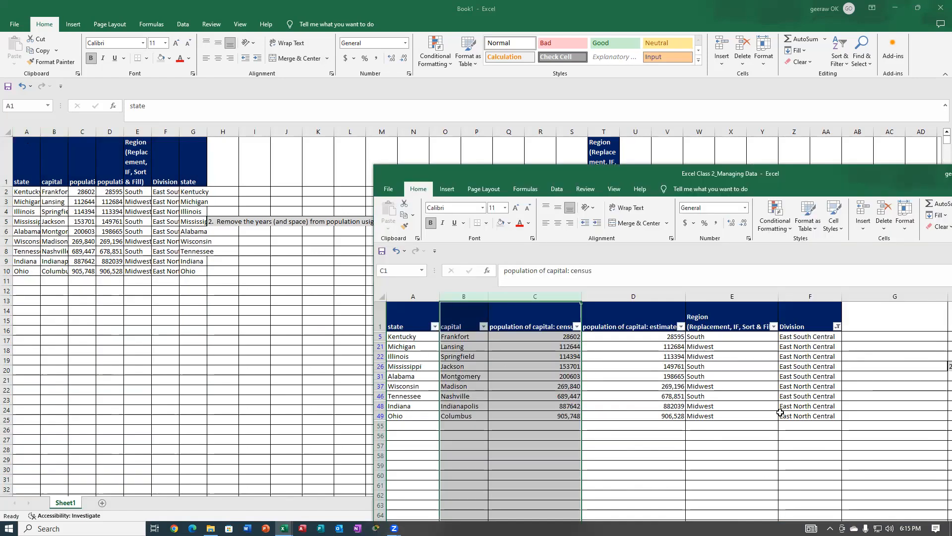
{"action": "left_click", "coordinate": [837, 328]}
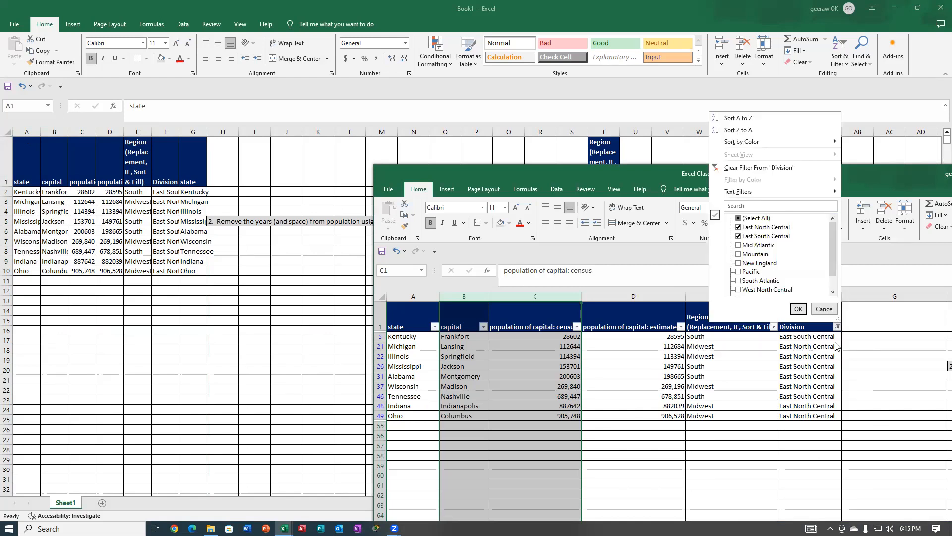
{"action": "left_click", "coordinate": [738, 218]}
{"action": "left_click", "coordinate": [798, 308]}
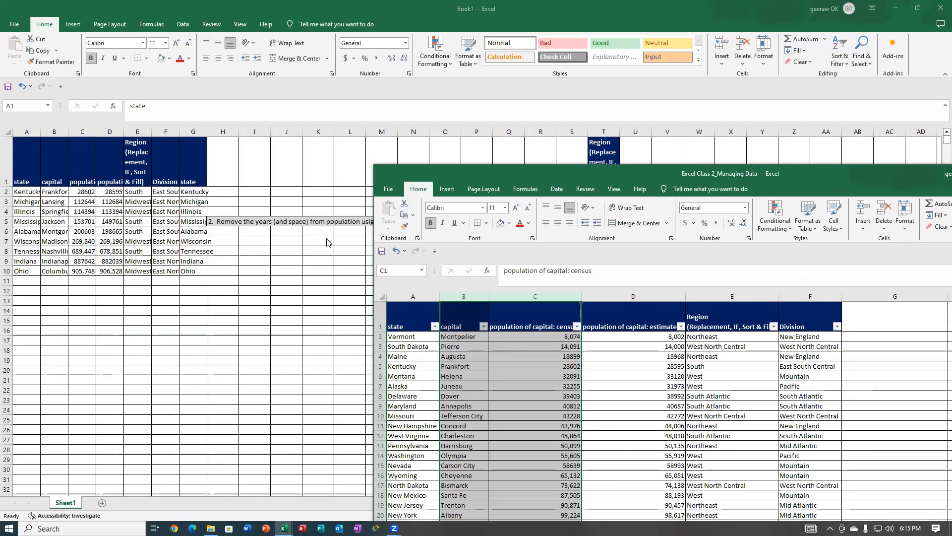
Return to Book1, select columns A through H, autofit them to their contents, and set them all to one uniform width.
{"action": "left_click", "coordinate": [172, 357]}
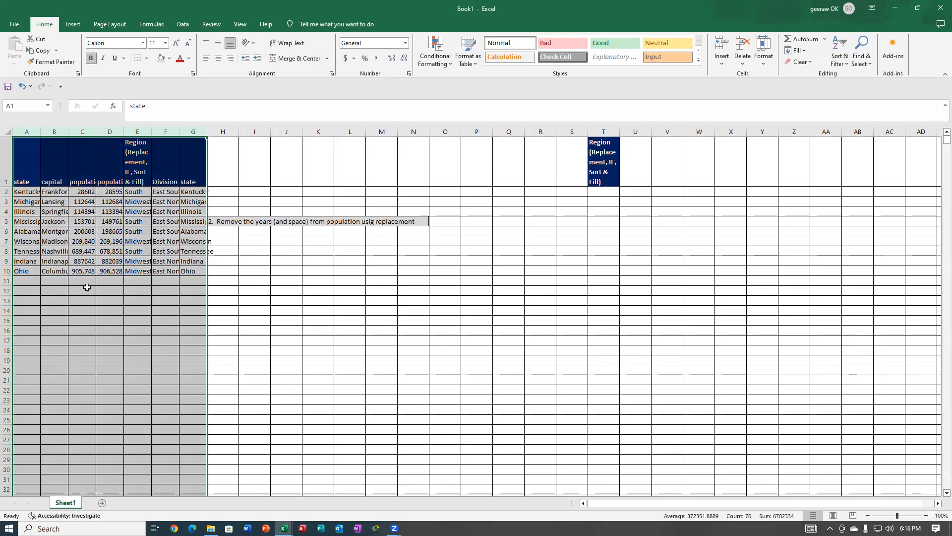
{"action": "left_click_drag", "start_coordinate": [28, 128], "coordinate": [223, 130]}
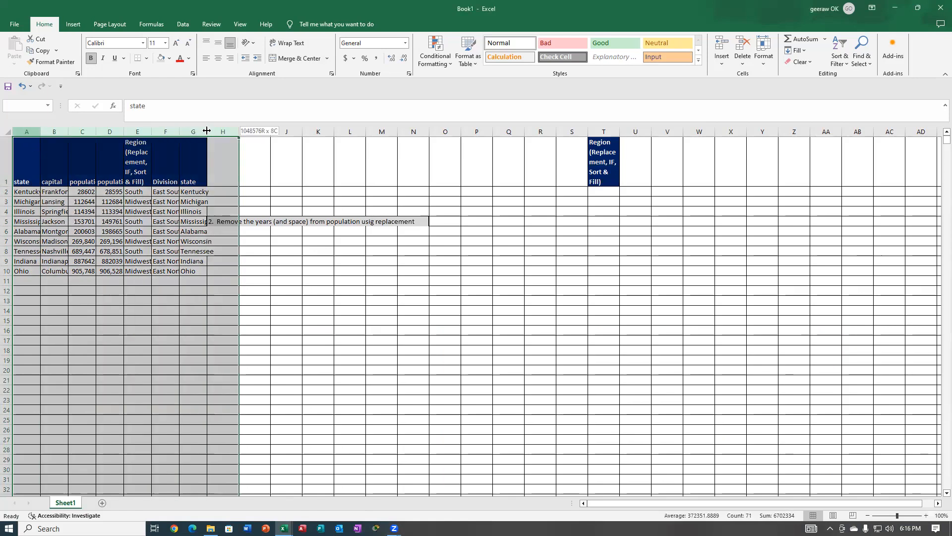
{"action": "double_click", "coordinate": [180, 130]}
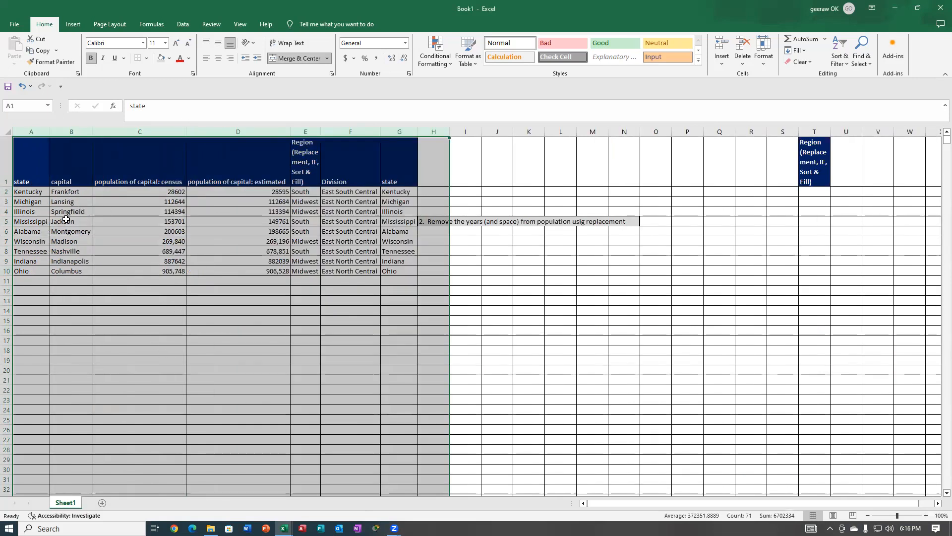
{"action": "left_click", "coordinate": [322, 131]}
{"action": "left_click_drag", "start_coordinate": [322, 130], "coordinate": [349, 130]}
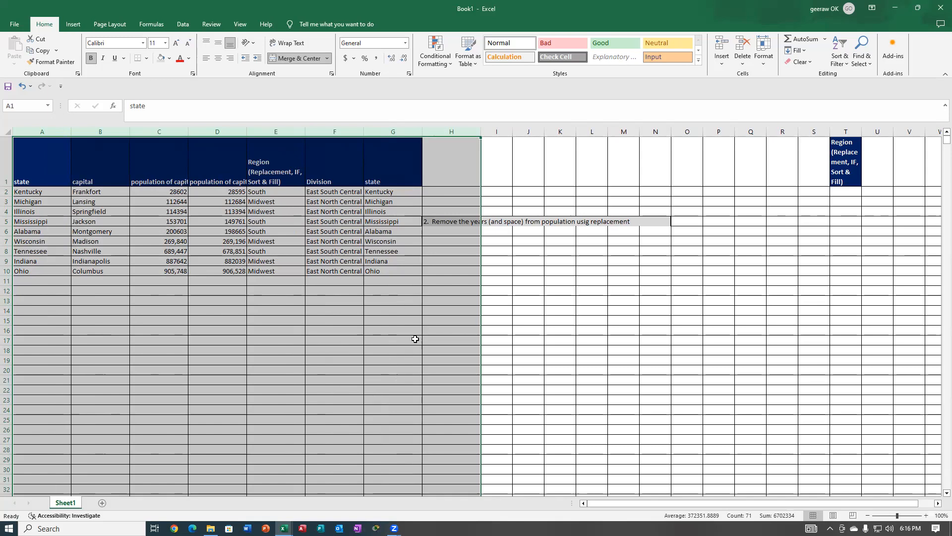
Bring the Excel Class 2_Managing Data window into full view over Book1 and widen it to show more of the Managing Data task list.
{"action": "key", "text": "alt+Tab"}
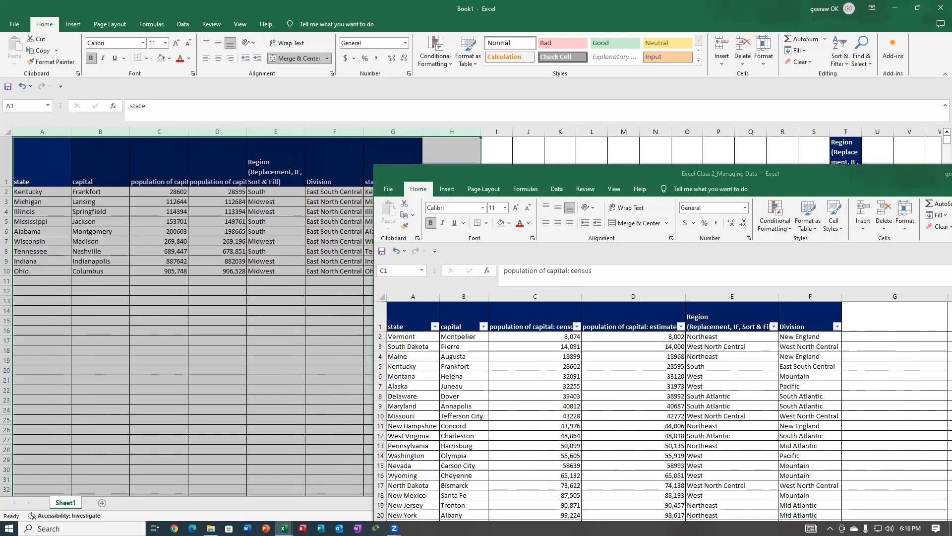
{"action": "left_click_drag", "start_coordinate": [802, 170], "coordinate": [563, 43]}
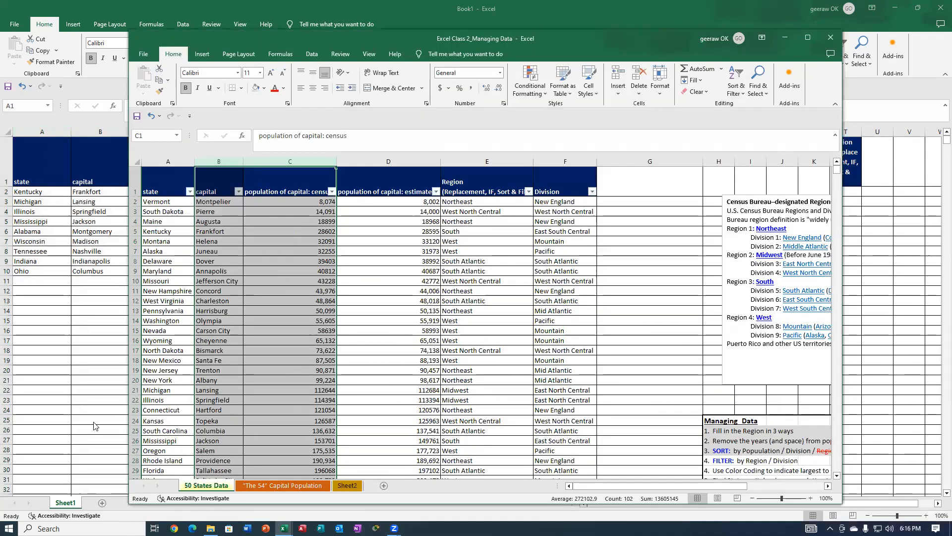
{"action": "left_click", "coordinate": [512, 372]}
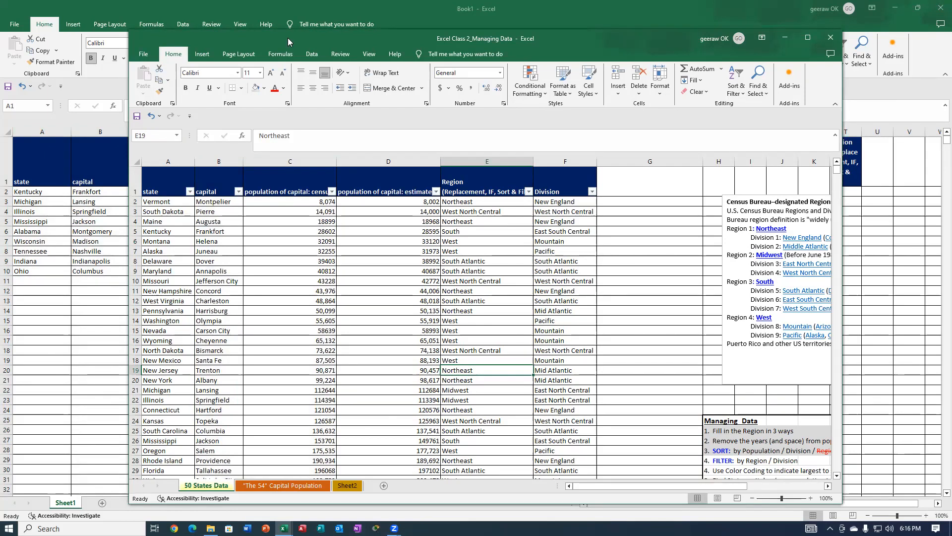
{"action": "left_click_drag", "start_coordinate": [595, 39], "coordinate": [546, 24]}
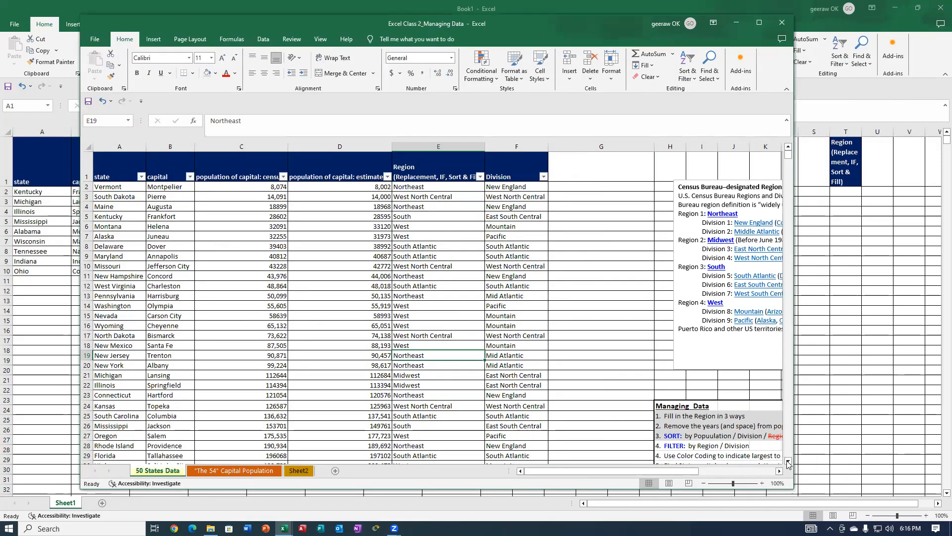
{"action": "left_click", "coordinate": [789, 463]}
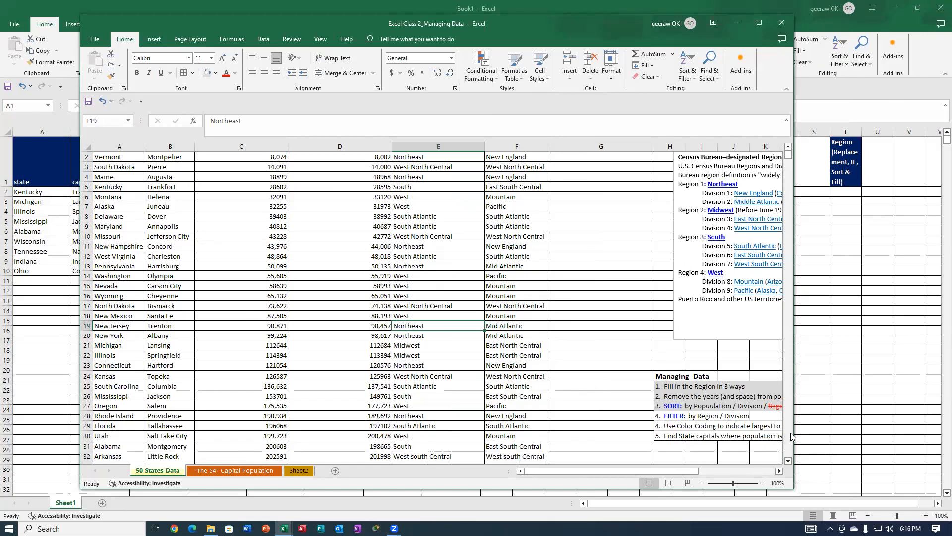
{"action": "left_click_drag", "start_coordinate": [797, 431], "coordinate": [896, 431]}
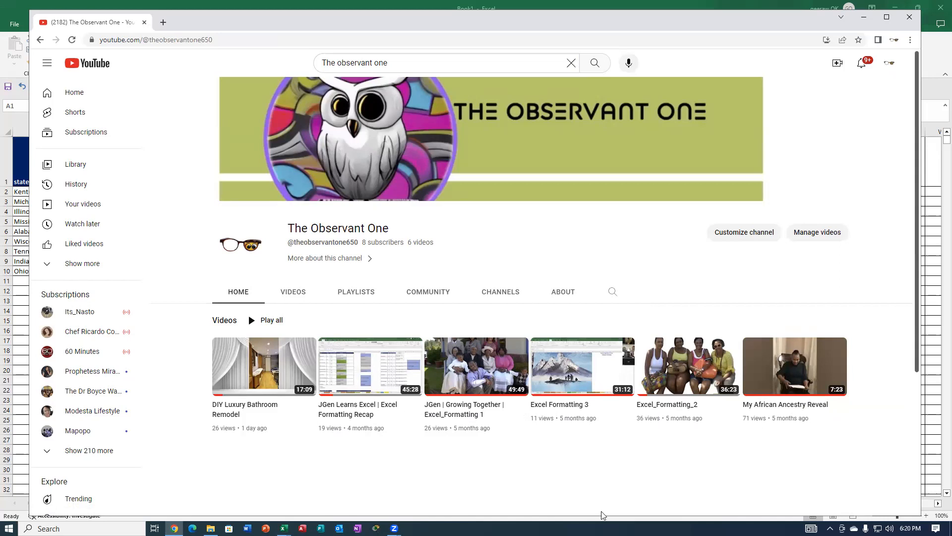
Open the DIY Luxury Bathroom Remodel video from The Observant One channel on YouTube in the browser.
{"action": "mouse_move", "coordinate": [257, 365]}
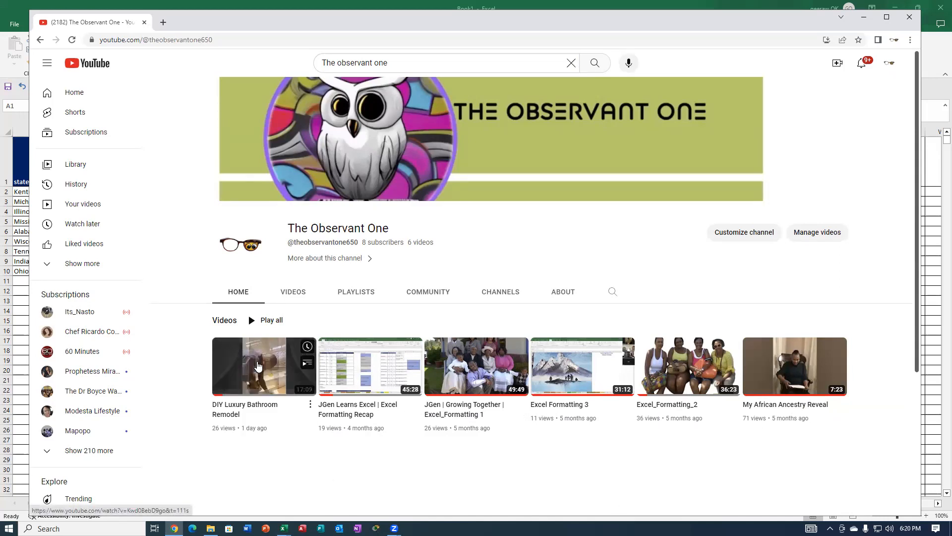
{"action": "left_click", "coordinate": [262, 366]}
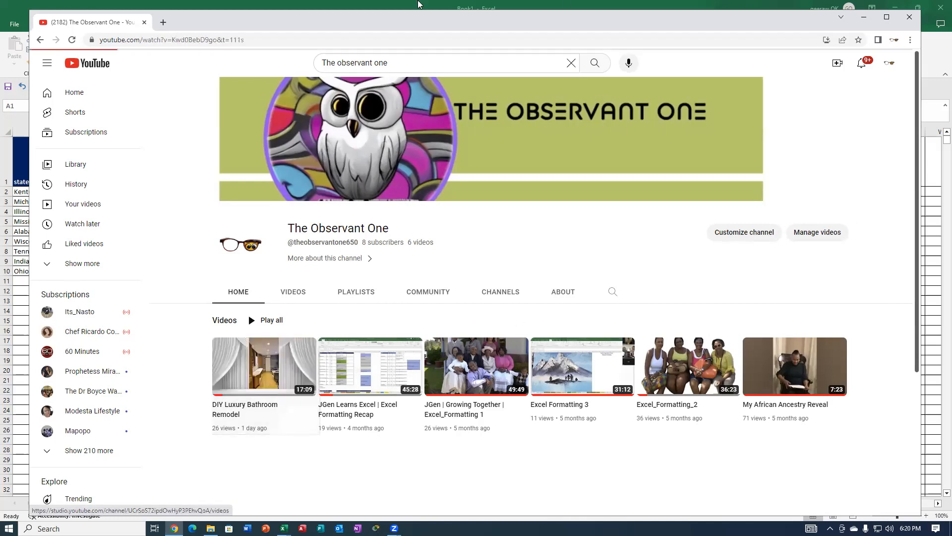